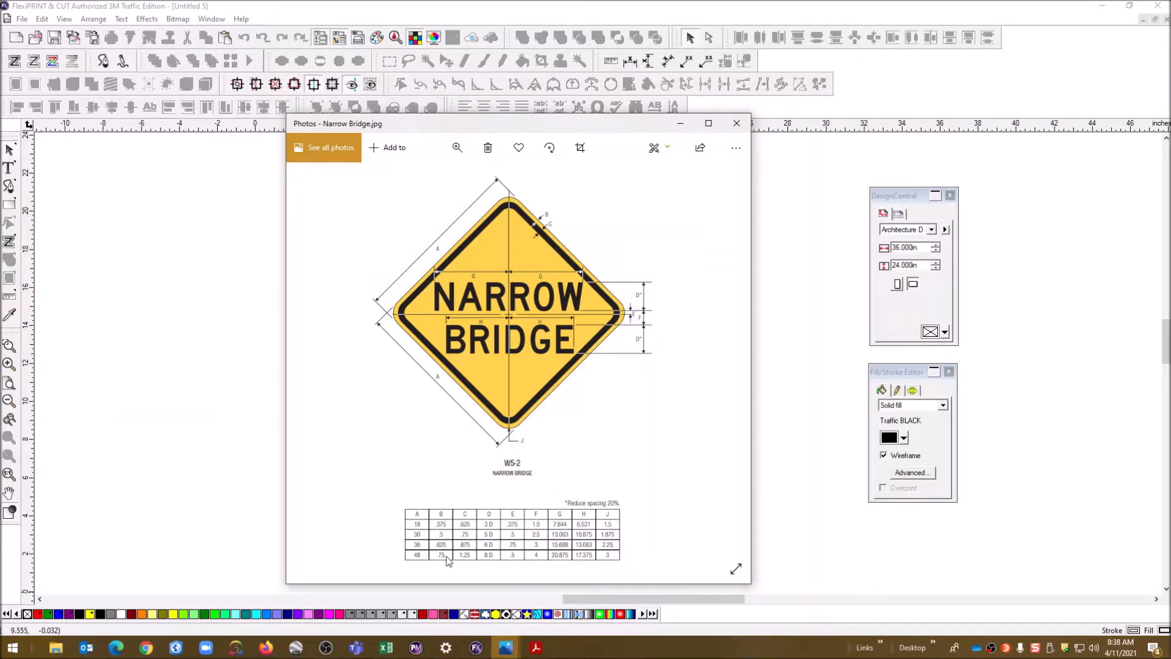
Move the reference picture aside and add horizontal and vertical guidelines that cross at the ruler origin
{"action": "left_click_drag", "start_coordinate": [579, 122], "coordinate": [1170, 67]}
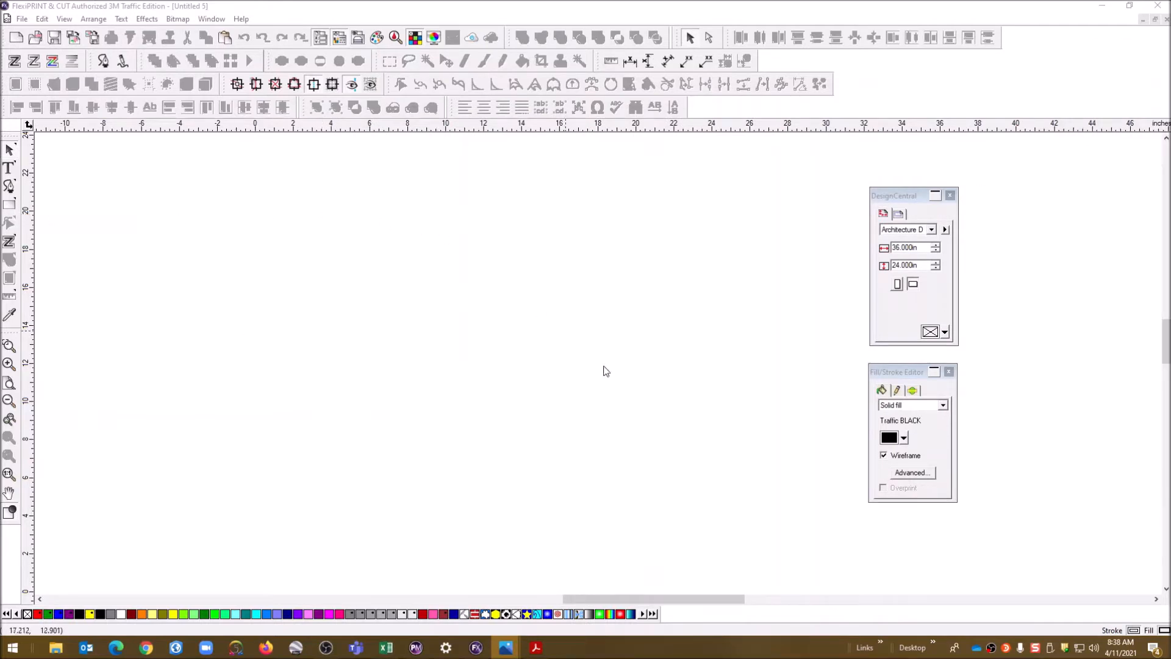
{"action": "left_click_drag", "start_coordinate": [113, 130], "coordinate": [111, 426]}
{"action": "left_click_drag", "start_coordinate": [29, 256], "coordinate": [256, 177]}
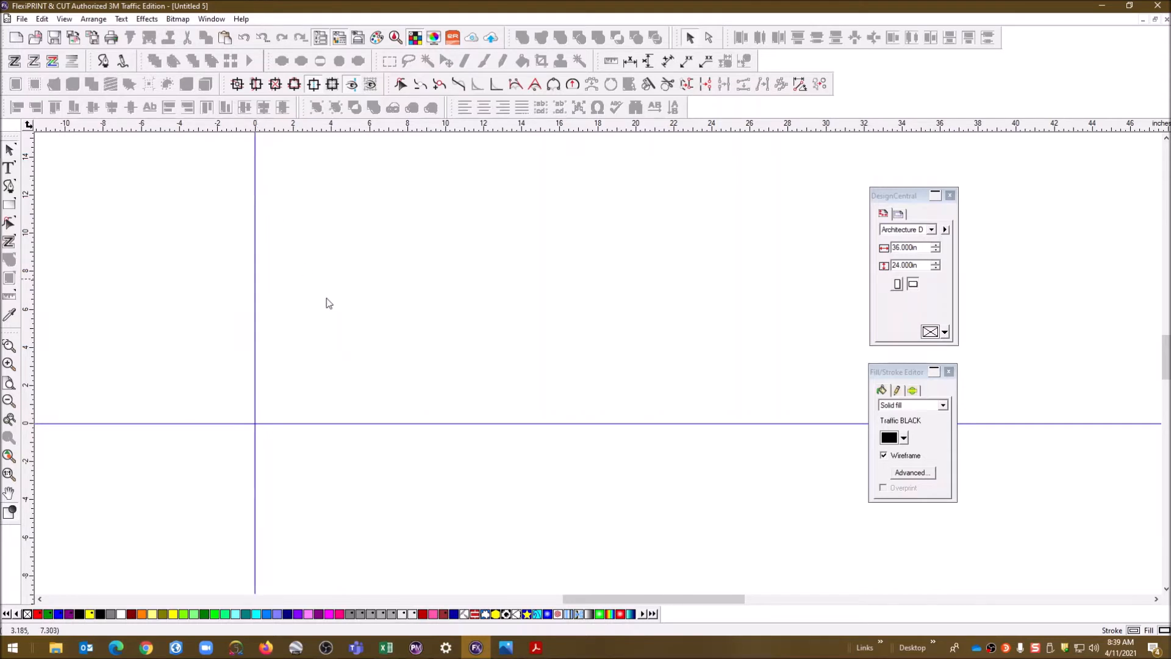
{"action": "left_click_drag", "start_coordinate": [697, 602], "coordinate": [653, 612]}
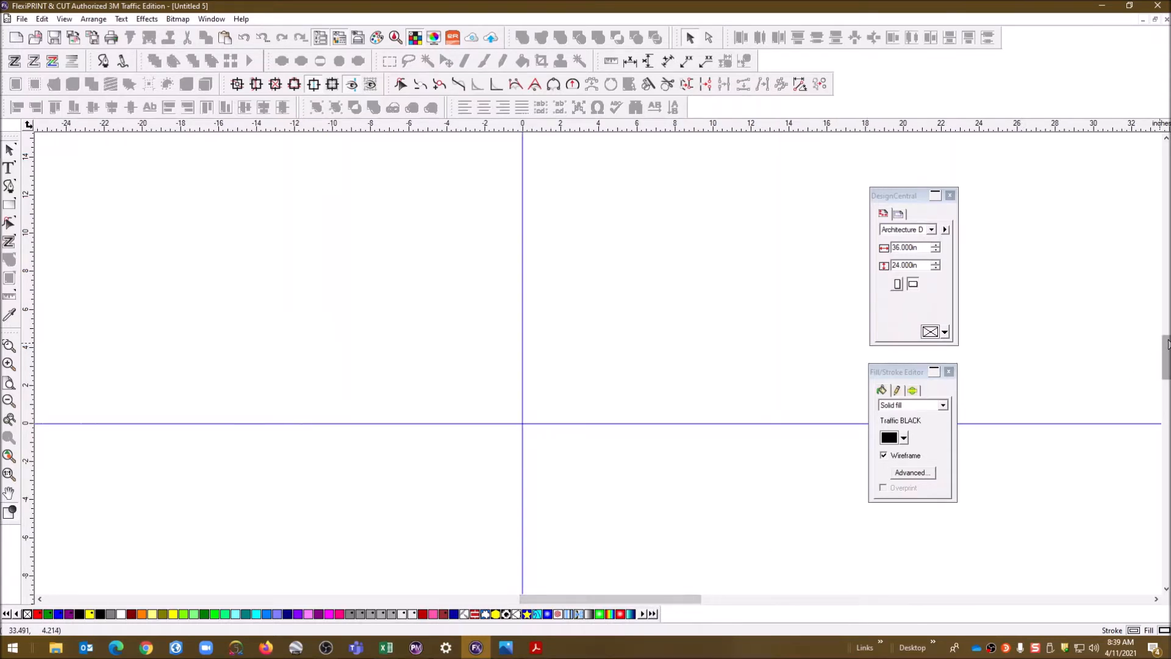
{"action": "left_click_drag", "start_coordinate": [1168, 348], "coordinate": [1167, 357]}
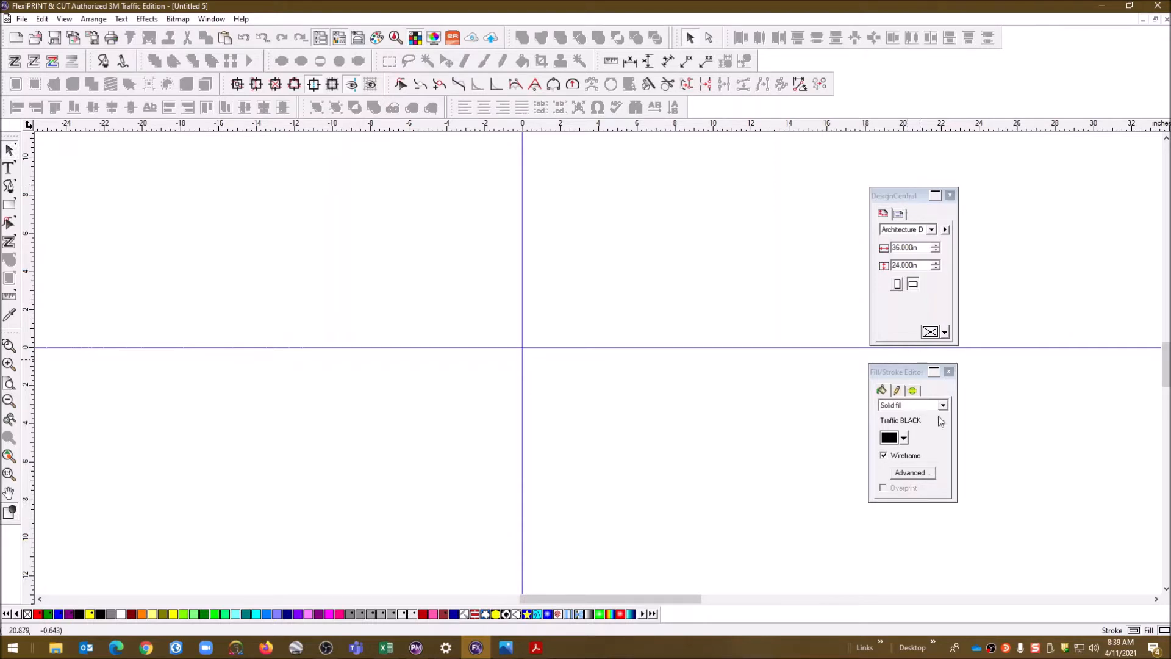
Hide and redisplay DesignCentral and the Fill/Stroke Editor
{"action": "left_click", "coordinate": [320, 38]}
{"action": "left_click", "coordinate": [320, 37]}
{"action": "left_click", "coordinate": [338, 38]}
{"action": "left_click", "coordinate": [337, 38]}
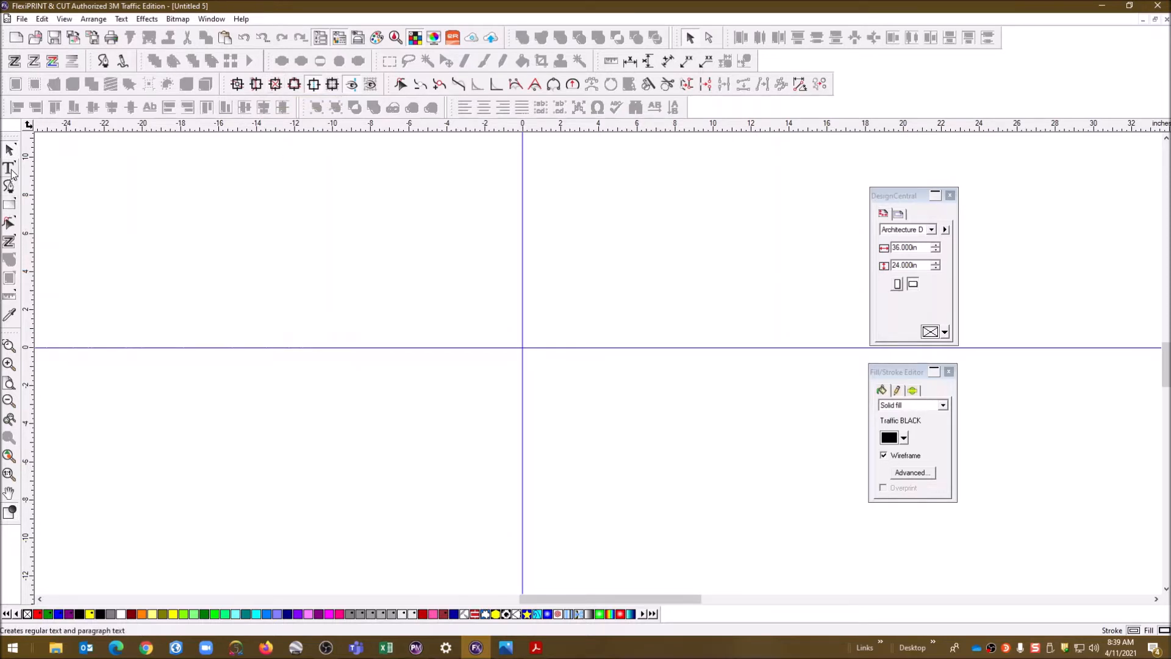
Draw a rectangle across the guideline intersection and set its width and height to 36 in
{"action": "left_click", "coordinate": [11, 208]}
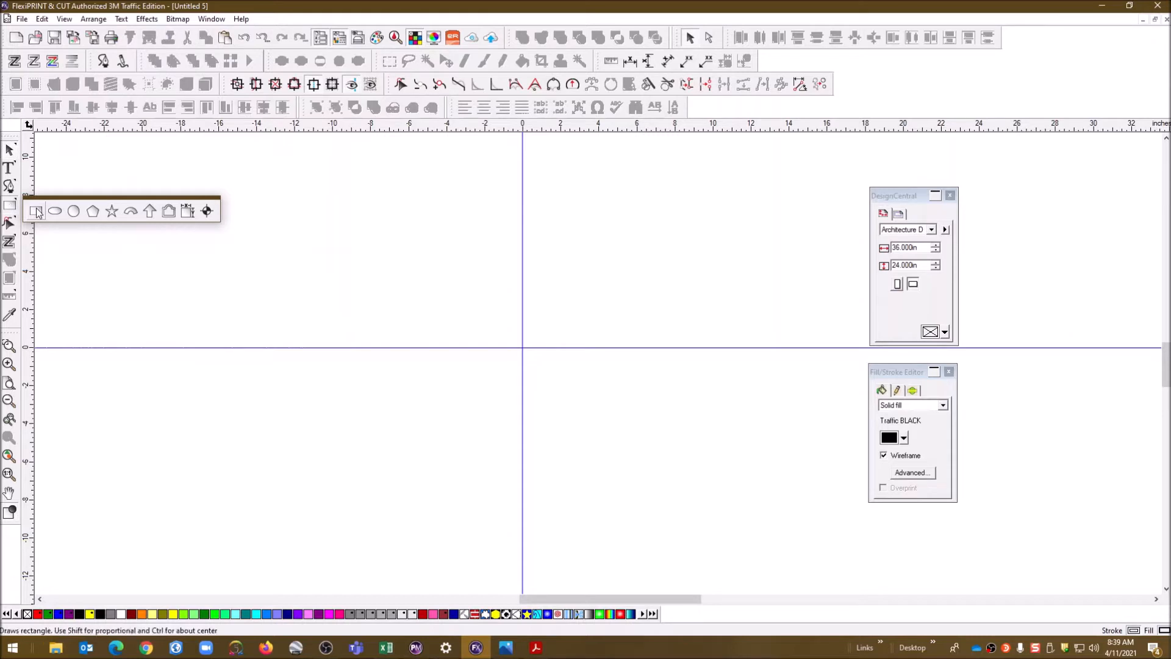
{"action": "left_click", "coordinate": [35, 211]}
{"action": "left_click_drag", "start_coordinate": [308, 254], "coordinate": [724, 544]}
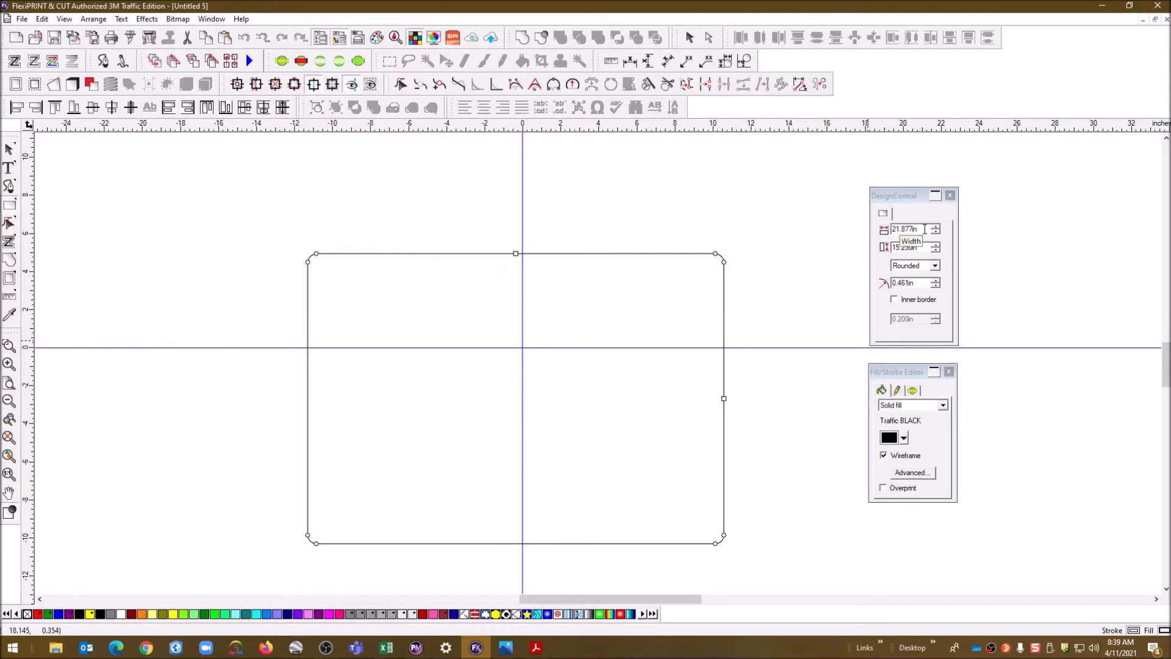
{"action": "double_click", "coordinate": [925, 229]}
{"action": "type", "text": "36"}
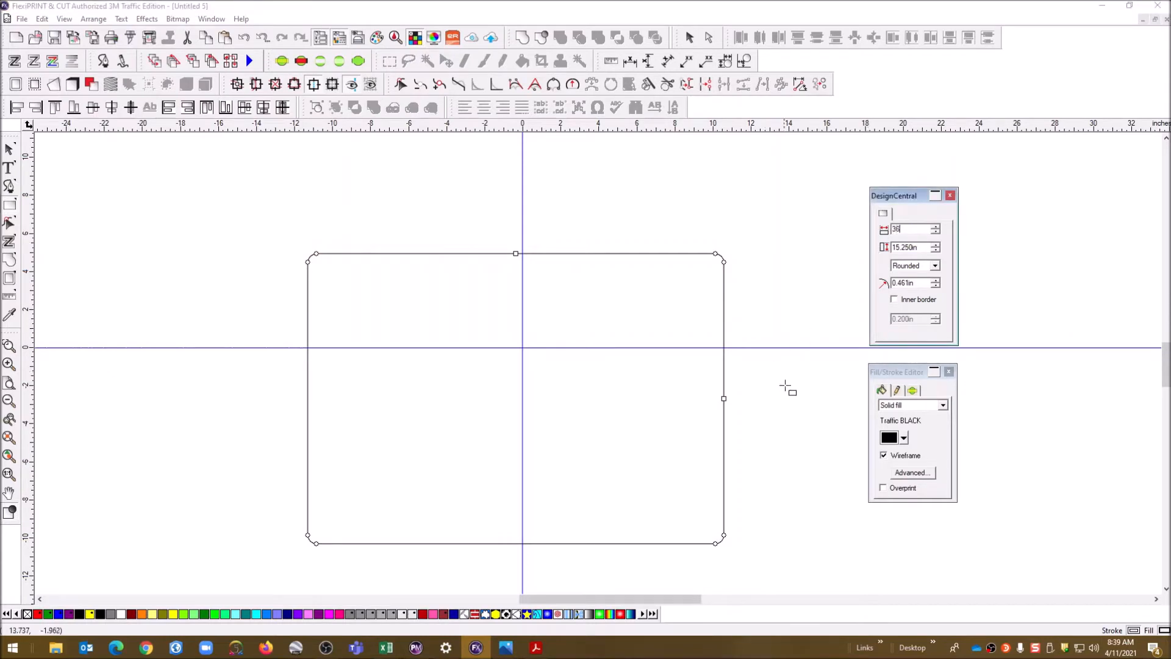
{"action": "key", "text": "Tab"}
{"action": "type", "text": "36"}
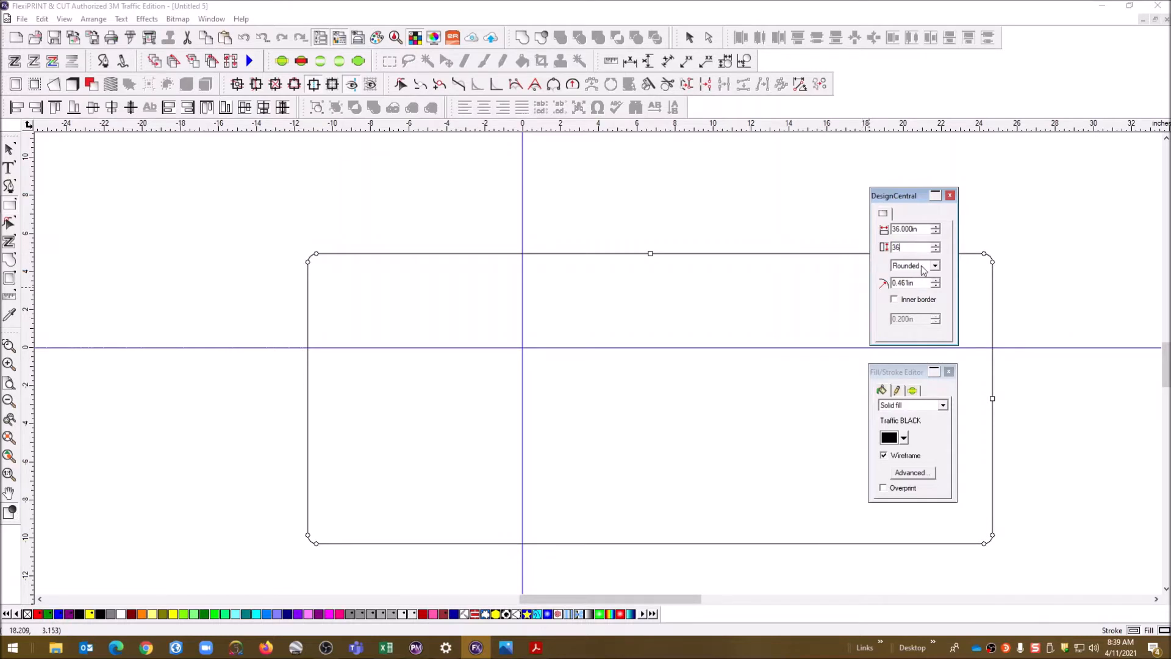
Give the square Rounded corners with a 2.25 in radius
{"action": "left_click", "coordinate": [936, 266]}
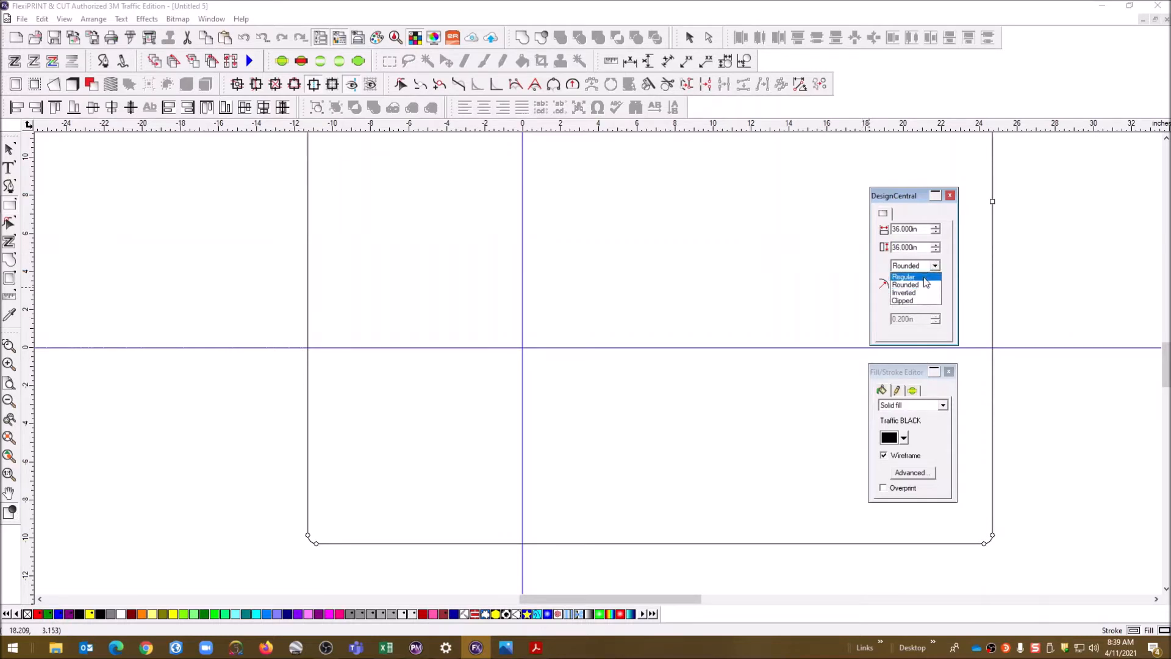
{"action": "left_click", "coordinate": [919, 288]}
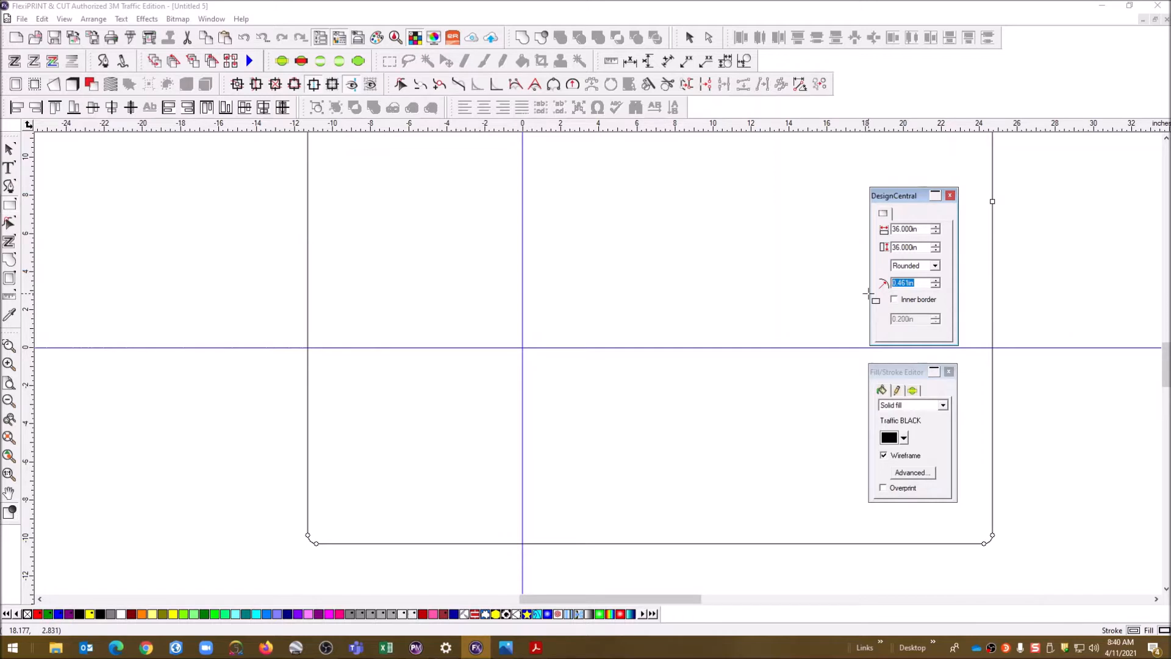
{"action": "type", "text": "2.25"}
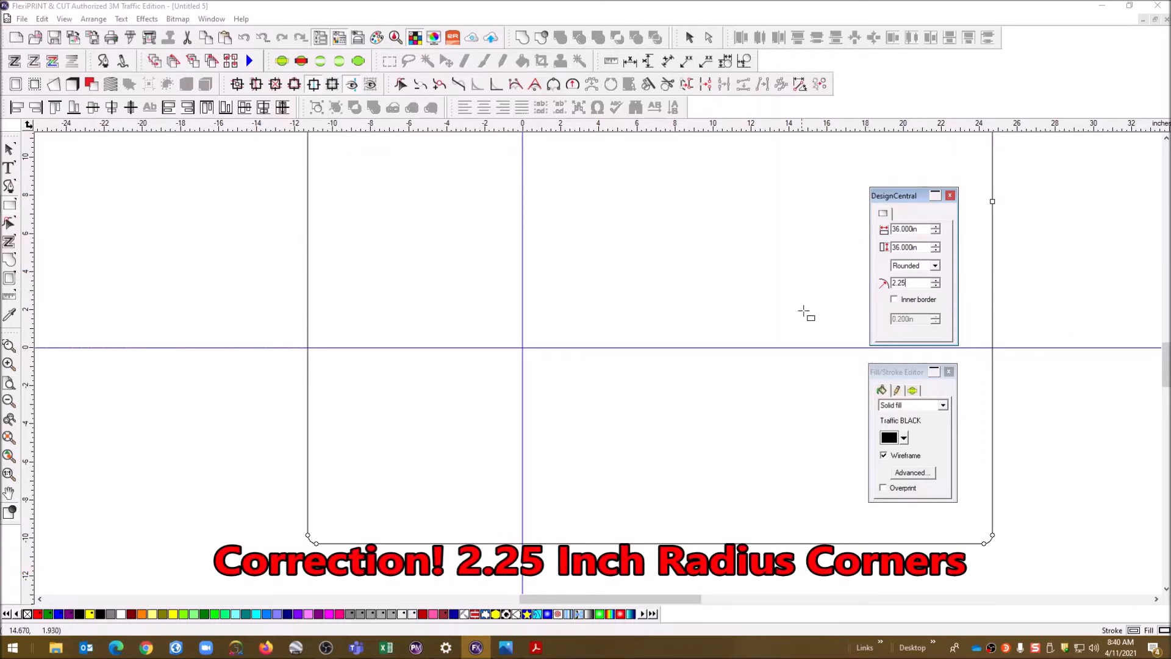
{"action": "key", "text": "Return"}
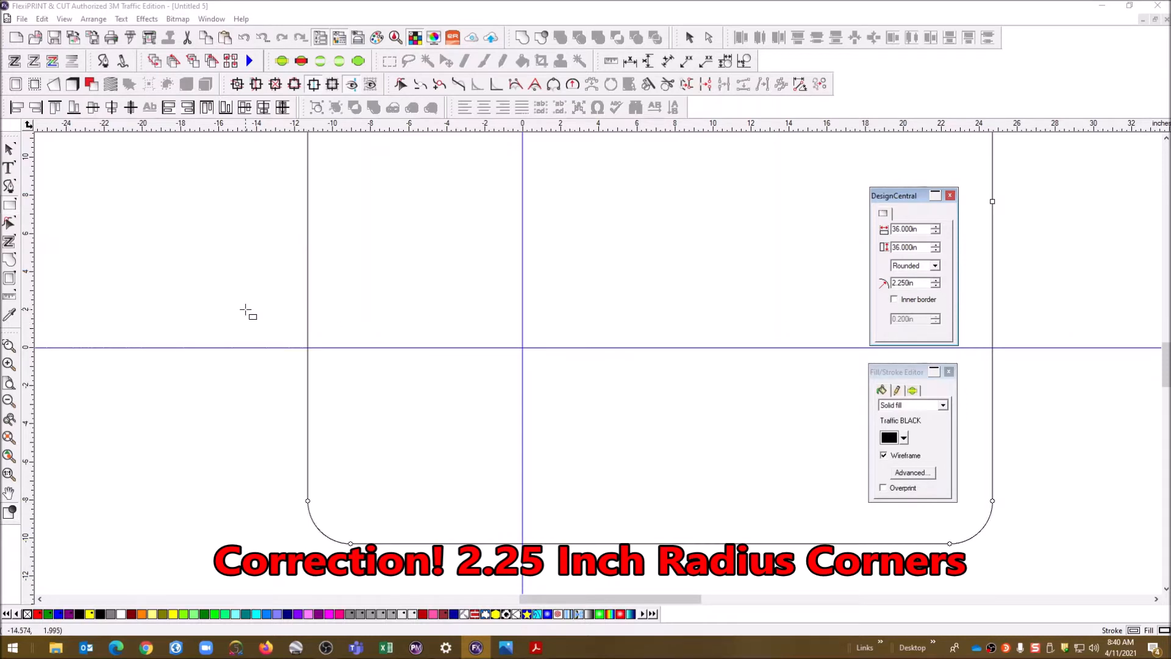
{"action": "left_click", "coordinate": [246, 311]}
Move and nudge the square until its centre sits on the intersection of the two guidelines
{"action": "left_click", "coordinate": [10, 149]}
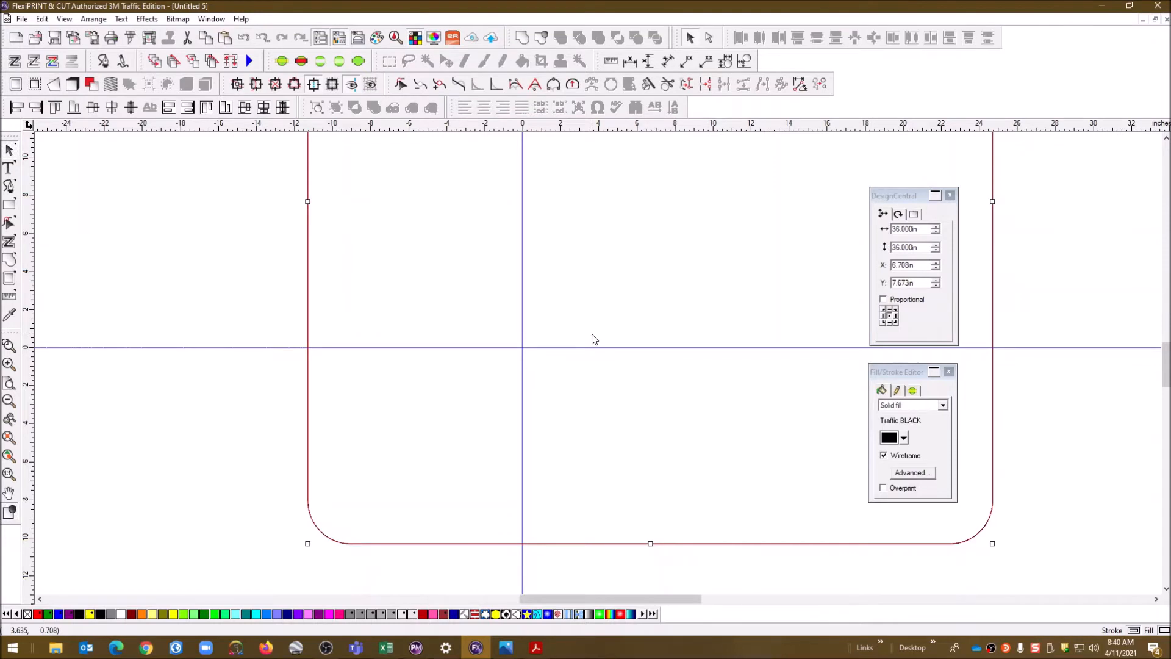
{"action": "scroll", "coordinate": [593, 340], "scroll_direction": "down", "scroll_amount": 2}
{"action": "scroll", "coordinate": [593, 340], "scroll_direction": "down", "scroll_amount": 1}
{"action": "scroll", "coordinate": [593, 339], "scroll_direction": "up", "scroll_amount": 1}
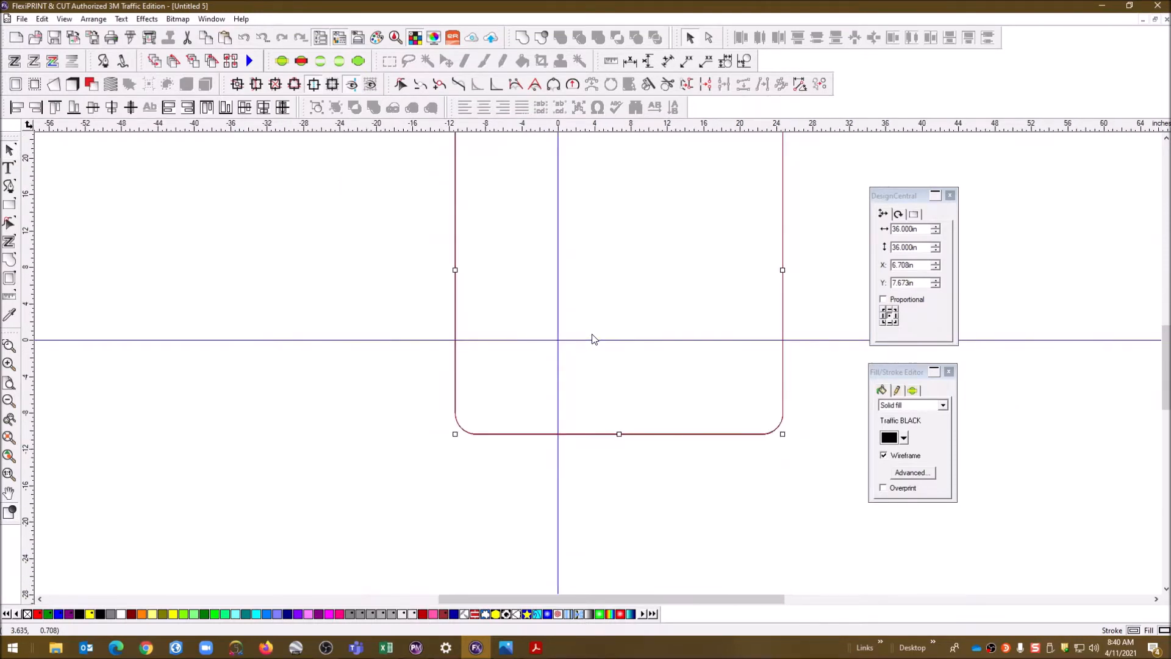
{"action": "left_click_drag", "start_coordinate": [802, 182], "coordinate": [725, 281]}
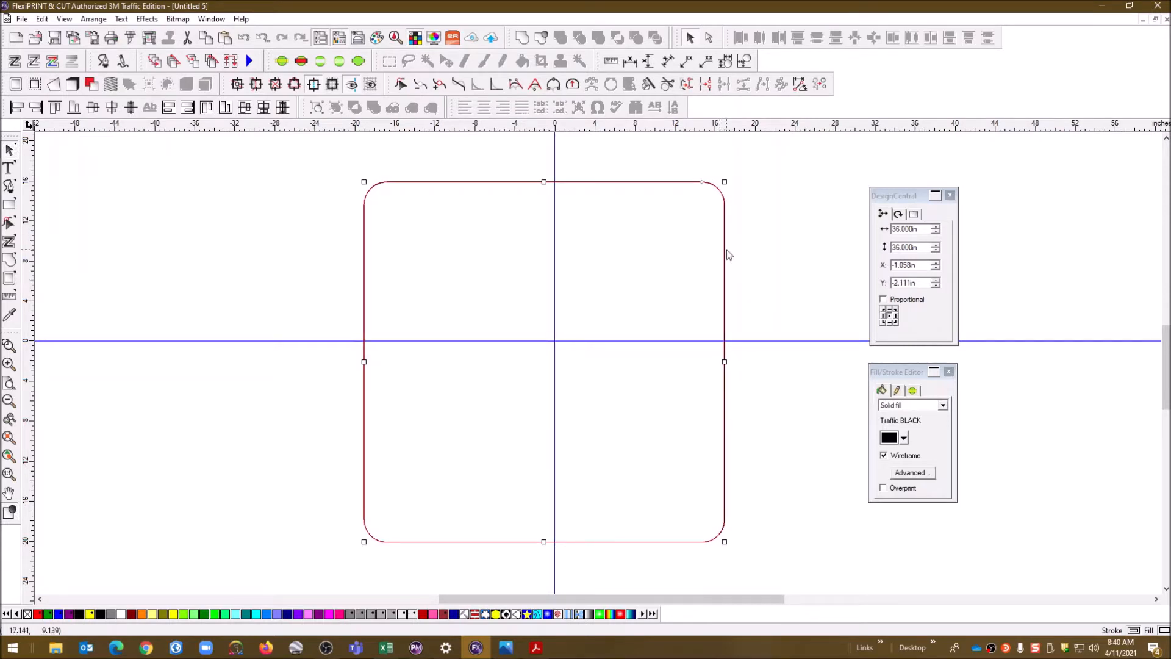
{"action": "key", "text": "Right"}
{"action": "key", "text": "Right"}
{"action": "key", "text": "Right"}
{"action": "key", "text": "Right"}
{"action": "key", "text": "Right"}
{"action": "key", "text": "Right"}
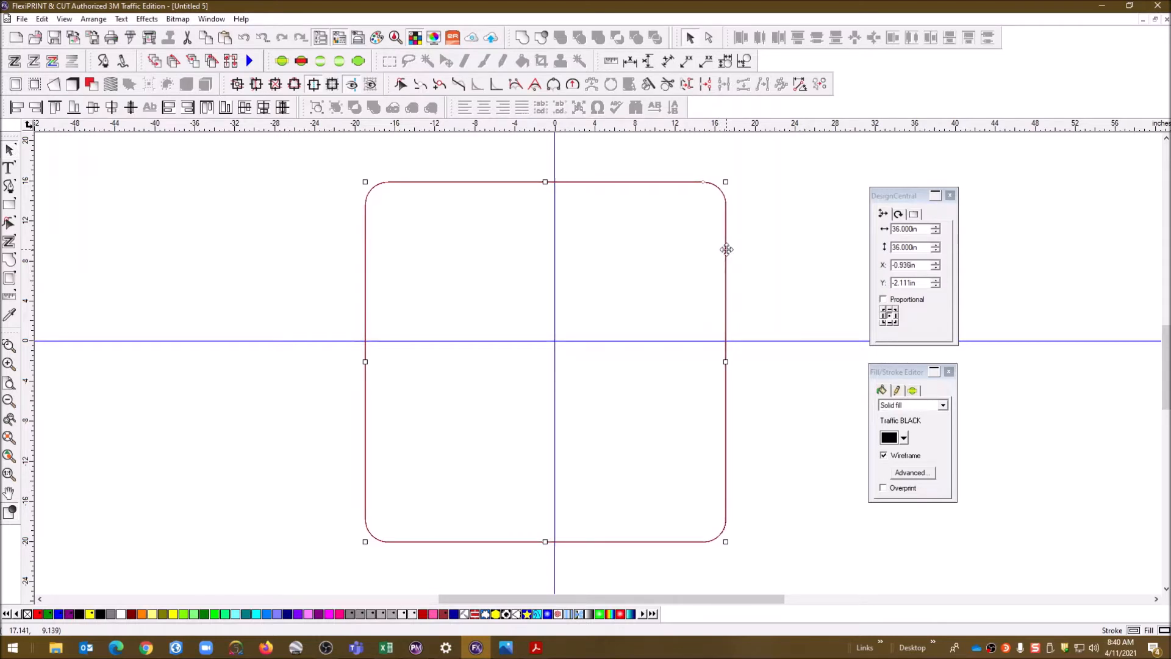
{"action": "key", "text": "Right"}
{"action": "key", "text": "Right"}
{"action": "key", "text": "Right"}
{"action": "key", "text": "Right"}
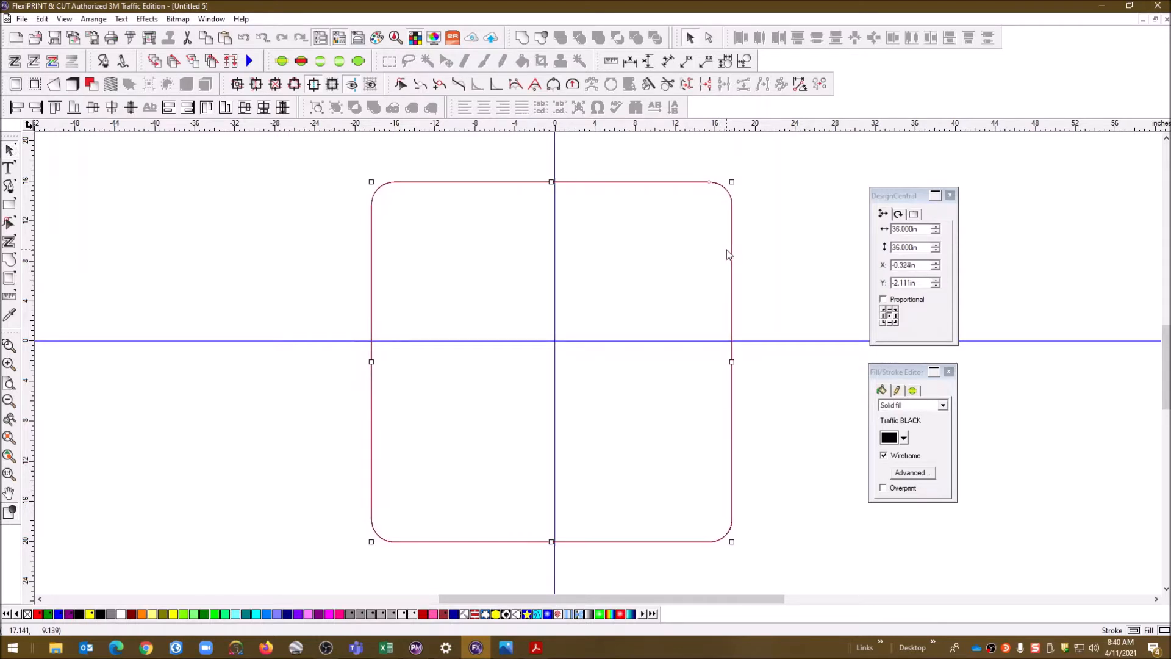
{"action": "key", "text": "Up"}
{"action": "key", "text": "Up"}
{"action": "key", "text": "Up"}
{"action": "key", "text": "Up"}
{"action": "key", "text": "Up"}
{"action": "key", "text": "Up"}
{"action": "key", "text": "Up"}
{"action": "key", "text": "Up"}
{"action": "key", "text": "Up"}
{"action": "key", "text": "Up"}
{"action": "key", "text": "Up"}
{"action": "key", "text": "Up"}
{"action": "key", "text": "Up"}
{"action": "key", "text": "Up"}
{"action": "key", "text": "Up"}
{"action": "key", "text": "Up"}
{"action": "key", "text": "Up"}
{"action": "key", "text": "Up"}
{"action": "key", "text": "Up"}
{"action": "key", "text": "Up"}
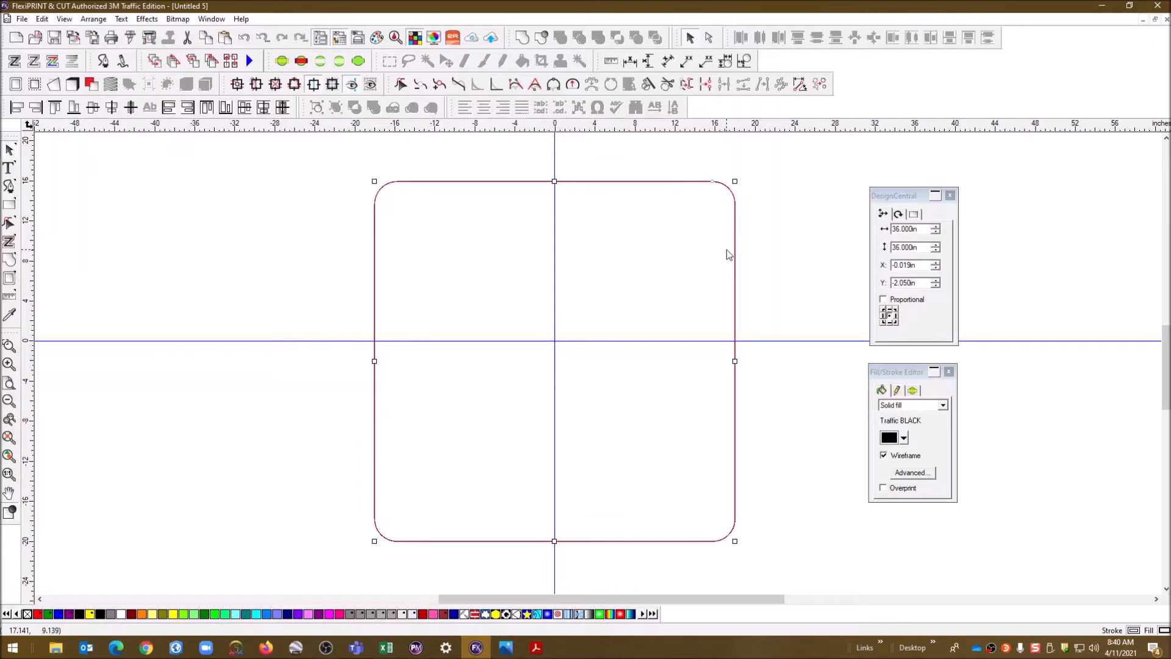
{"action": "key", "text": "Down"}
{"action": "key", "text": "Down"}
{"action": "key", "text": "Down"}
{"action": "key", "text": "Down"}
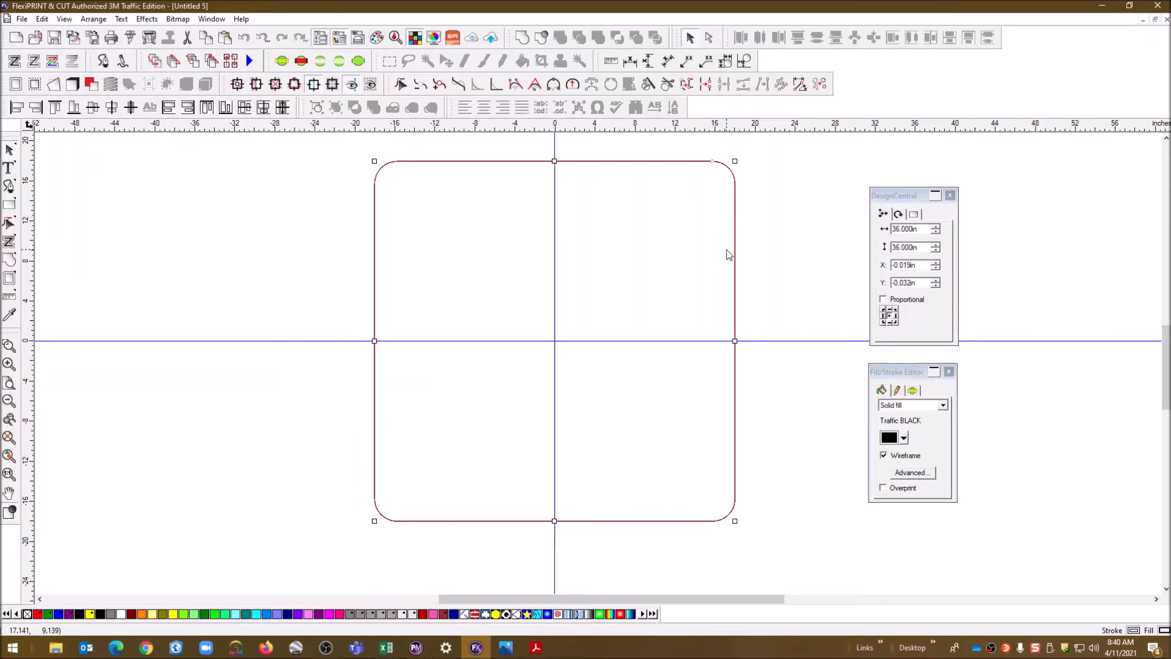
{"action": "left_click", "coordinate": [758, 243]}
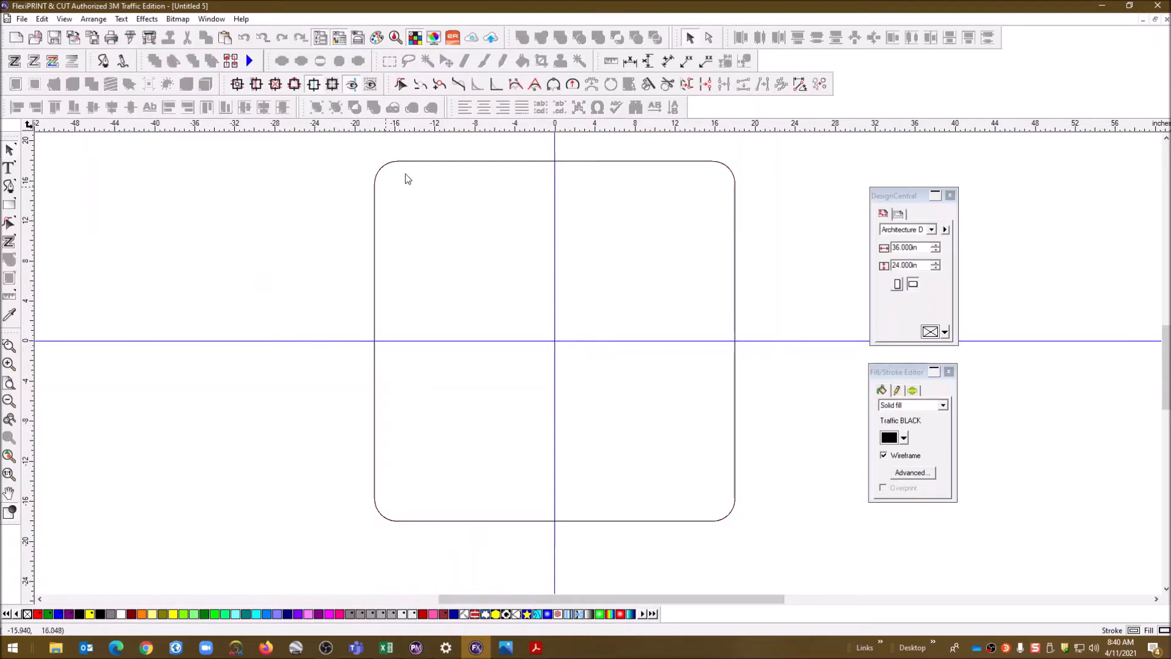
Check the square's position, size and corner radius in its object properties
{"action": "left_click", "coordinate": [735, 229]}
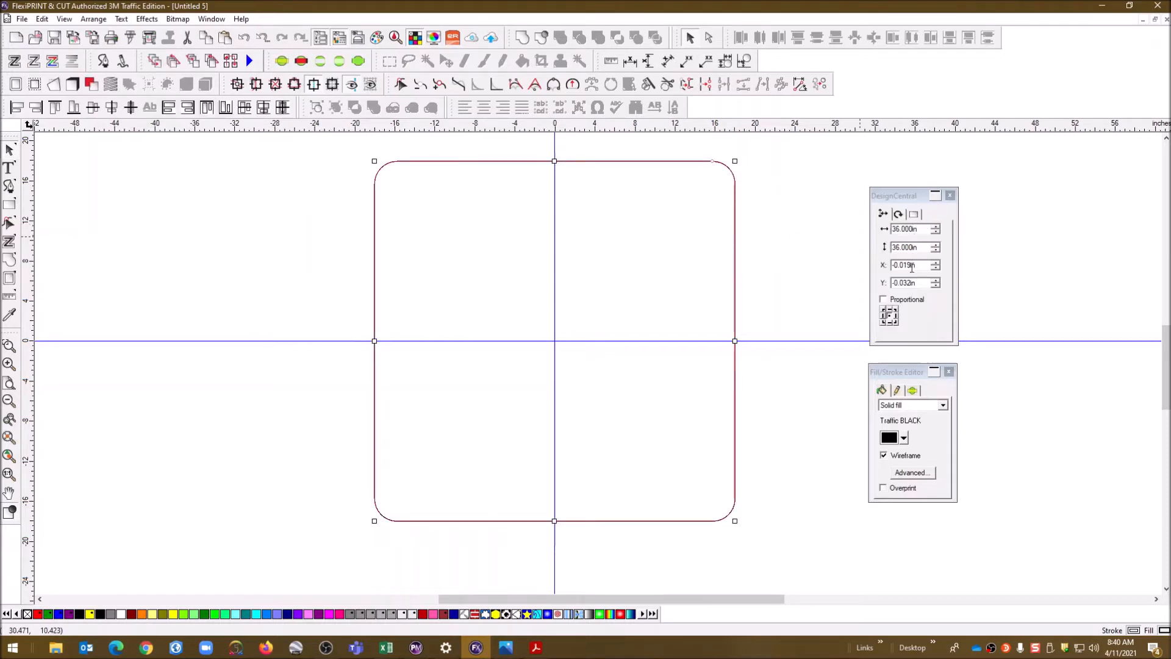
{"action": "left_click", "coordinate": [913, 214]}
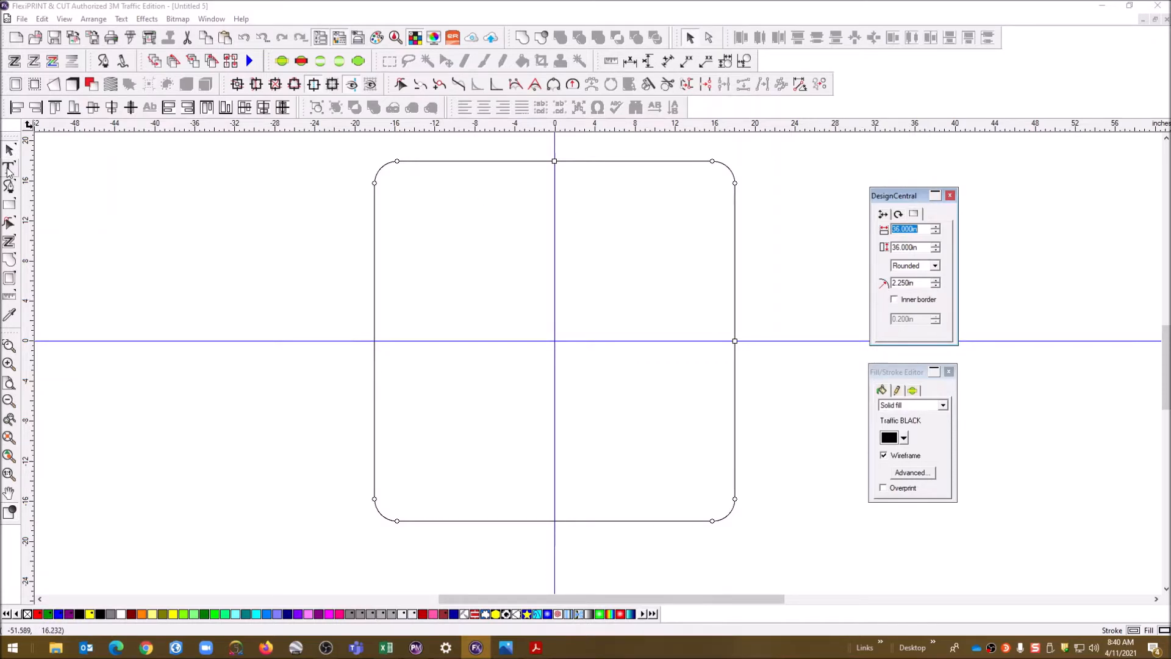
{"action": "left_click", "coordinate": [9, 150]}
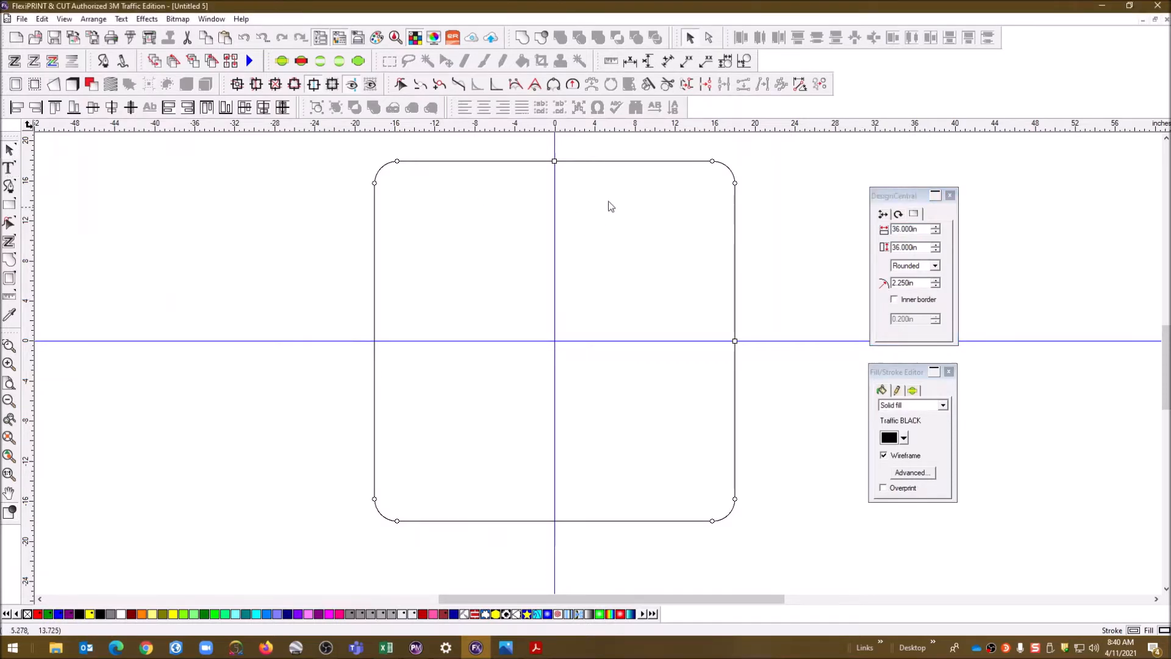
{"action": "left_click", "coordinate": [186, 243]}
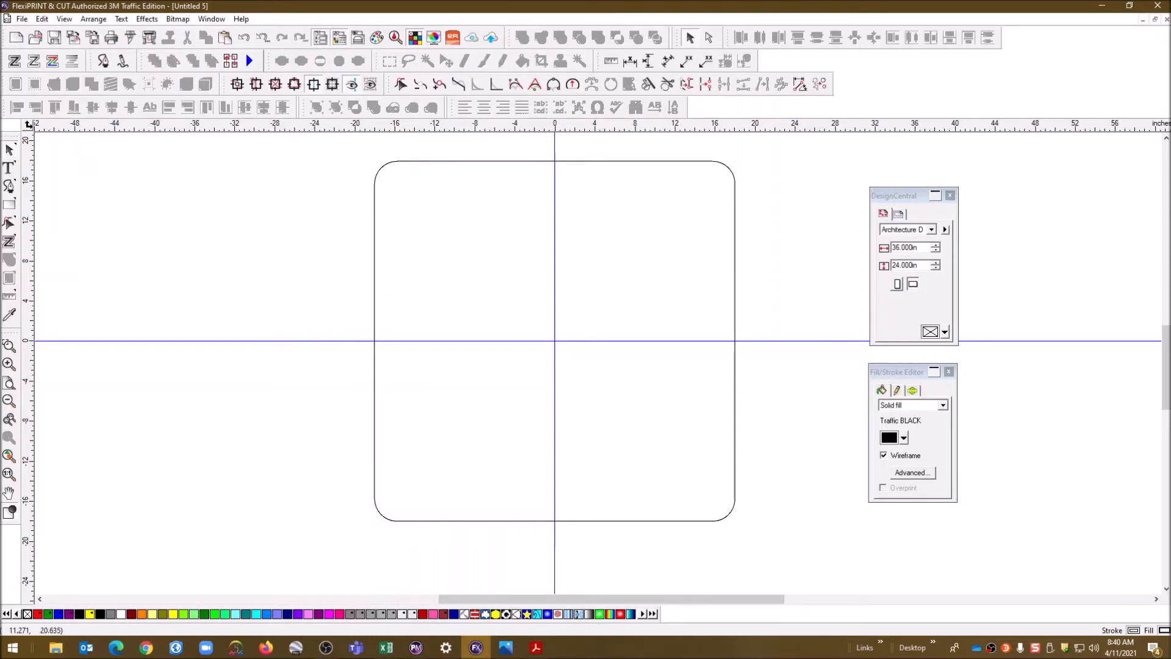
Consult the border dimensions in the Narrow Bridge.jpg reference picture in Photos and move it away again
{"action": "left_click_drag", "start_coordinate": [1170, 183], "coordinate": [670, 175]}
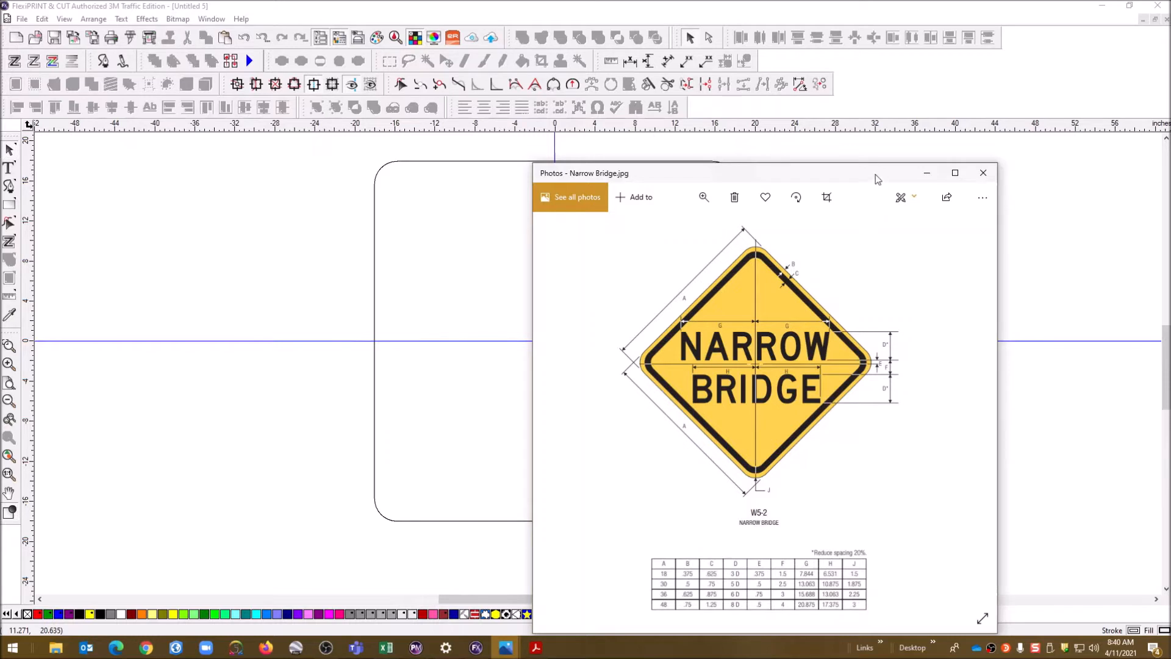
{"action": "left_click_drag", "start_coordinate": [858, 178], "coordinate": [1170, 76]}
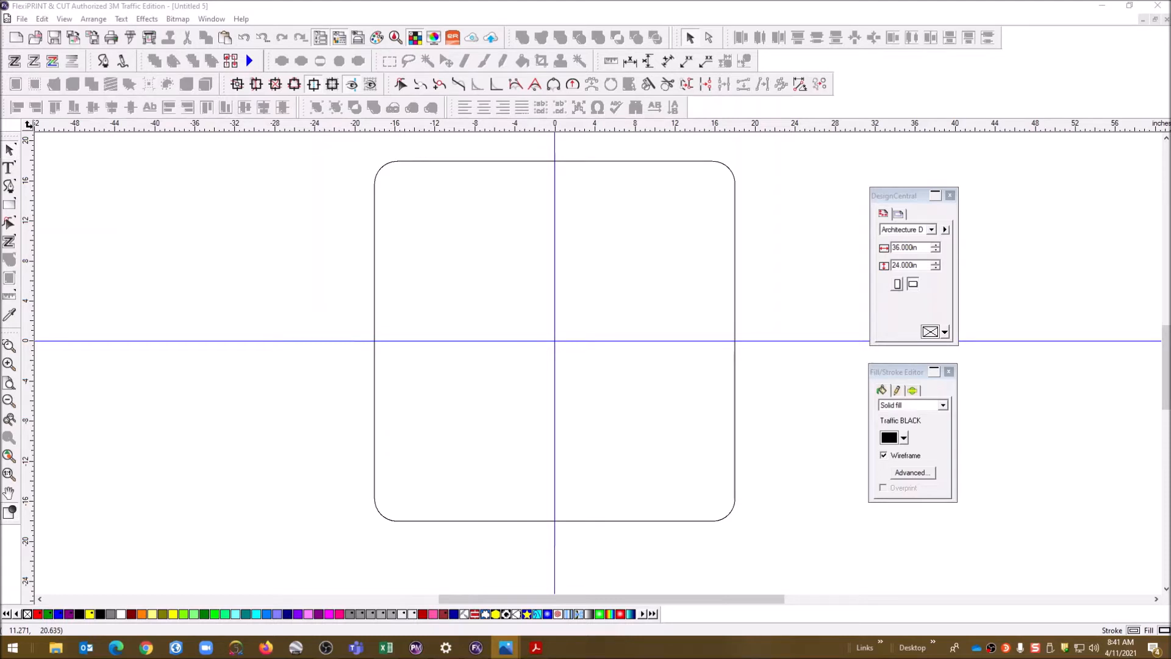
{"action": "key", "text": "XF86AudioLowerVolume"}
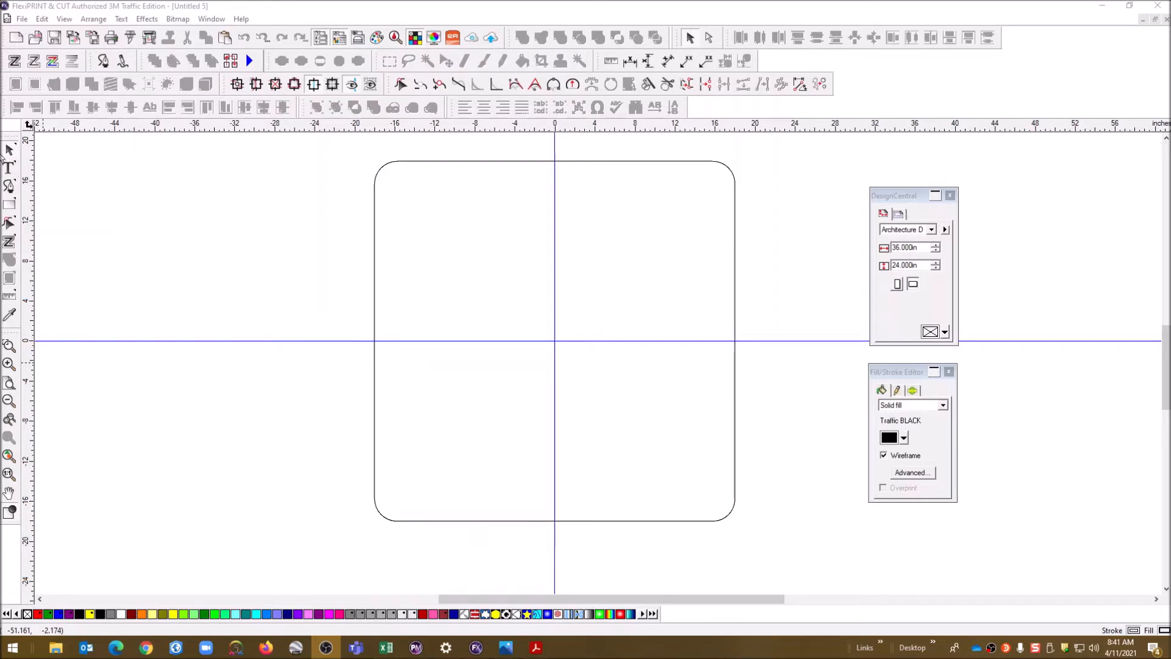
Apply an Inline outline effect to the square, 0.875 in wide with a 0.625 in offset
{"action": "left_click", "coordinate": [385, 172]}
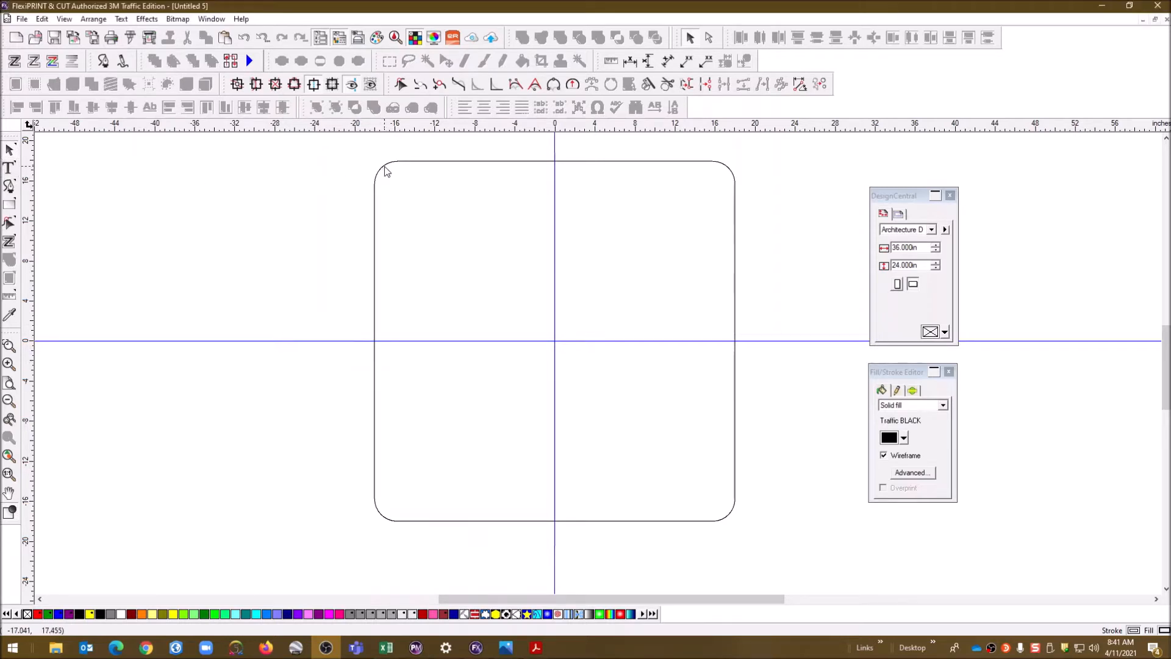
{"action": "left_click", "coordinate": [149, 18]}
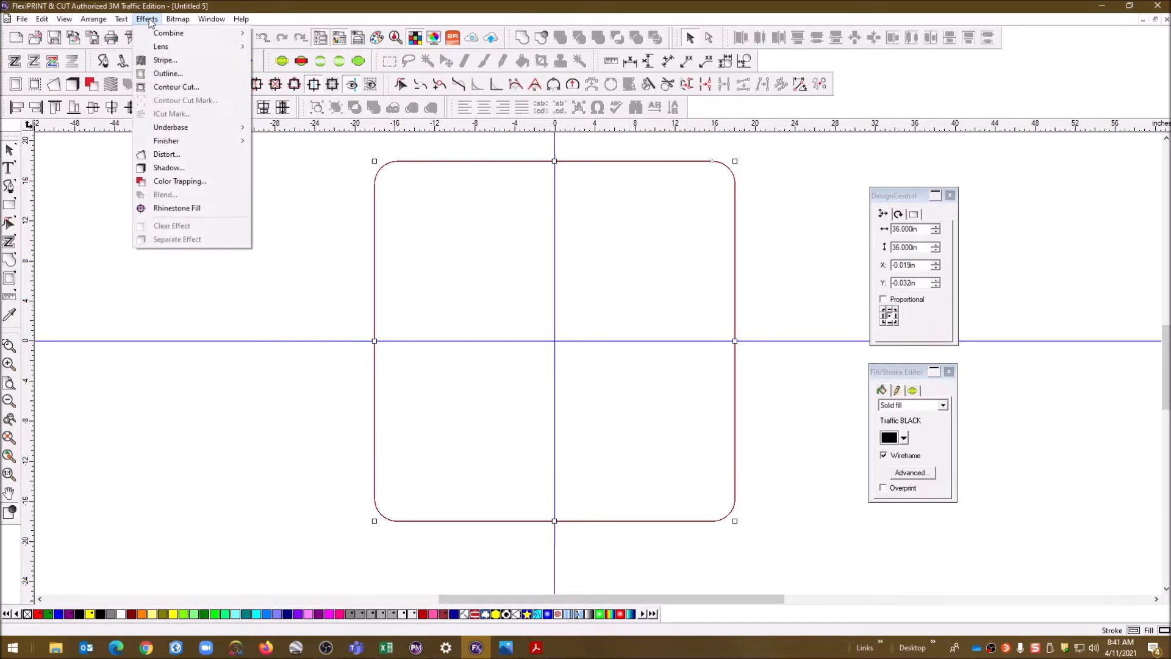
{"action": "left_click", "coordinate": [170, 75]}
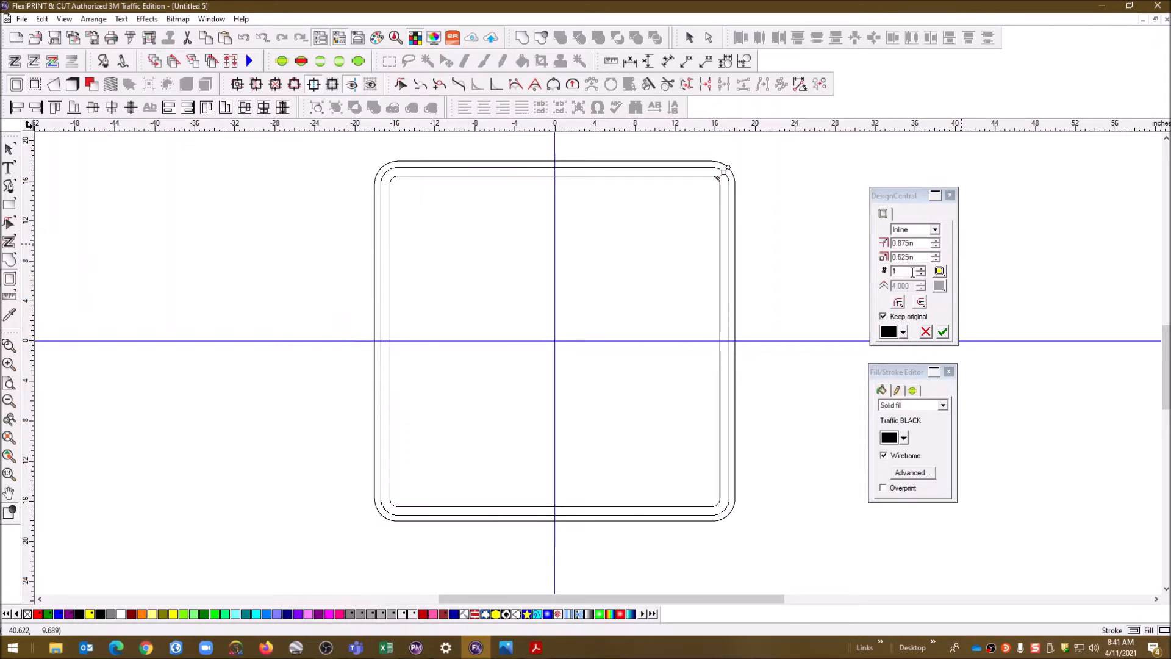
Raise the number of inlines to 10 and bring it back down to 1
{"action": "left_click", "coordinate": [920, 269]}
{"action": "left_click", "coordinate": [920, 269]}
{"action": "left_click", "coordinate": [920, 270]}
{"action": "left_click", "coordinate": [920, 269]}
{"action": "left_click", "coordinate": [920, 269]}
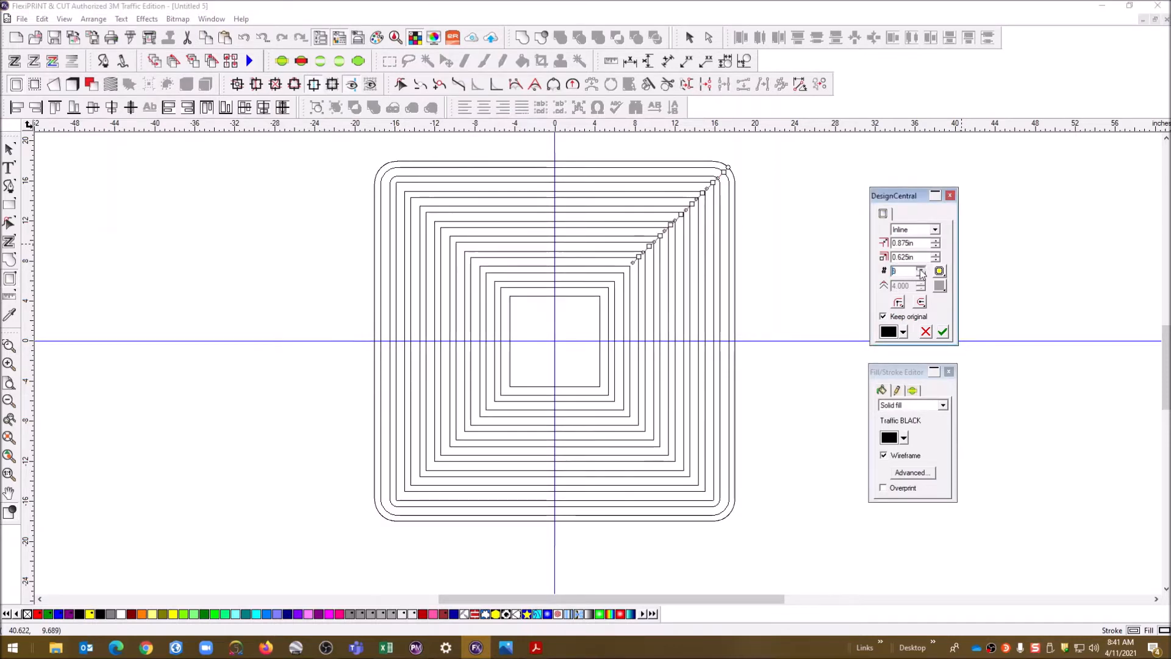
{"action": "left_click", "coordinate": [920, 270]}
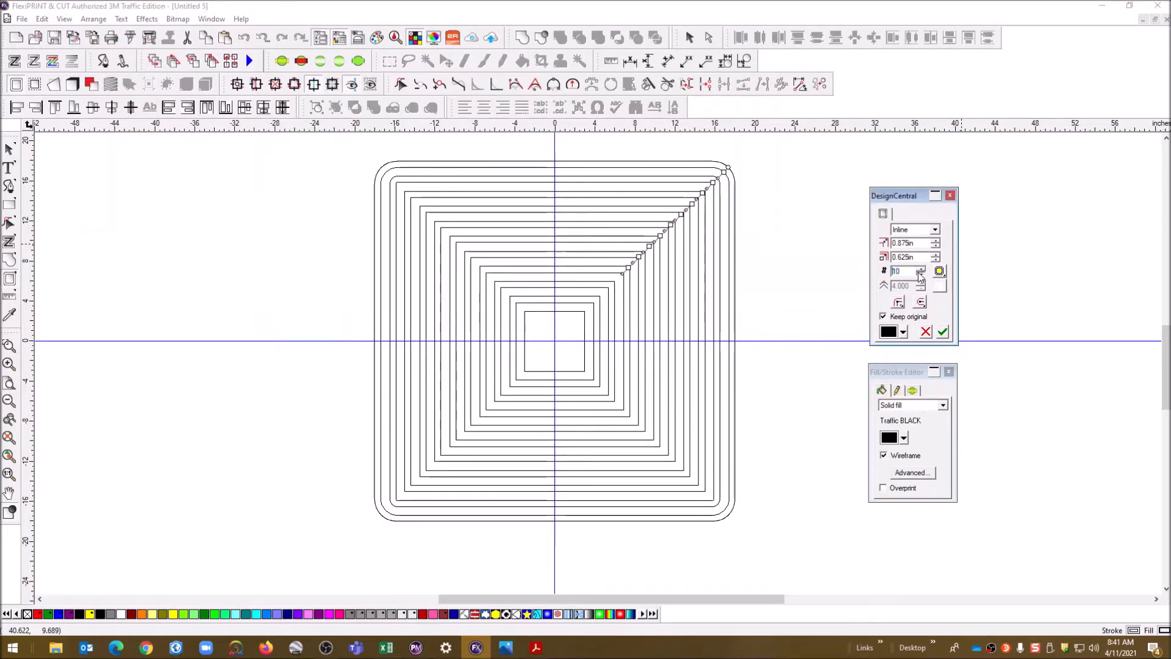
{"action": "left_click", "coordinate": [920, 275]}
{"action": "left_click", "coordinate": [920, 275]}
{"action": "left_click", "coordinate": [921, 275]}
{"action": "left_click", "coordinate": [920, 275]}
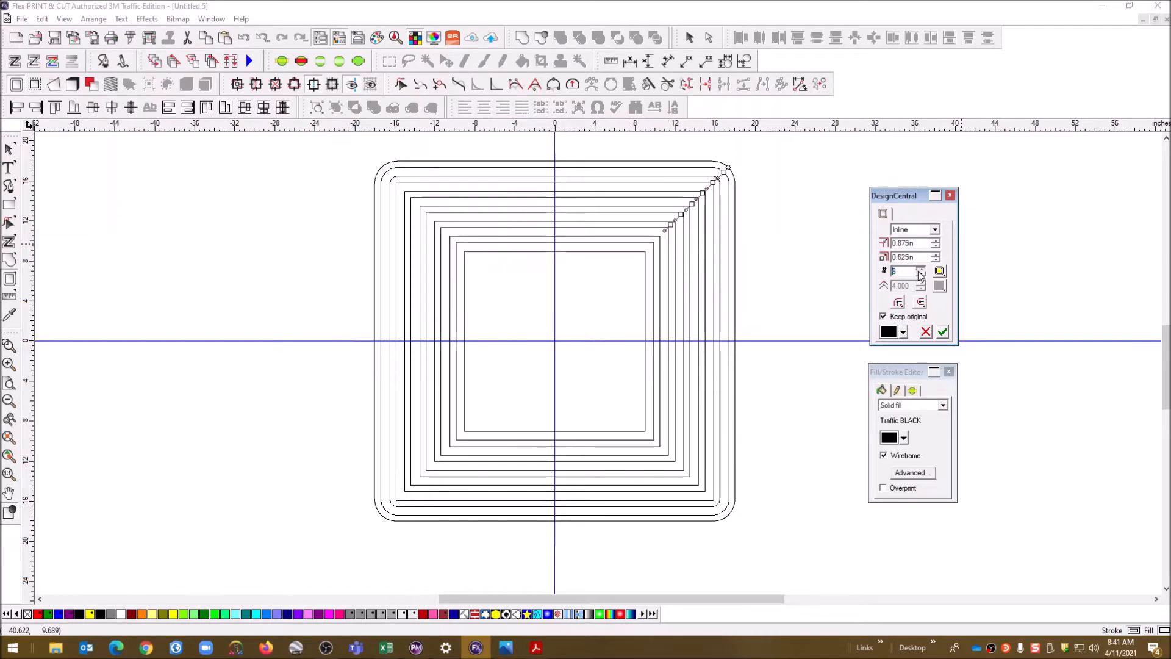
{"action": "left_click", "coordinate": [920, 275]}
{"action": "left_click", "coordinate": [920, 275]}
{"action": "left_click", "coordinate": [921, 276]}
{"action": "left_click", "coordinate": [921, 276]}
{"action": "left_click", "coordinate": [922, 276]}
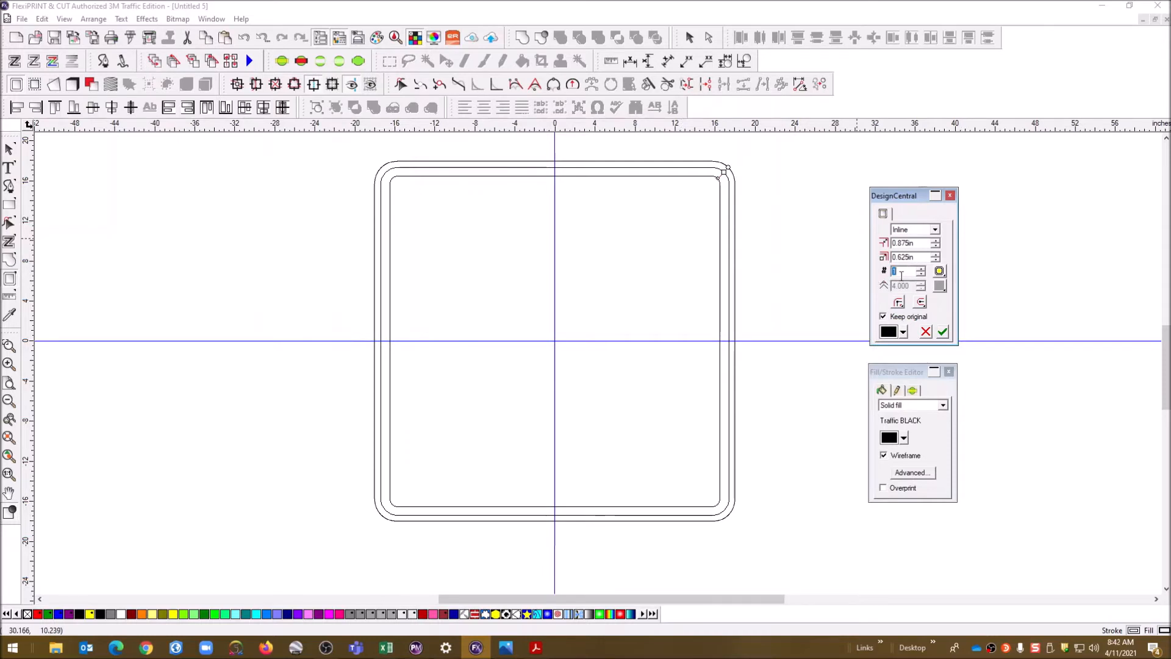
Accept the single 0.875 in Inline border with its 0.625 in offset on the rounded square
{"action": "left_click", "coordinate": [943, 332]}
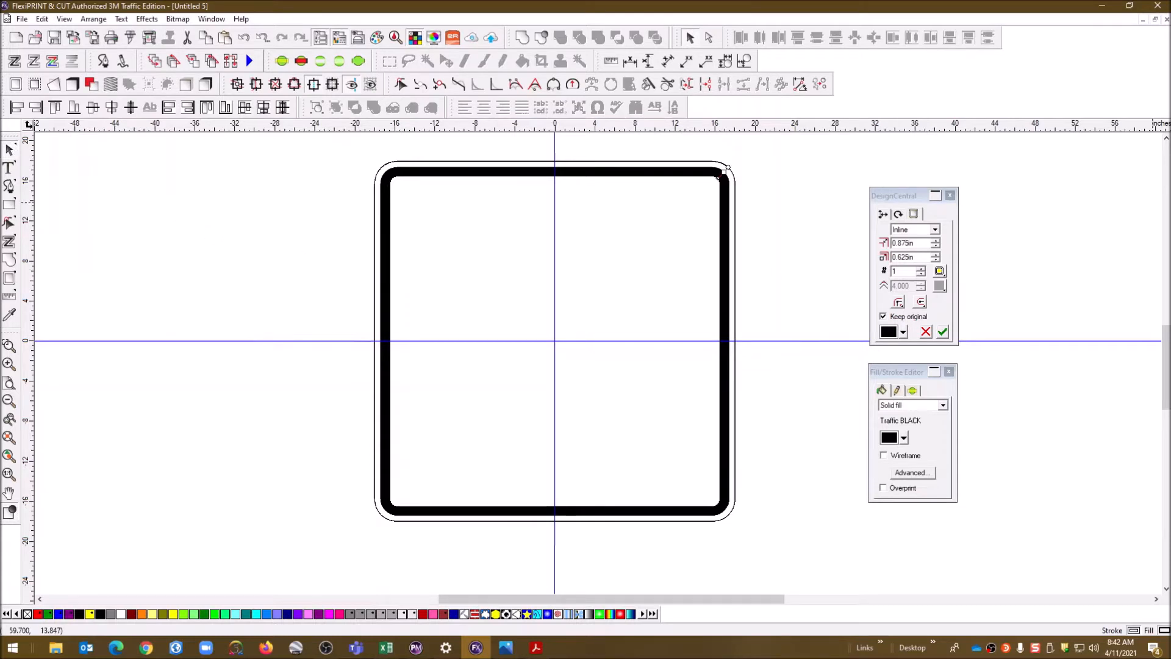
{"action": "mouse_move", "coordinate": [1170, 92]}
{"action": "left_mouse_down"}
{"action": "mouse_move", "coordinate": [747, 97]}
{"action": "mouse_move", "coordinate": [1170, 96]}
{"action": "left_mouse_up"}
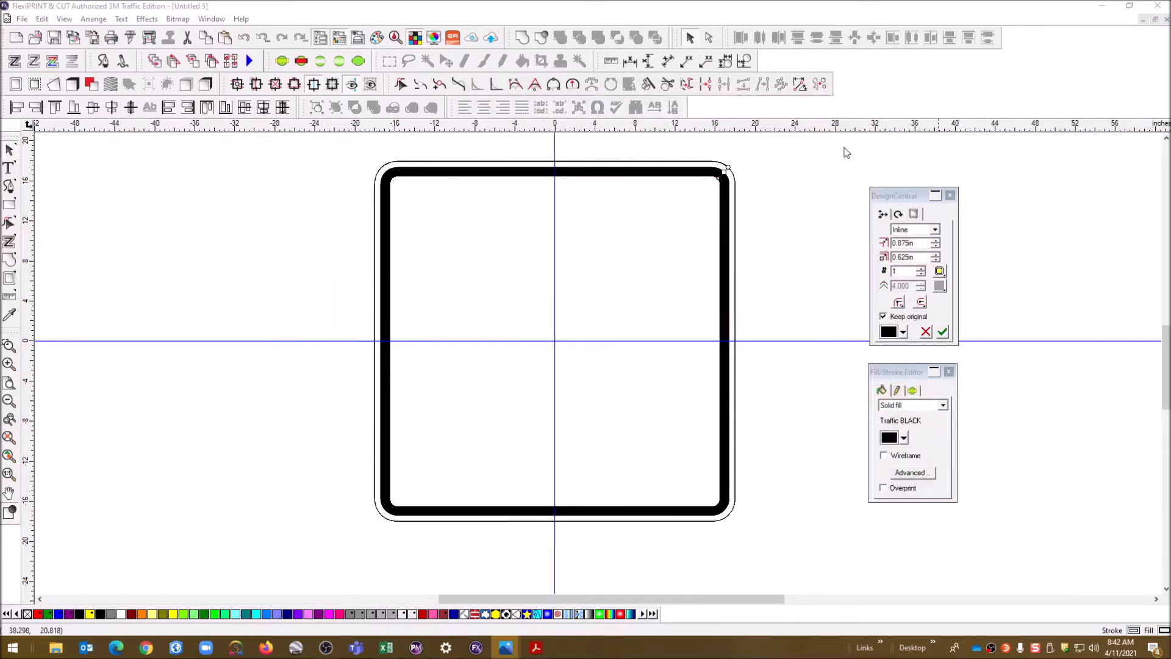
Select the square together with its border and rotate them about their centre into an upright diamond
{"action": "left_click_drag", "start_coordinate": [331, 152], "coordinate": [790, 552]}
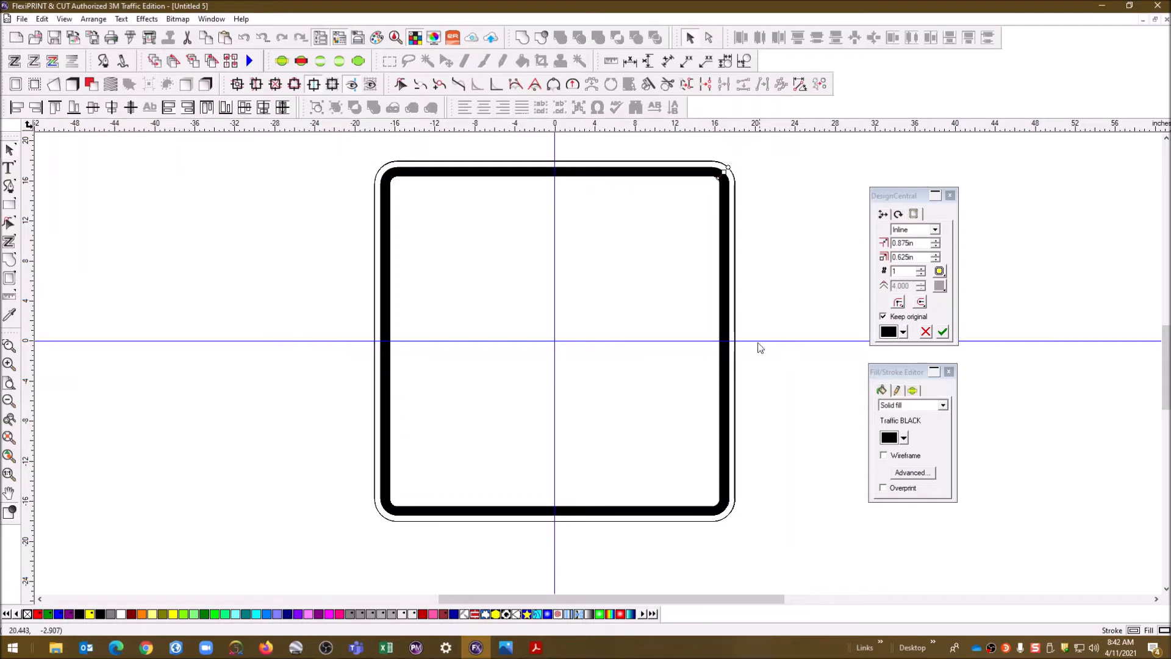
{"action": "left_click_drag", "start_coordinate": [334, 150], "coordinate": [440, 235]}
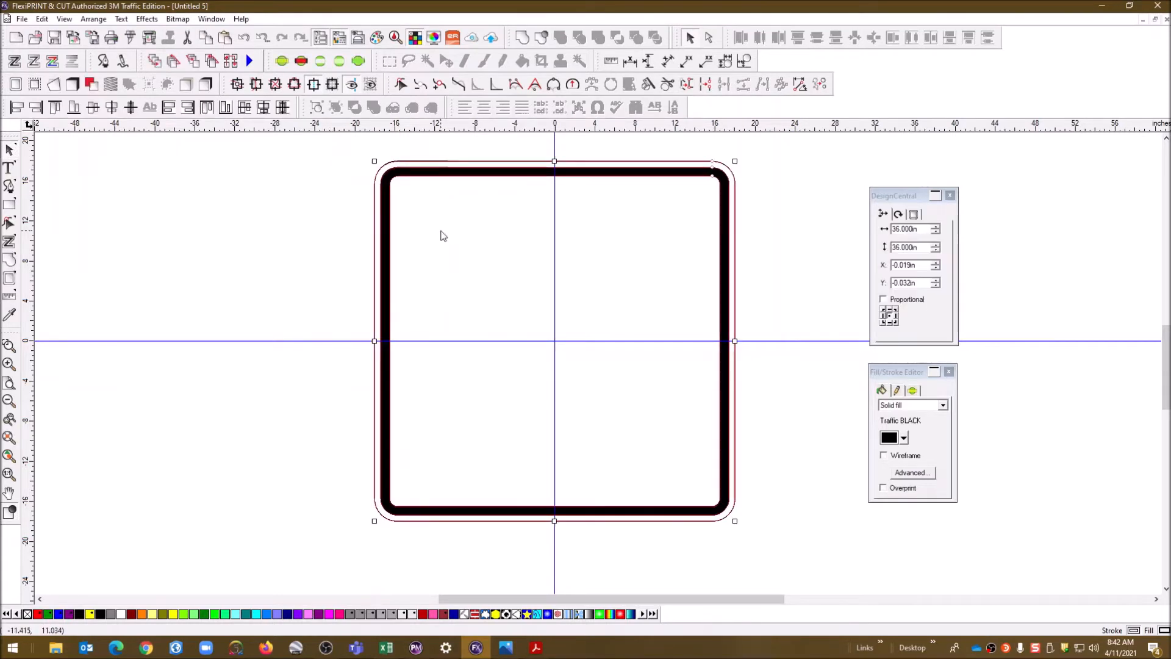
{"action": "left_click", "coordinate": [897, 214]}
{"action": "key", "text": "XF86AudioLowerVolume"}
{"action": "key", "text": "XF86AudioLowerVolume"}
{"action": "key", "text": "XF86AudioLowerVolume"}
{"action": "key", "text": "XF86AudioLowerVolume"}
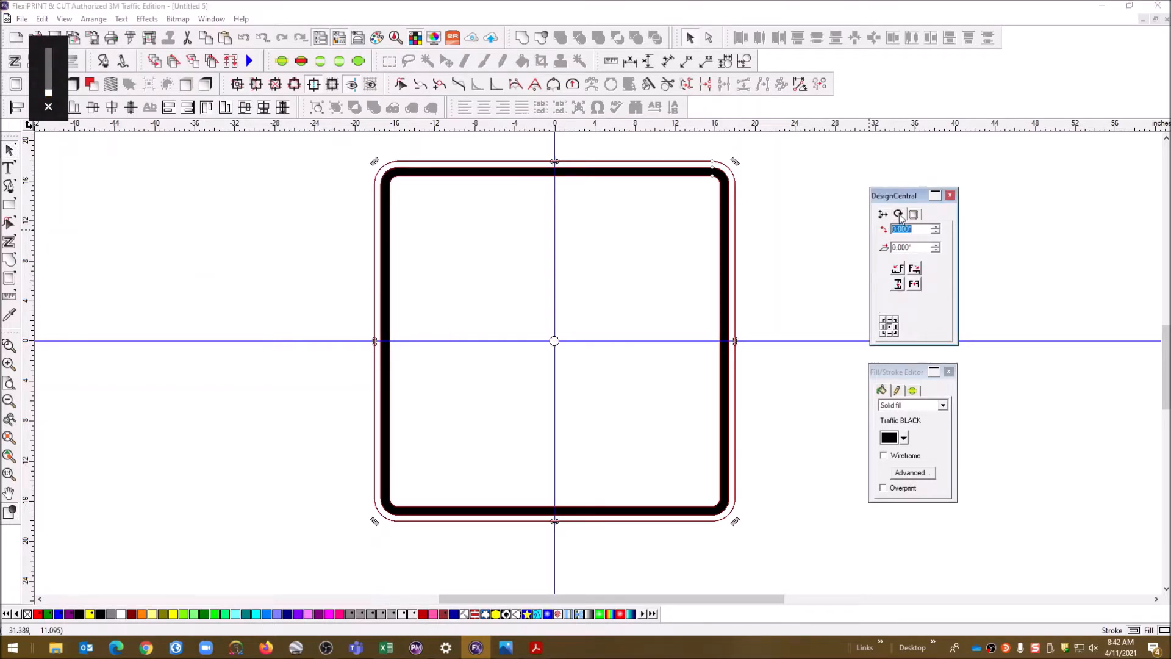
{"action": "left_click_drag", "start_coordinate": [936, 227], "coordinate": [936, 228]}
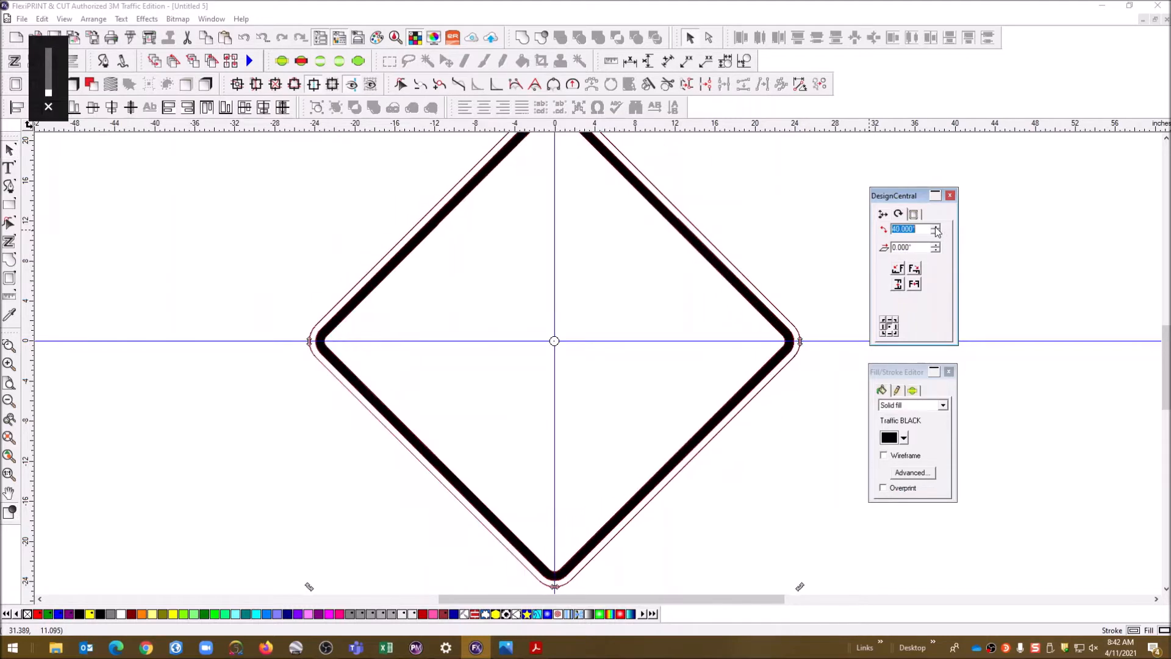
{"action": "left_click", "coordinate": [836, 249]}
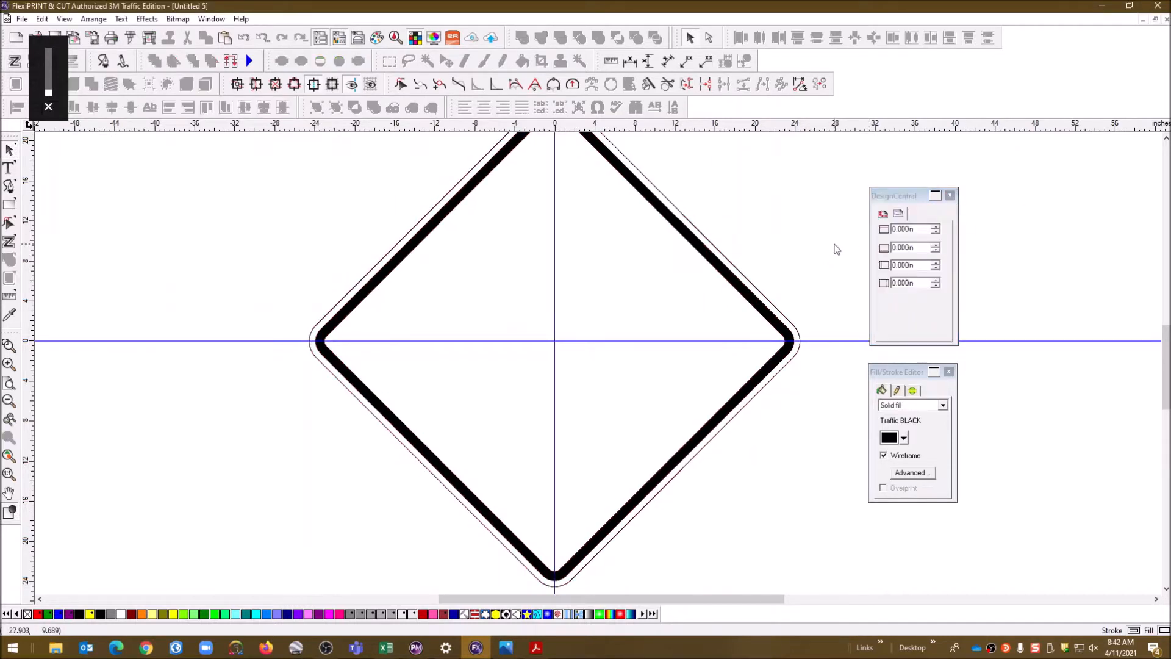
Show the whole diamond and place the DesignCentral and Fill/Stroke Editor palettes closer to it
{"action": "left_click", "coordinate": [750, 286]}
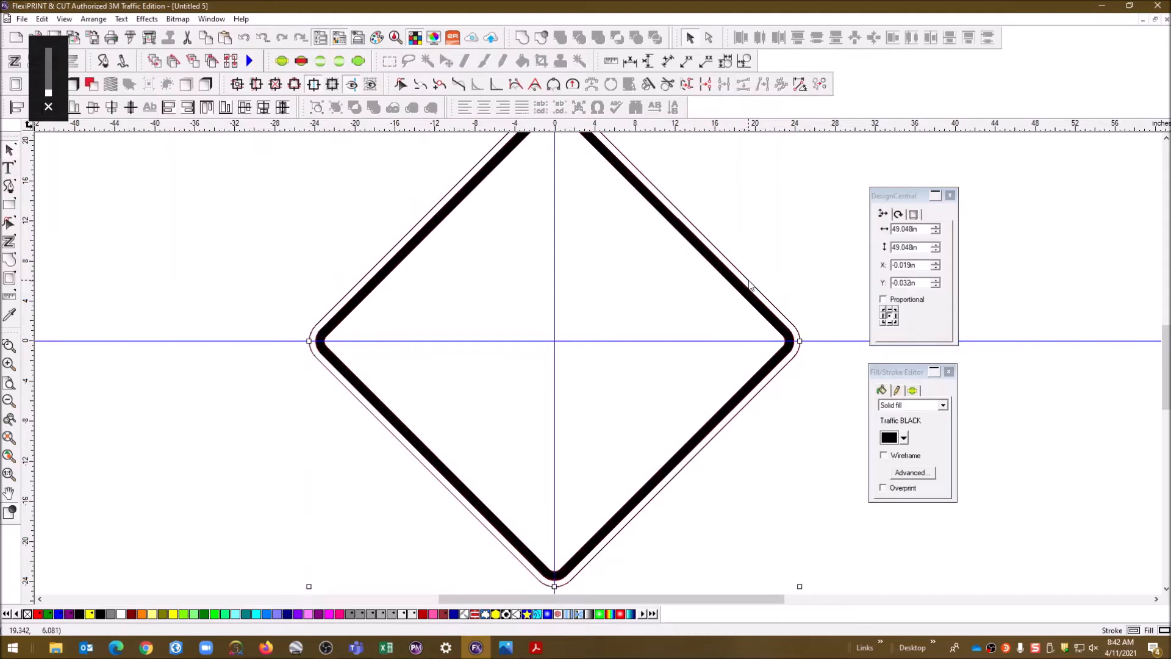
{"action": "scroll", "coordinate": [757, 280], "scroll_direction": "down", "scroll_amount": 2}
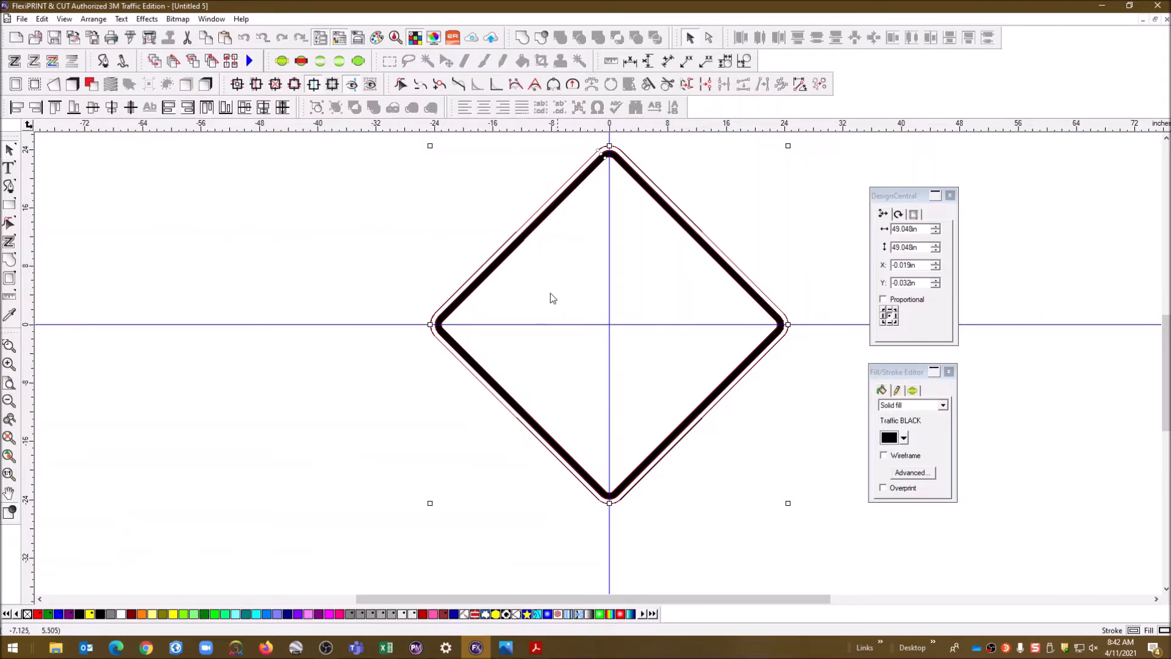
{"action": "left_click_drag", "start_coordinate": [1163, 367], "coordinate": [1163, 361]}
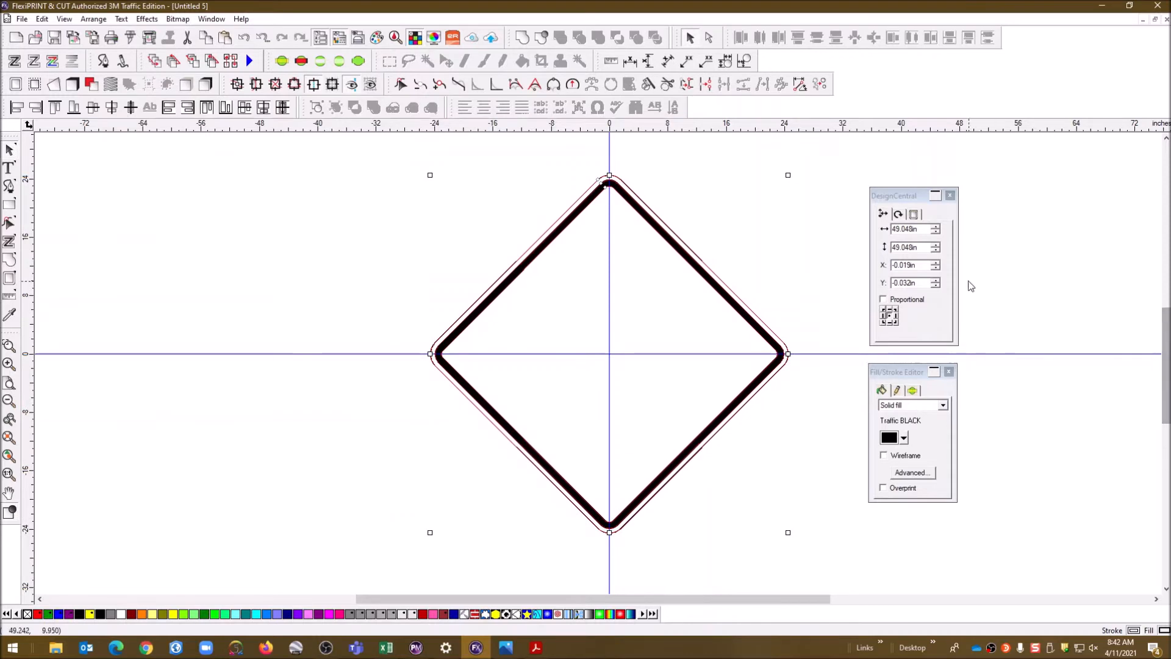
{"action": "left_click_drag", "start_coordinate": [912, 197], "coordinate": [890, 194]}
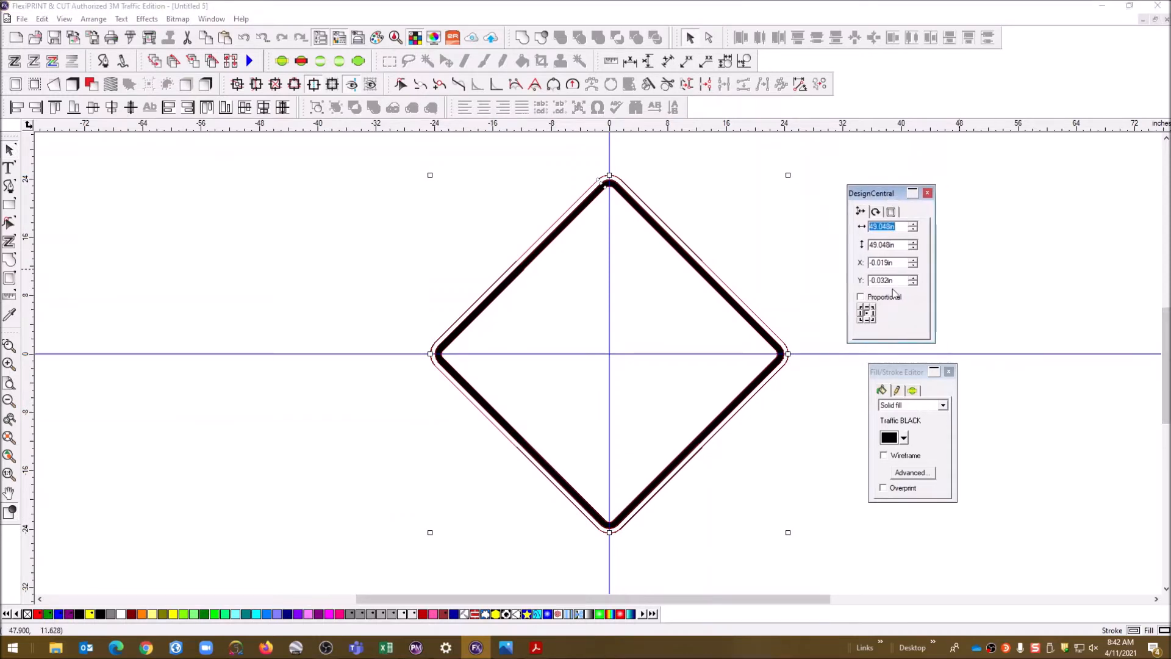
{"action": "left_click_drag", "start_coordinate": [909, 372], "coordinate": [885, 364]}
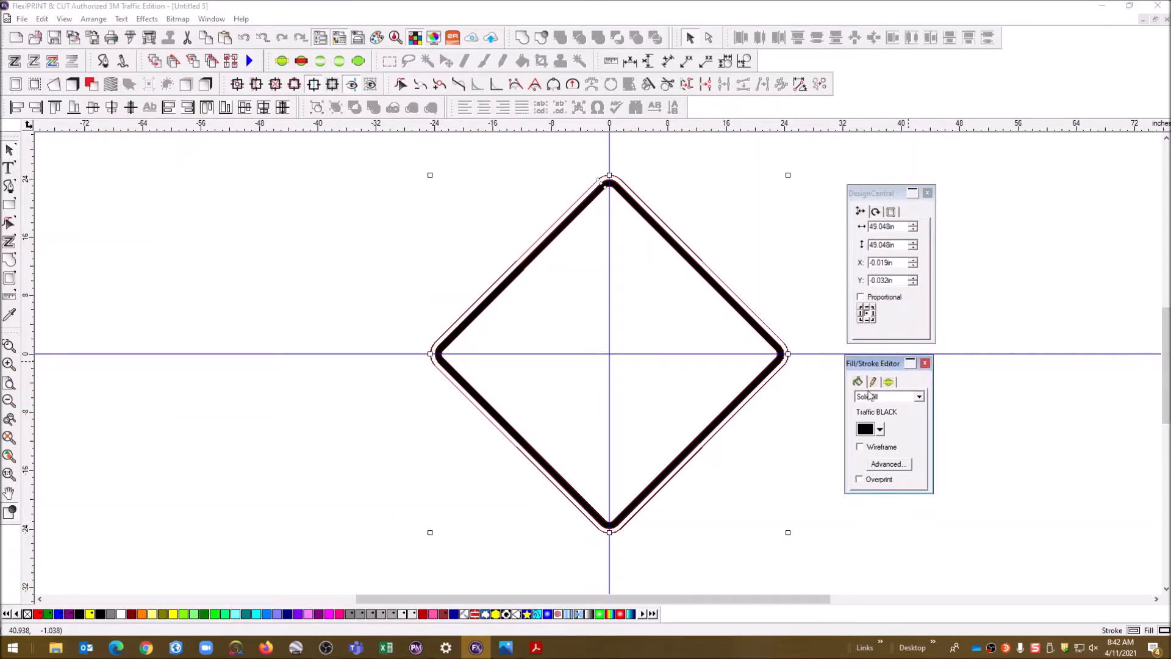
Consult the lettering specification in Narrow Bridge.jpg, then set up regular text in the T2000HWYD font
{"action": "left_click_drag", "start_coordinate": [1170, 125], "coordinate": [425, 100]}
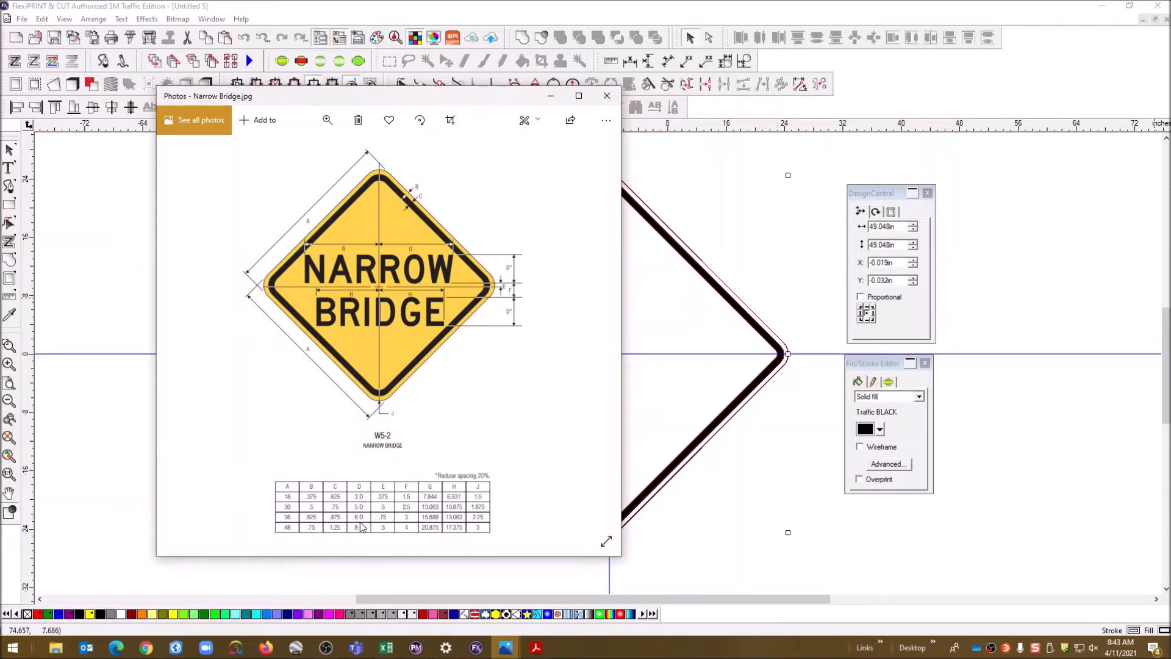
{"action": "mouse_move", "coordinate": [461, 102]}
{"action": "left_mouse_down"}
{"action": "mouse_move", "coordinate": [675, 147]}
{"action": "mouse_move", "coordinate": [1170, 125]}
{"action": "left_mouse_up"}
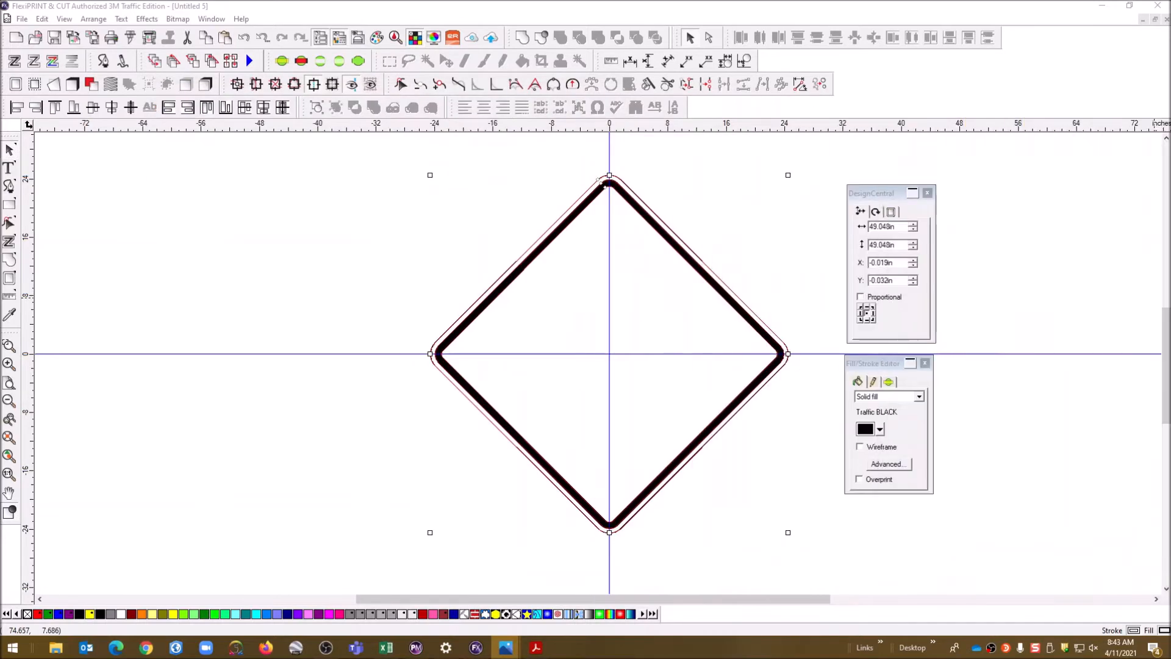
{"action": "left_click", "coordinate": [10, 169]}
{"action": "left_click", "coordinate": [10, 169]}
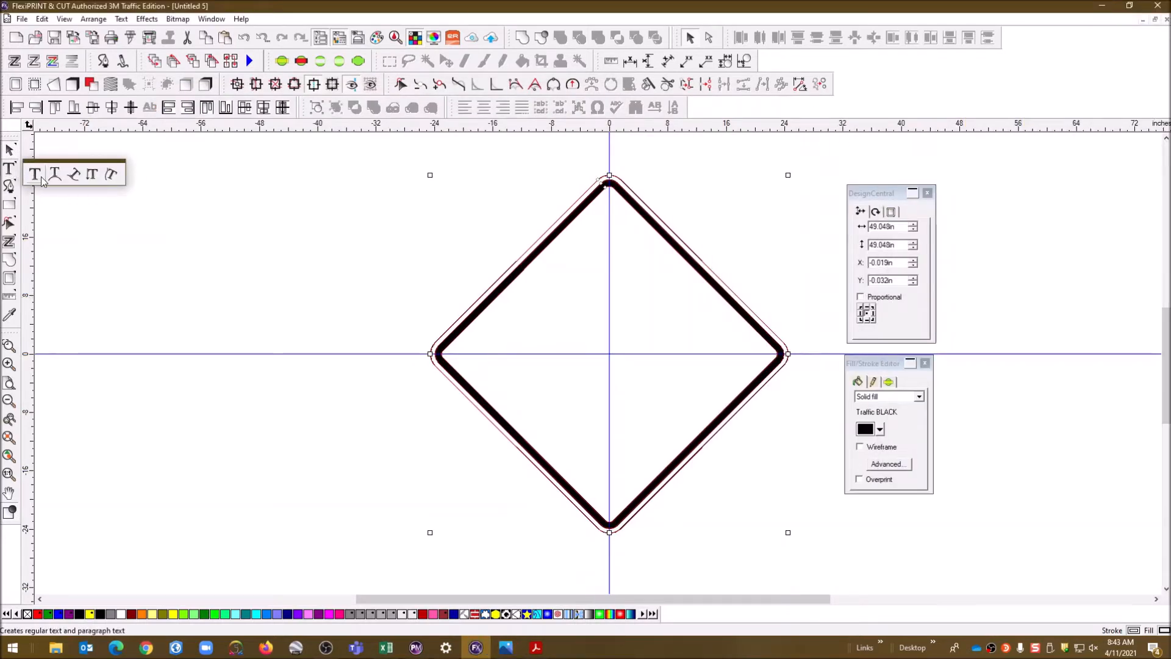
{"action": "left_click", "coordinate": [35, 176]}
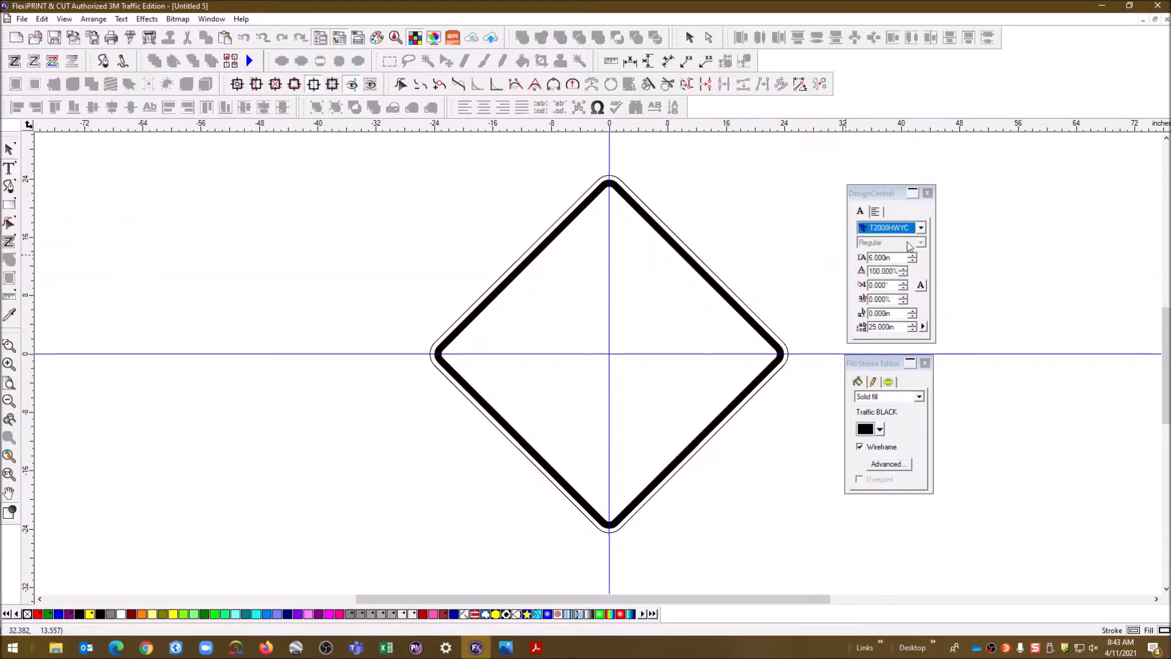
{"action": "left_click", "coordinate": [921, 229]}
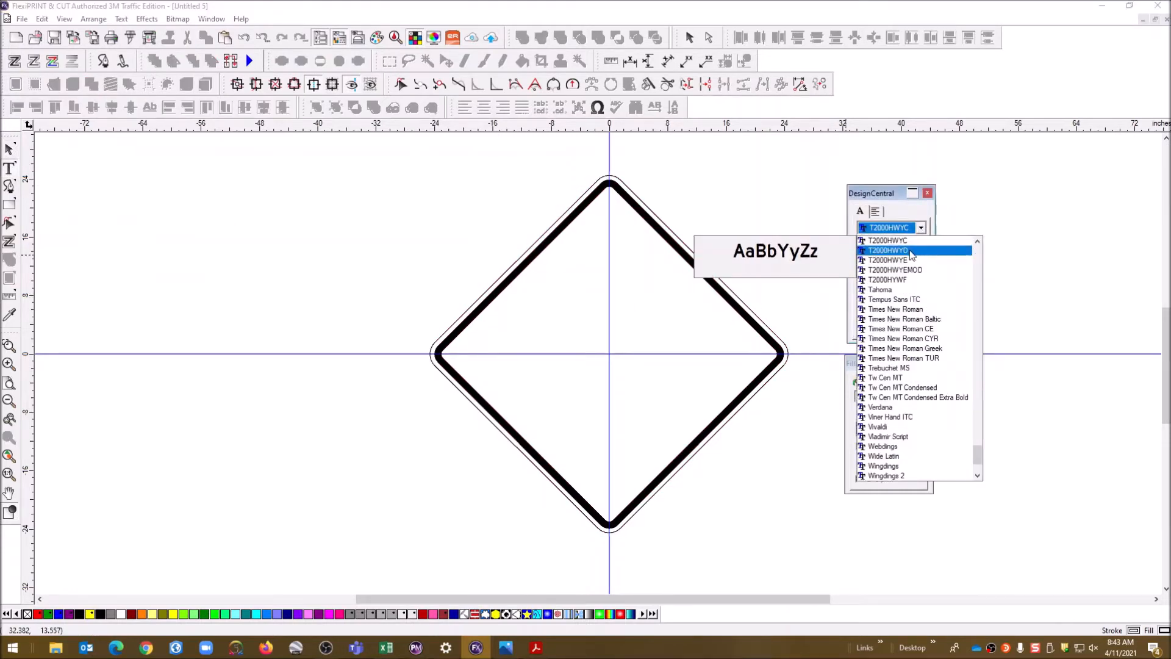
{"action": "left_click", "coordinate": [909, 250]}
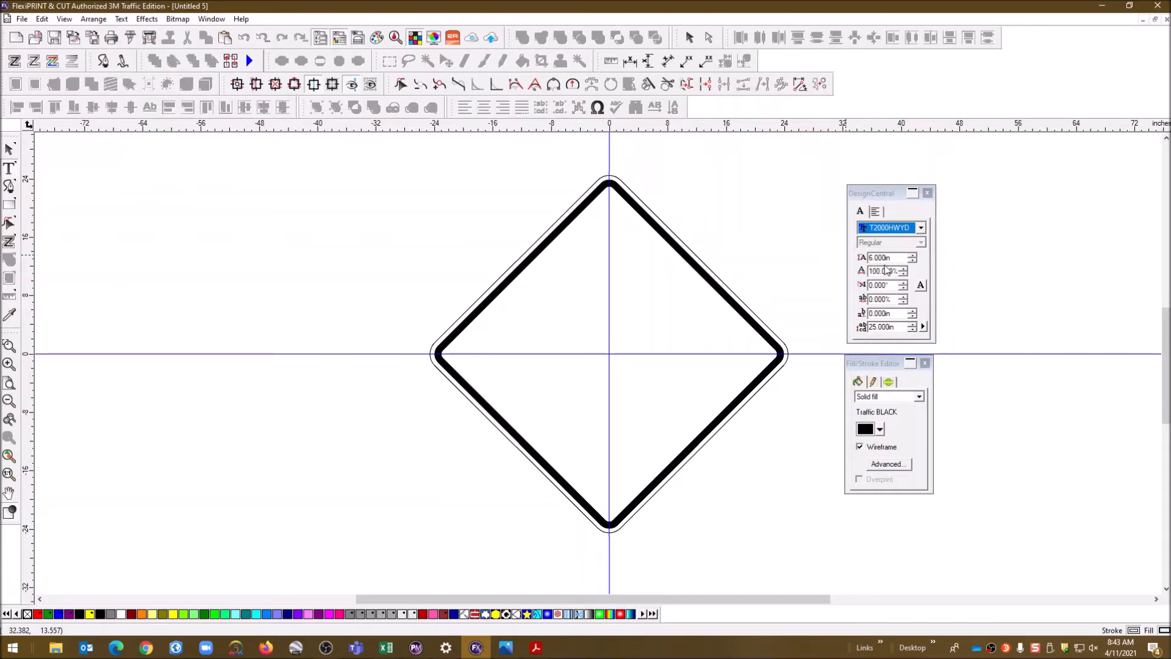
Add the text NARROW in the diamond's upper half and BRIDGE as a separate text in its lower half
{"action": "left_click", "coordinate": [555, 314]}
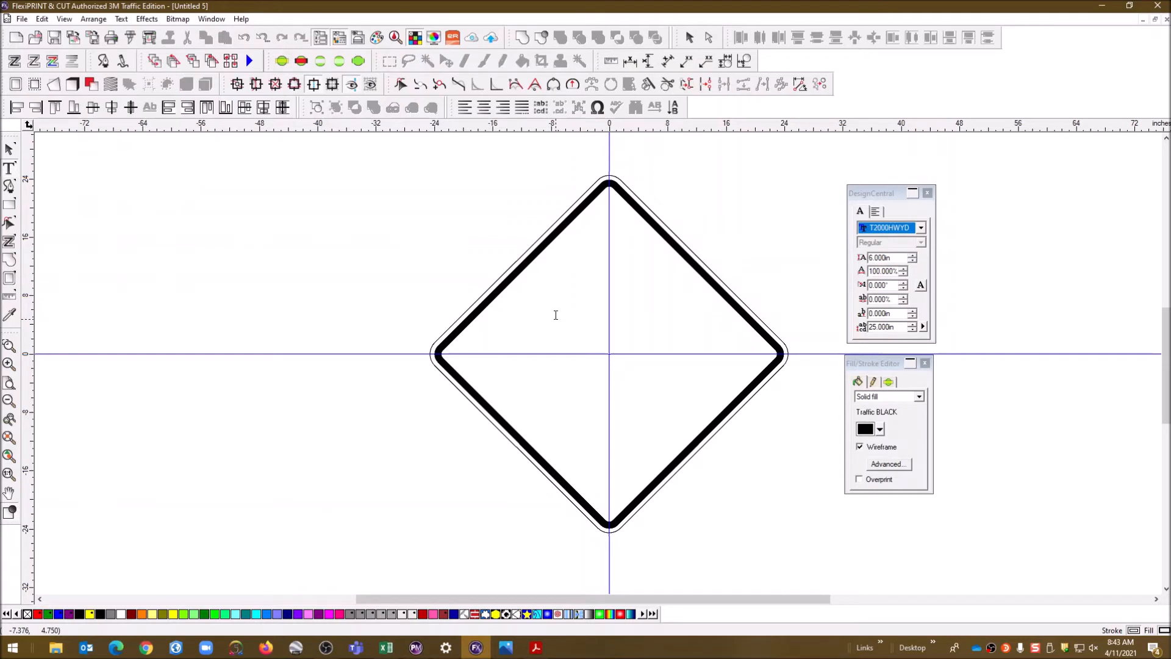
{"action": "type", "text": "NARROW"}
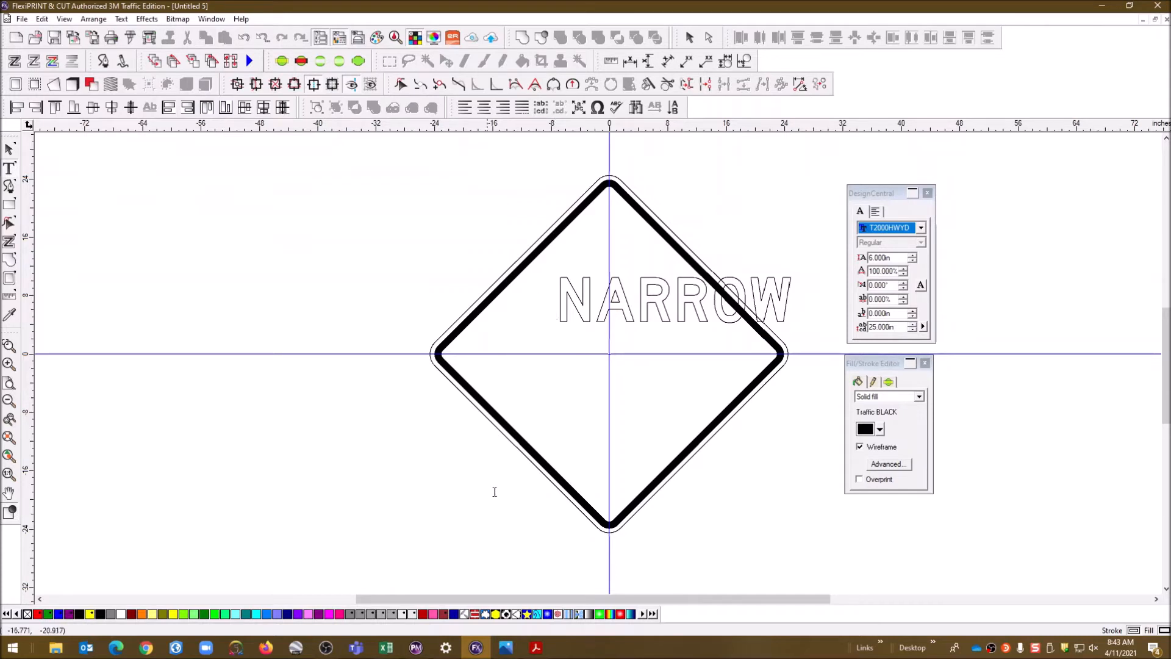
{"action": "left_click", "coordinate": [495, 459]}
{"action": "type", "text": "BR"}
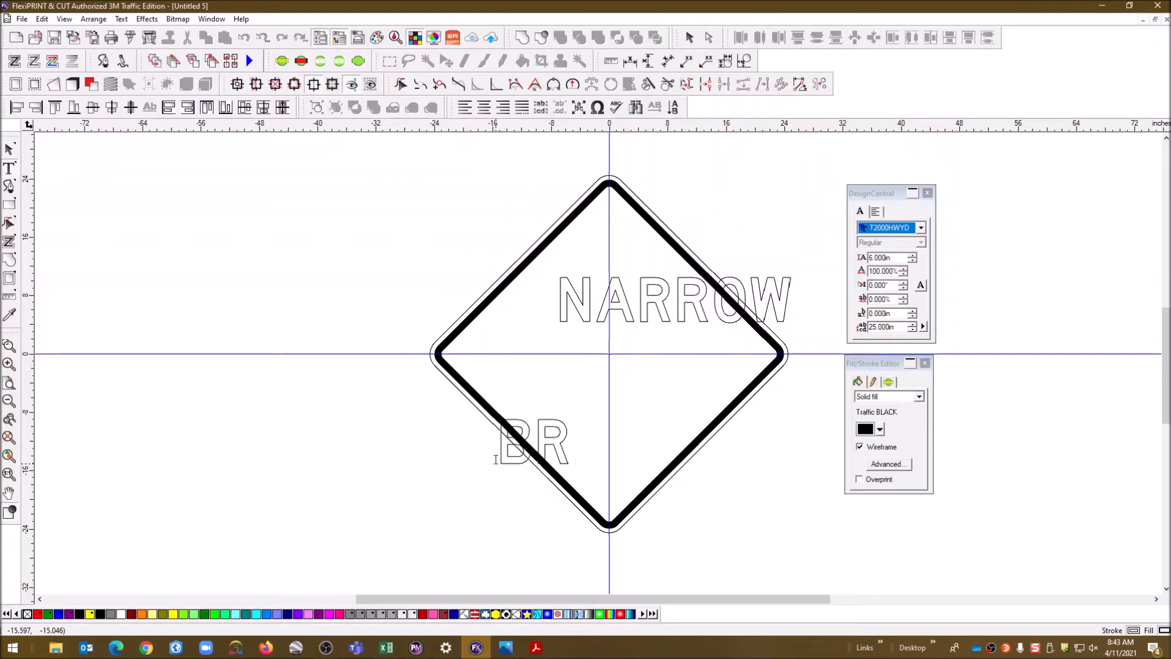
{"action": "type", "text": "IDGE"}
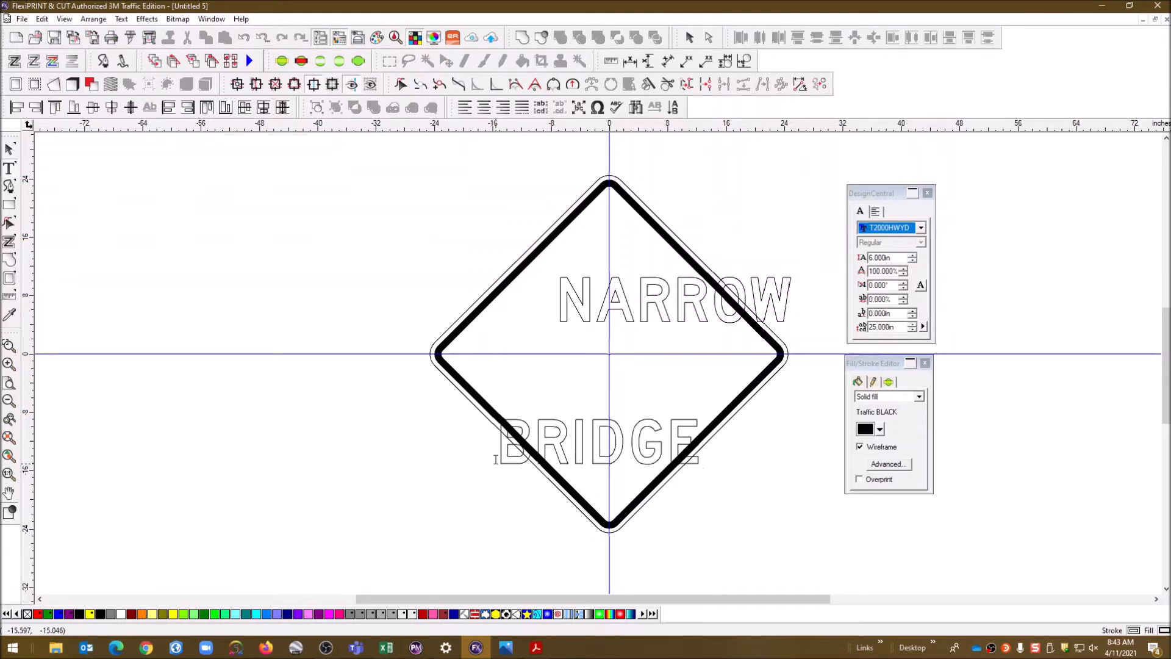
{"action": "left_click", "coordinate": [9, 149]}
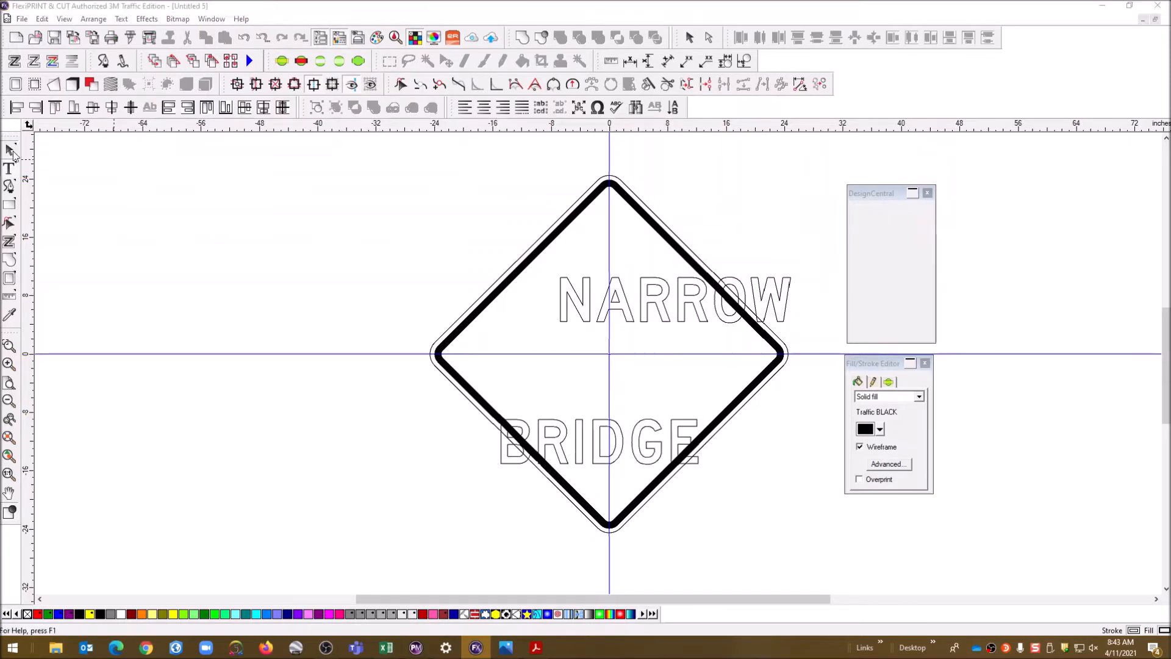
{"action": "left_click", "coordinate": [217, 243]}
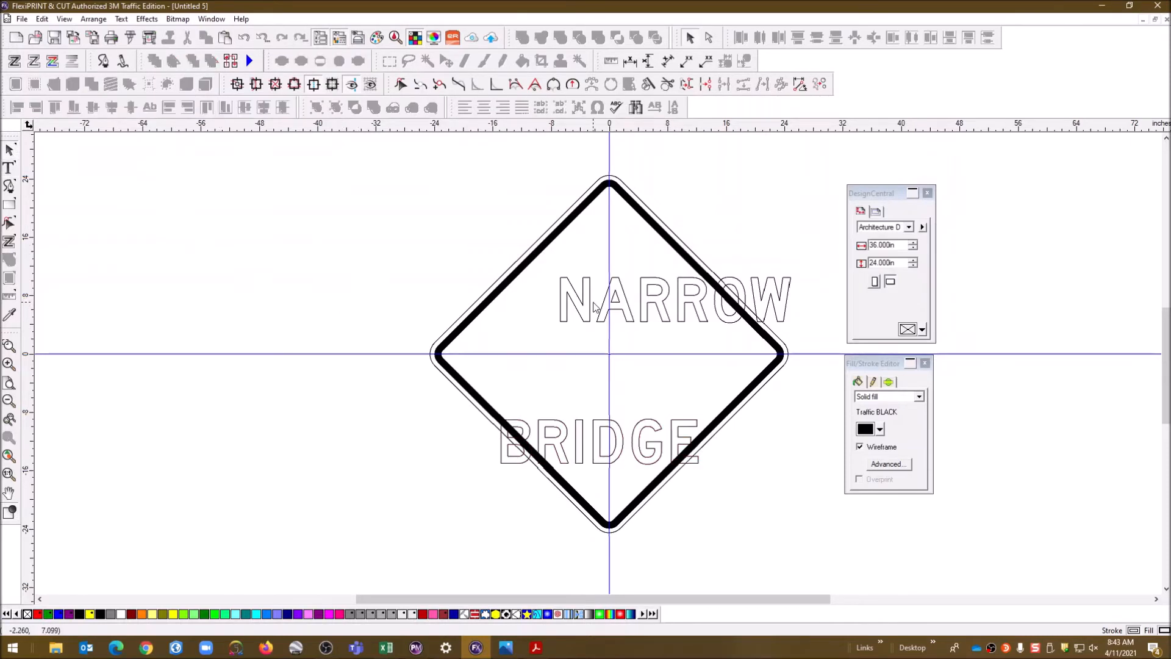
Turn off Wireframe for the NARROW text to show its solid Traffic BLACK fill
{"action": "left_click", "coordinate": [696, 302]}
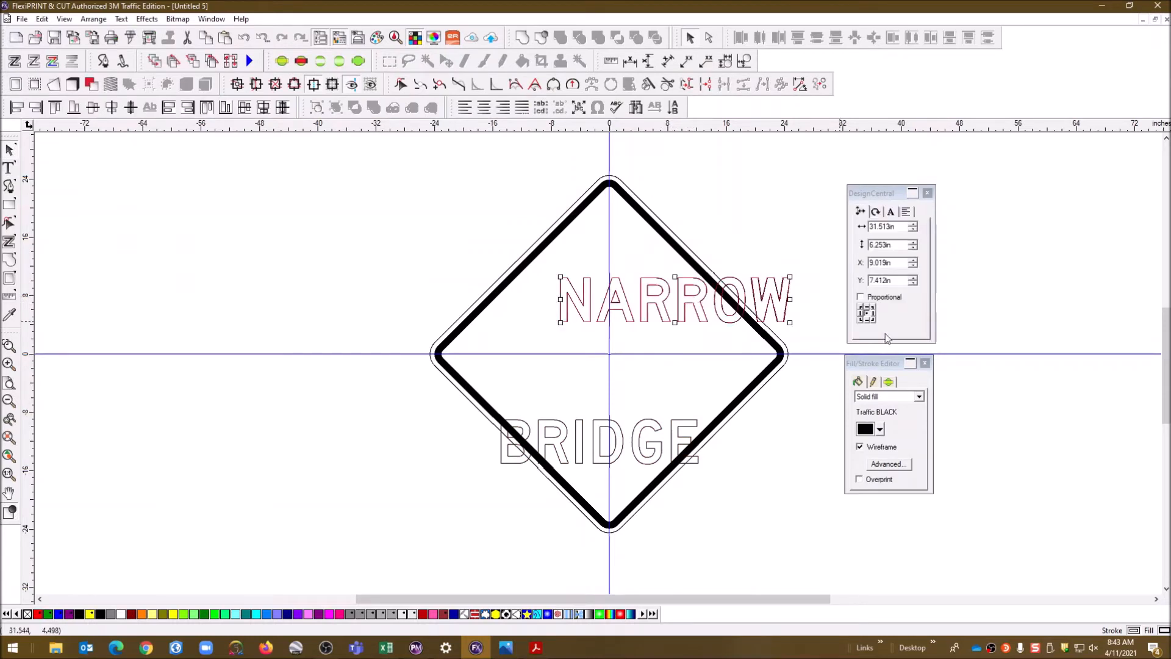
{"action": "left_click", "coordinate": [859, 447]}
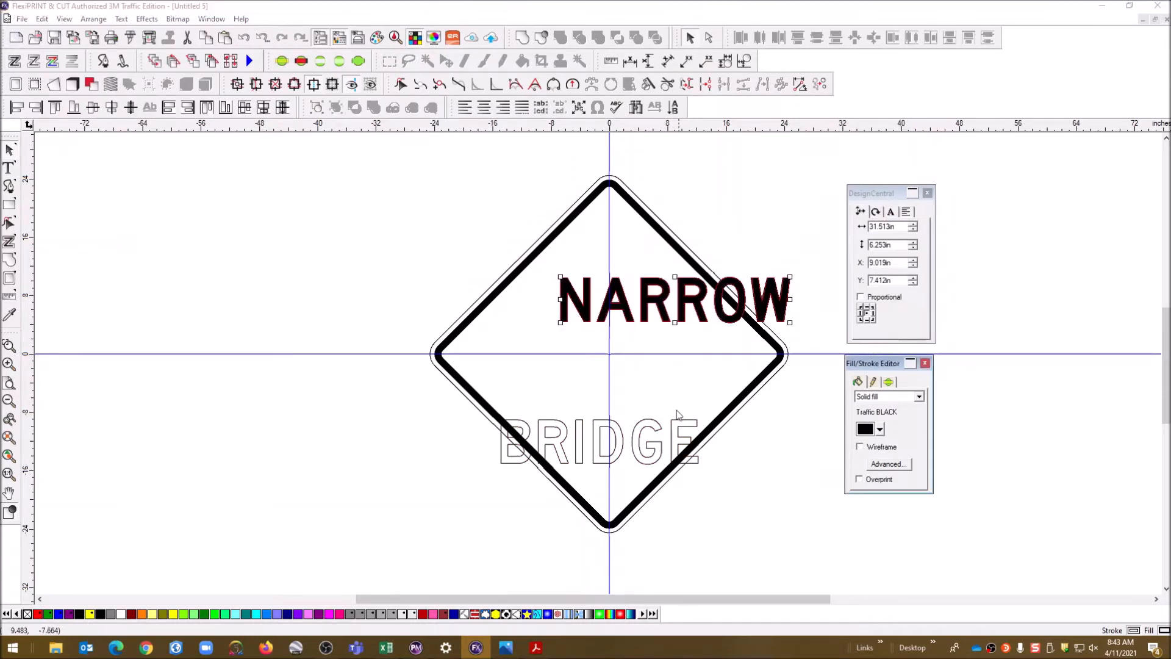
{"action": "left_click", "coordinate": [791, 456]}
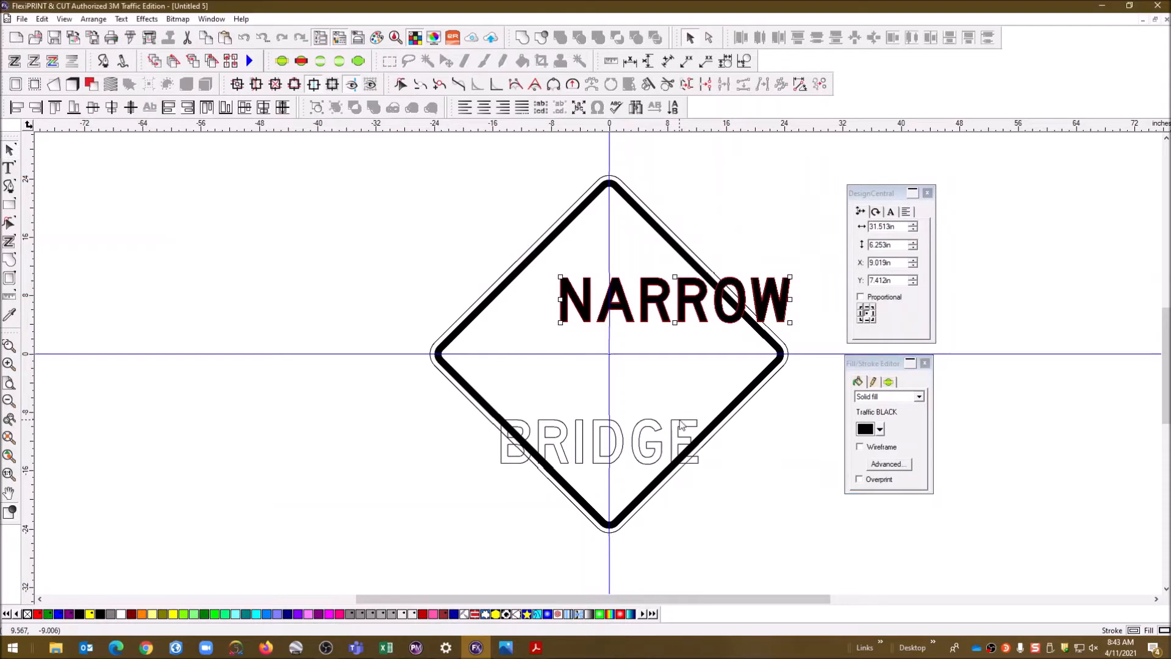
Turn off Wireframe for the BRIDGE text to show it in solid Traffic BLACK as well
{"action": "left_click", "coordinate": [860, 447]}
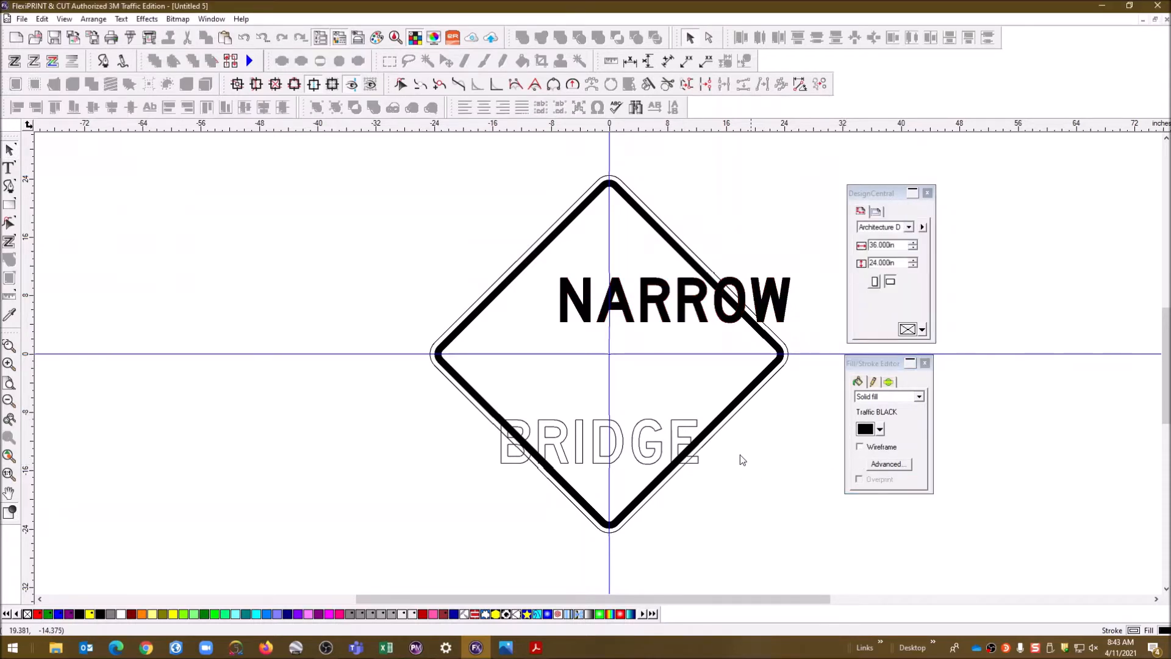
{"action": "left_click", "coordinate": [683, 422]}
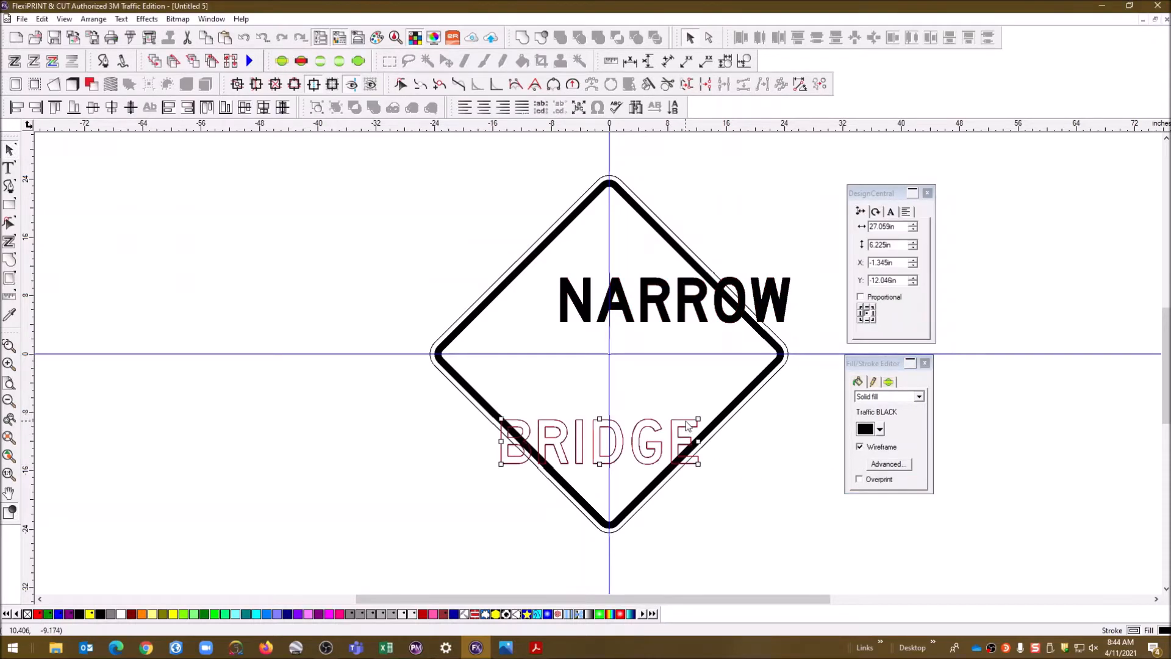
{"action": "left_click", "coordinate": [777, 446]}
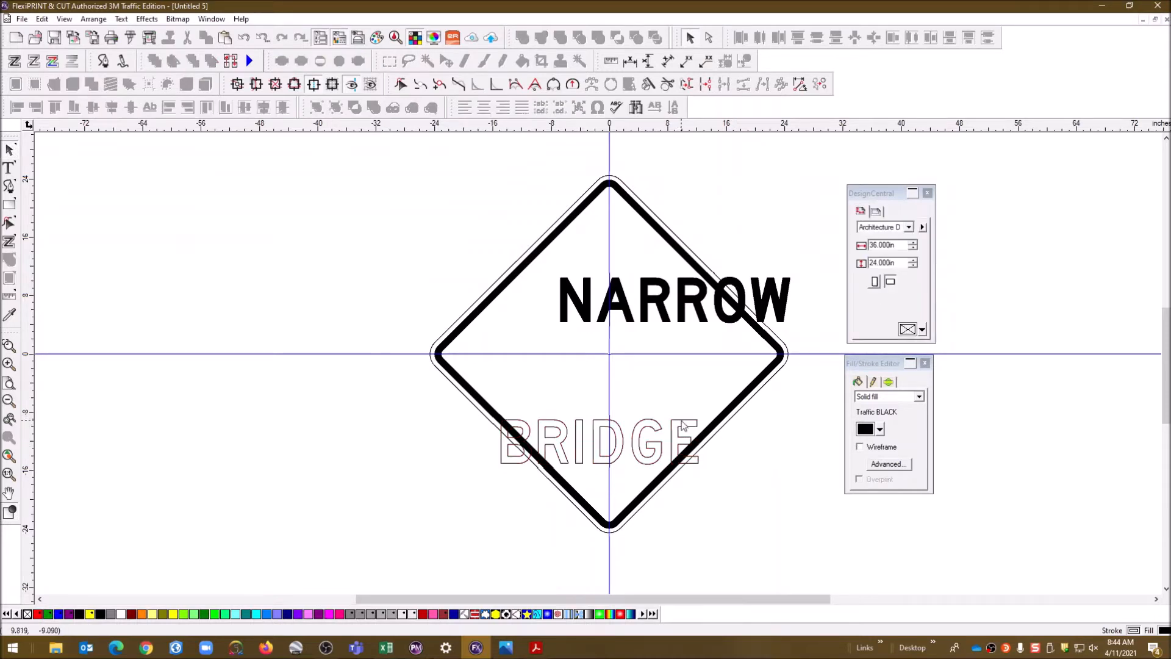
{"action": "left_click", "coordinate": [684, 426]}
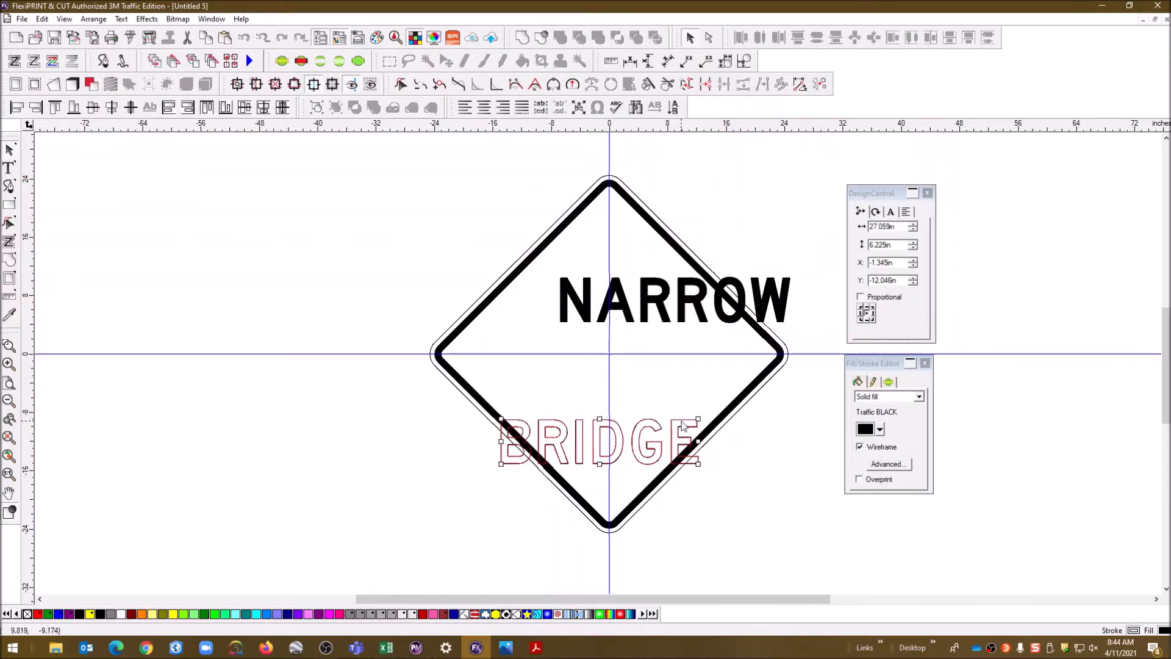
{"action": "left_click", "coordinate": [860, 447]}
{"action": "left_click", "coordinate": [793, 478]}
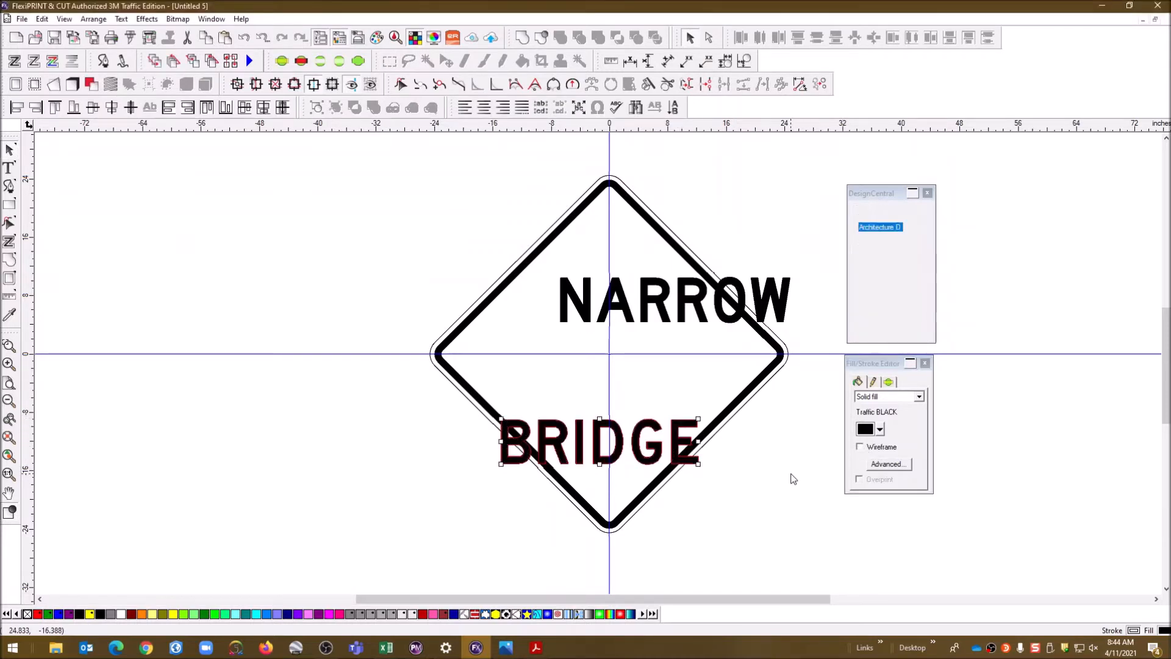
Resize the NARROW text to 31.376 in wide and 6 in high, based on the 36 in row in Narrow Bridge.jpg
{"action": "left_click", "coordinate": [665, 292]}
{"action": "left_click", "coordinate": [773, 214]}
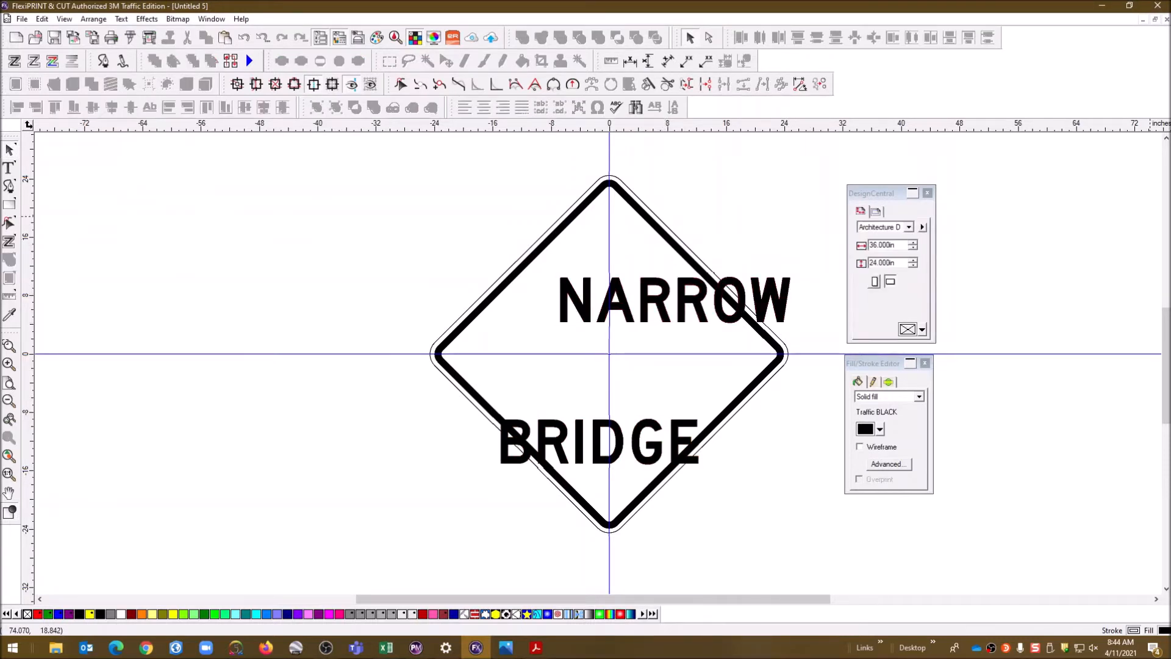
{"action": "left_click", "coordinate": [618, 295]}
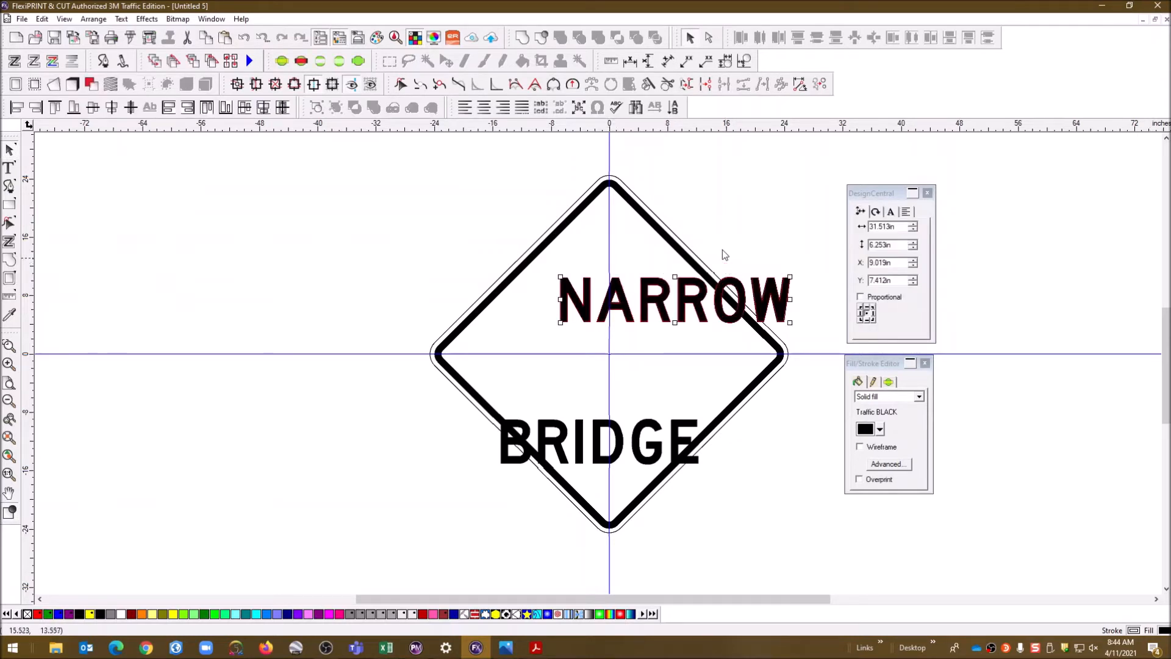
{"action": "left_click_drag", "start_coordinate": [1170, 94], "coordinate": [285, 94]}
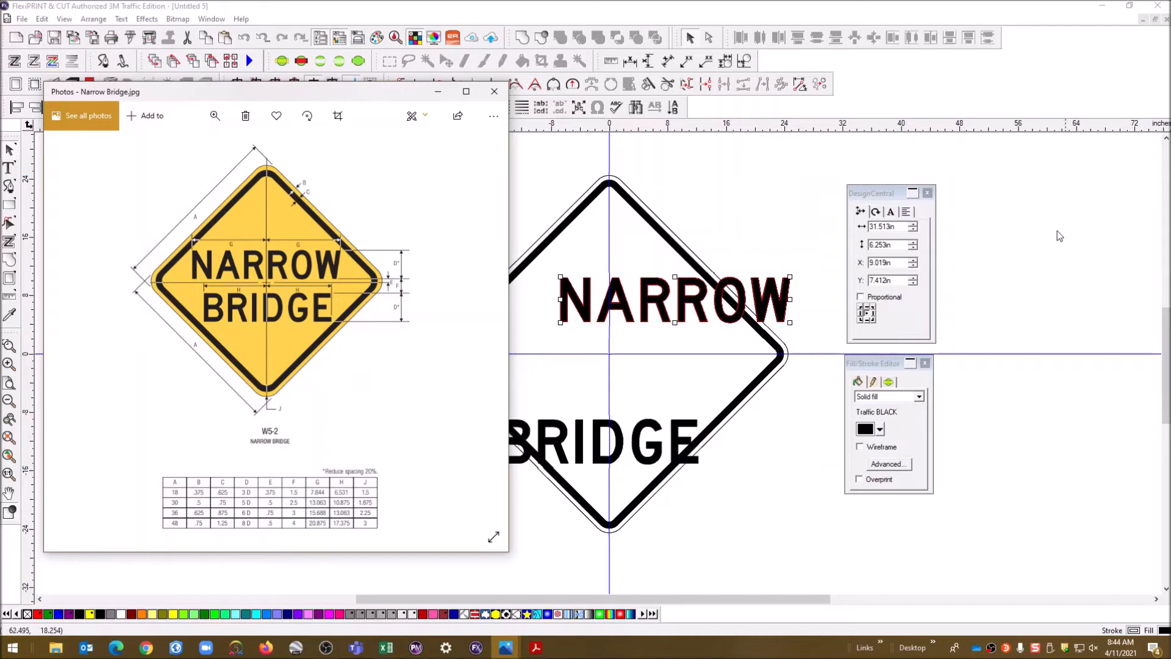
{"action": "left_click", "coordinate": [768, 247]}
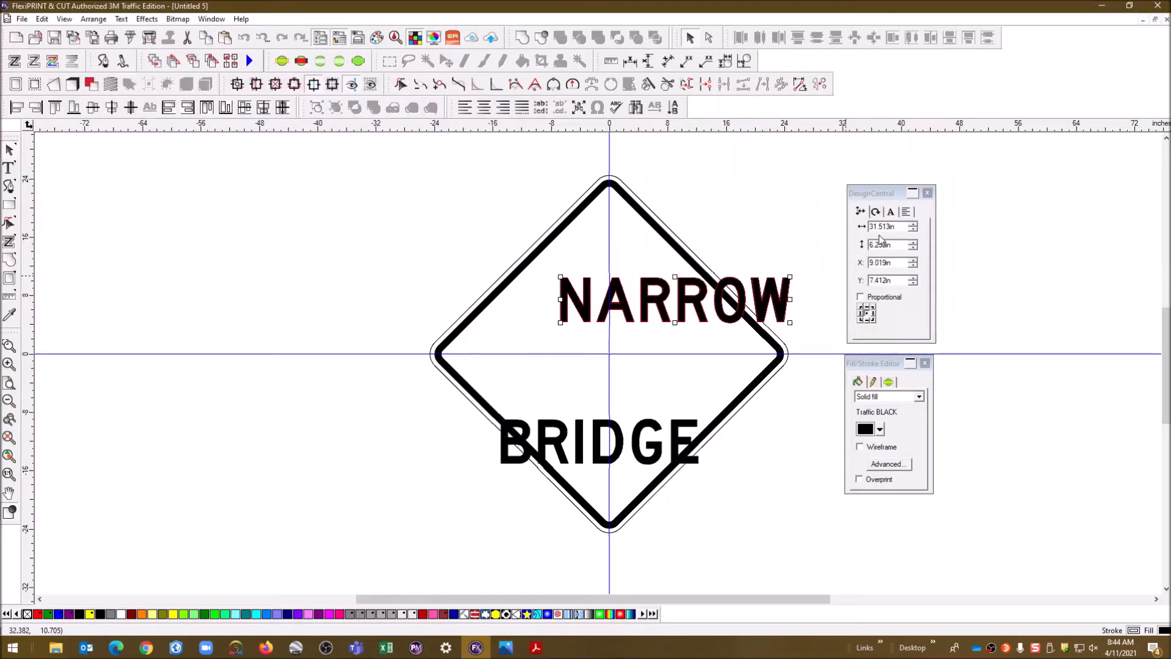
{"action": "left_click", "coordinate": [894, 227]}
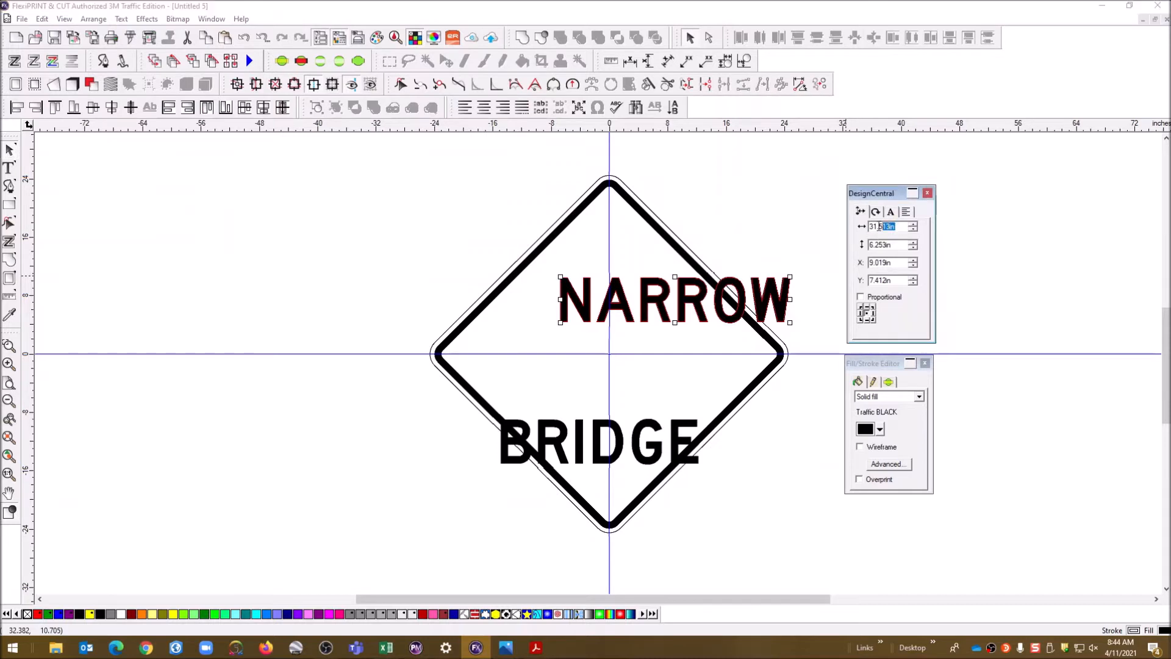
{"action": "type", "text": "31.376"}
{"action": "double_click", "coordinate": [896, 245]}
{"action": "type", "text": "6"}
{"action": "key", "text": "Return"}
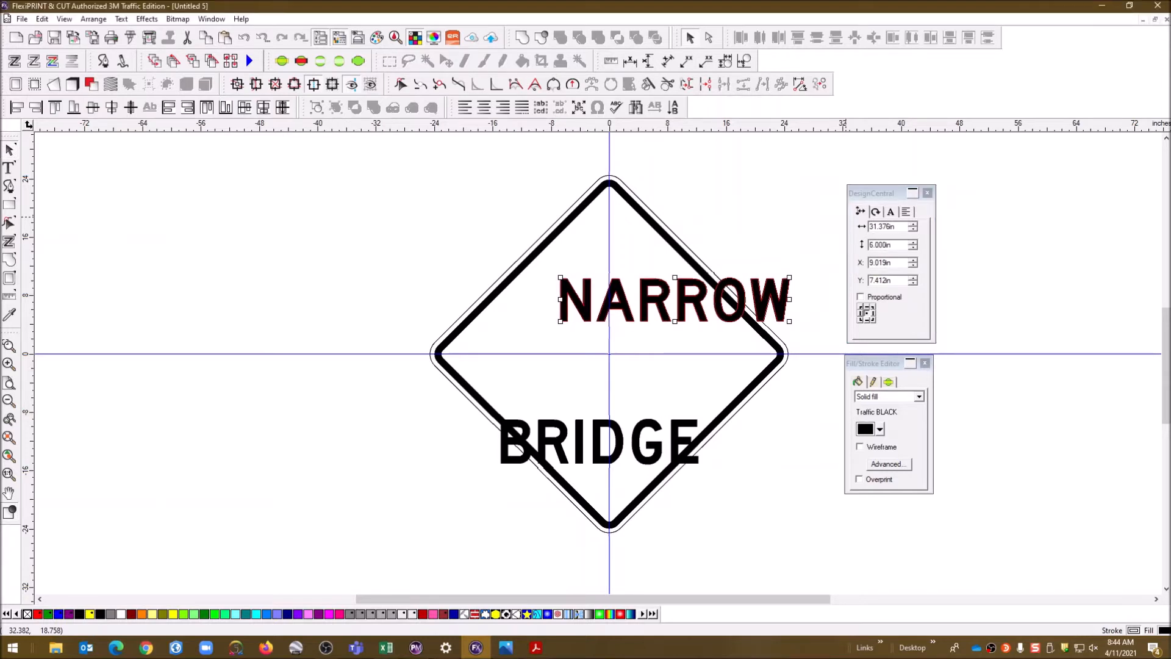
{"action": "left_click", "coordinate": [787, 243]}
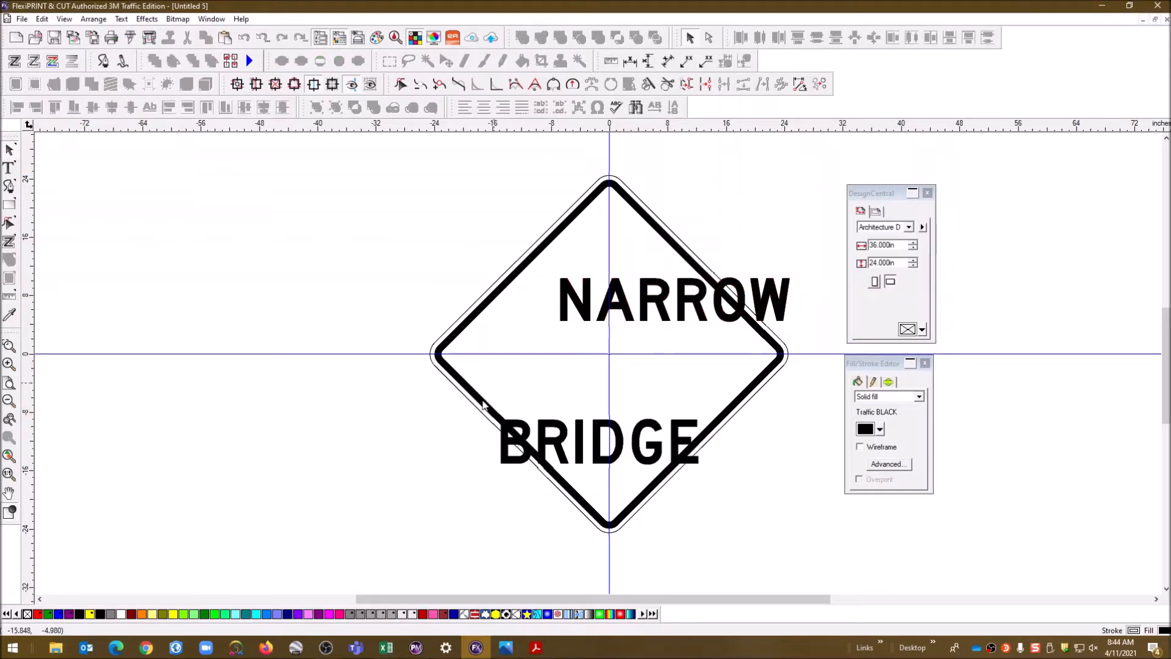
Resize the BRIDGE text to 26.126 in wide and 6 in high, based on the 36 in row in Narrow Bridge.jpg
{"action": "left_click", "coordinate": [559, 430]}
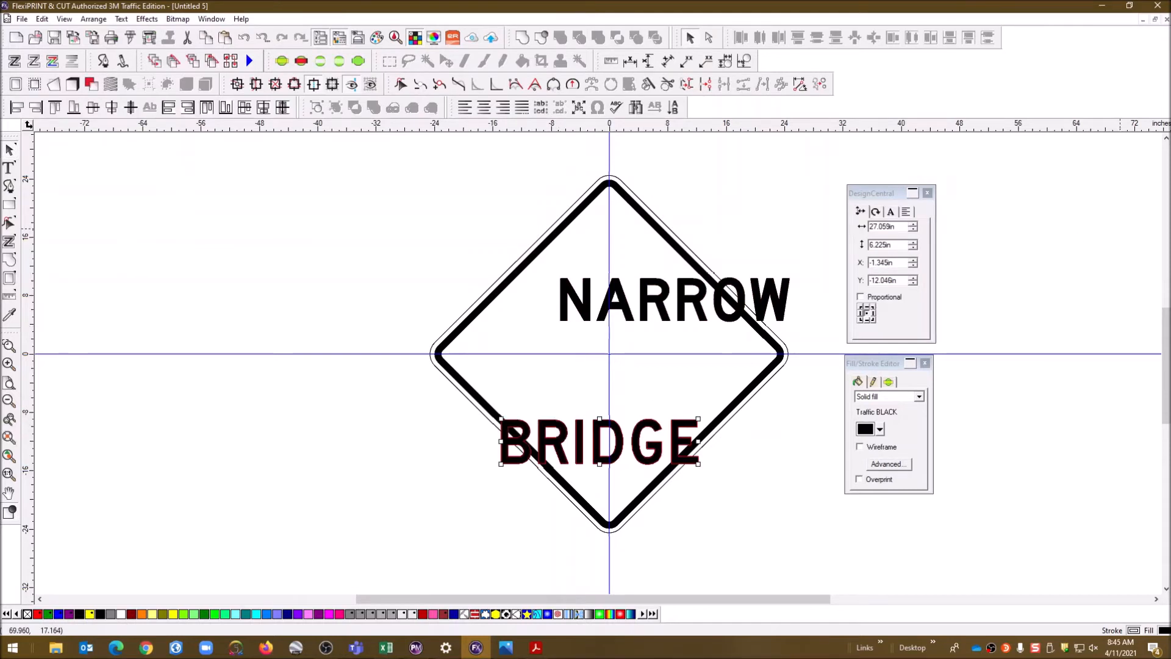
{"action": "key", "text": "alt+Tab"}
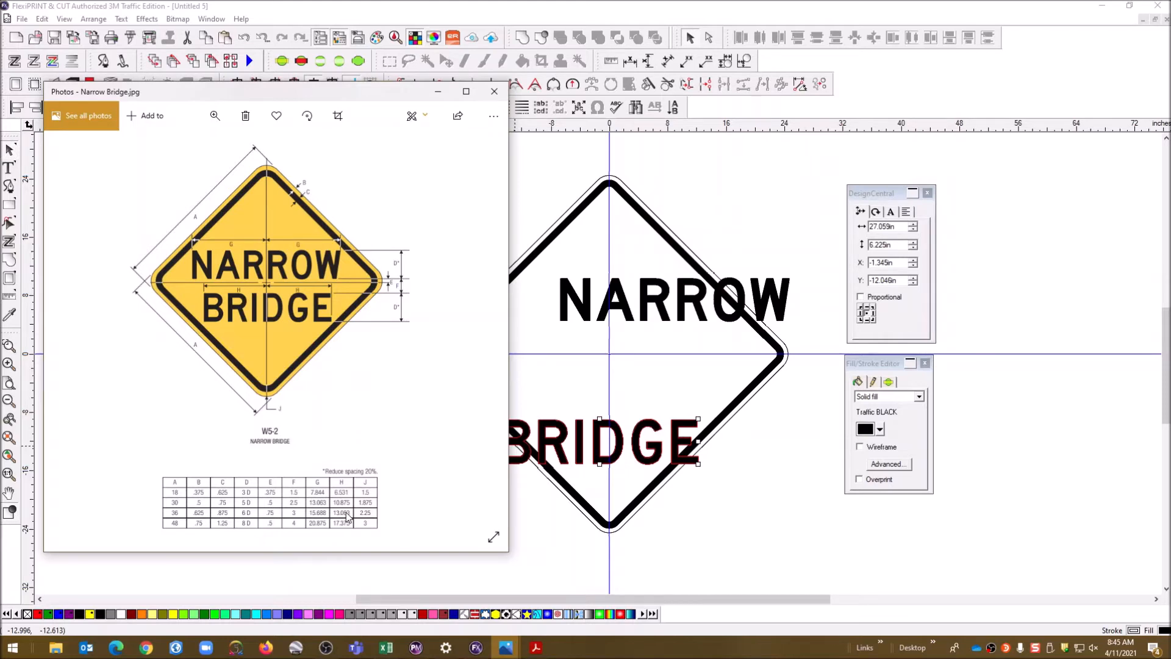
{"action": "left_click_drag", "start_coordinate": [361, 97], "coordinate": [1170, 170]}
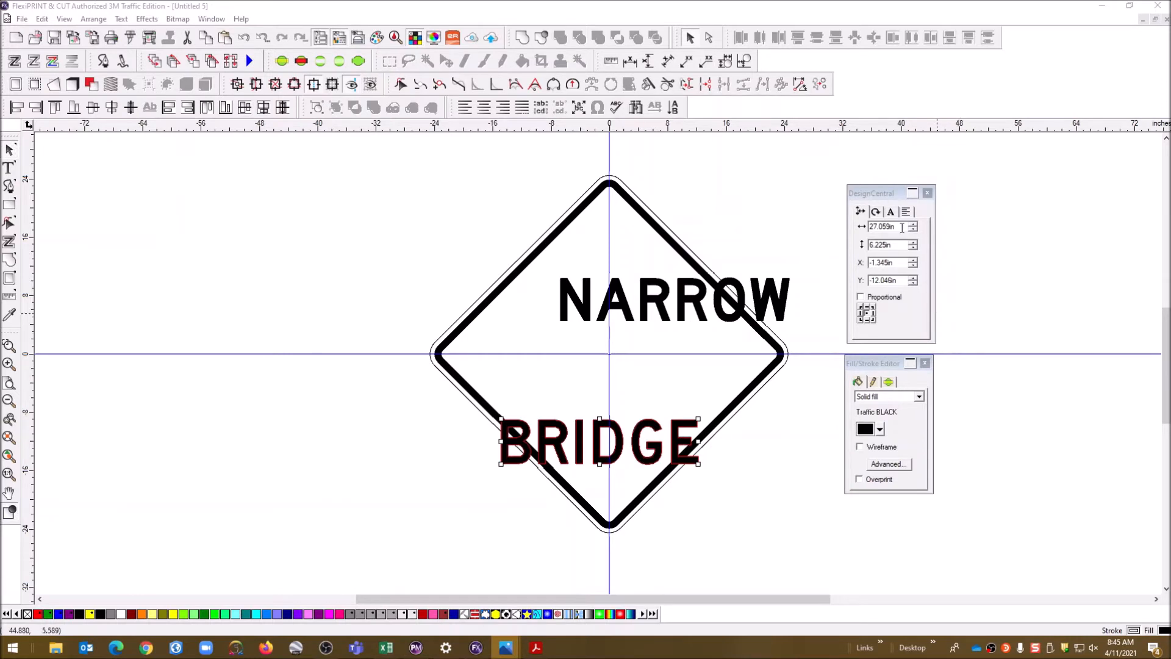
{"action": "left_click", "coordinate": [662, 392]}
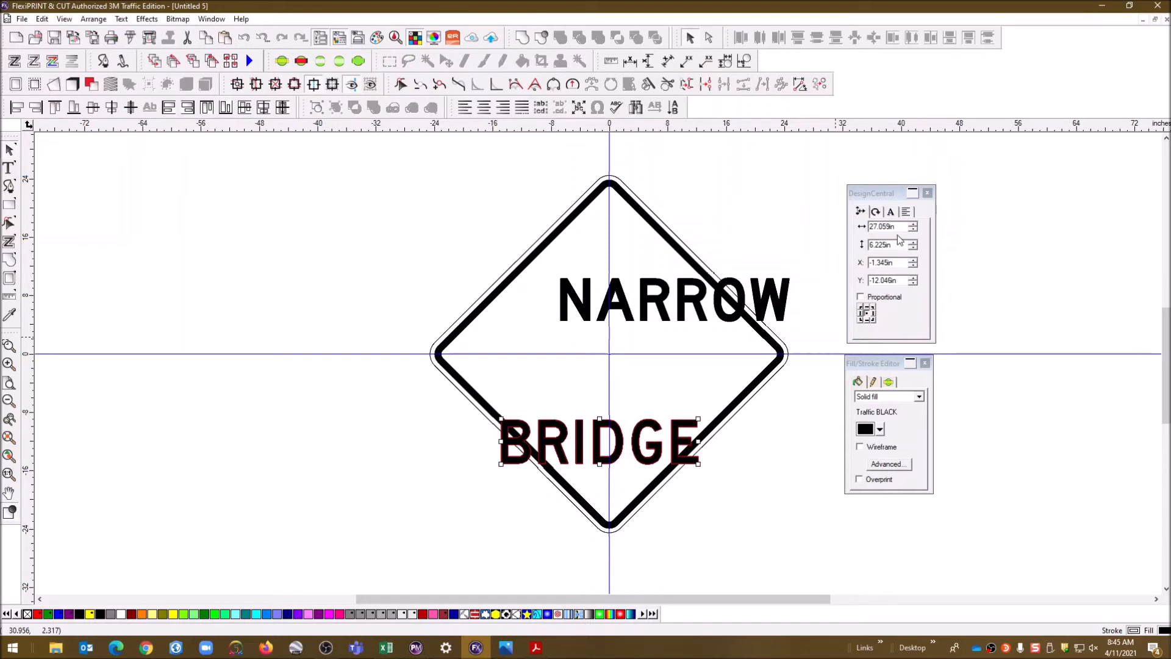
{"action": "left_click", "coordinate": [902, 226]}
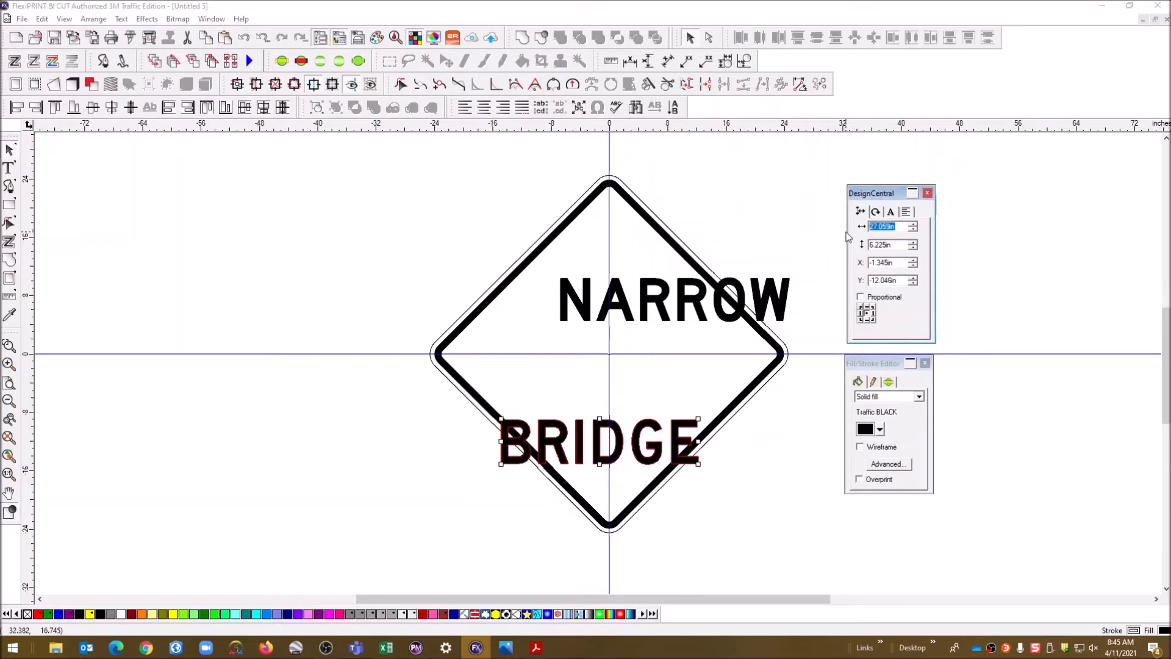
{"action": "type", "text": "26.126"}
{"action": "key", "text": "Tab"}
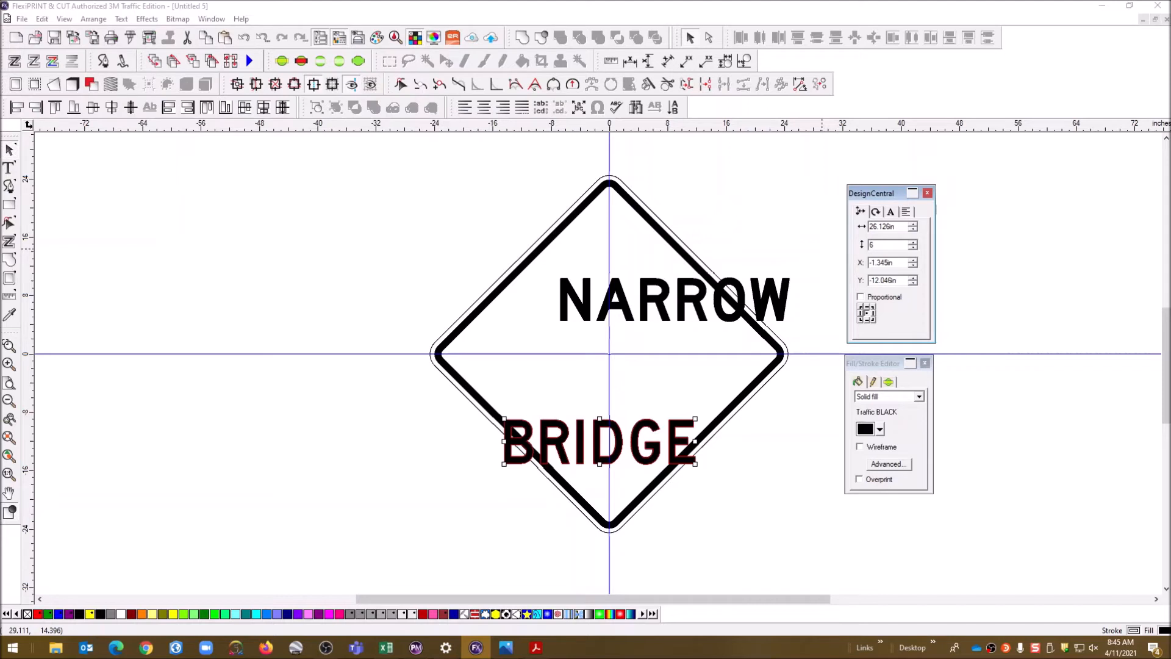
{"action": "key", "text": "Return"}
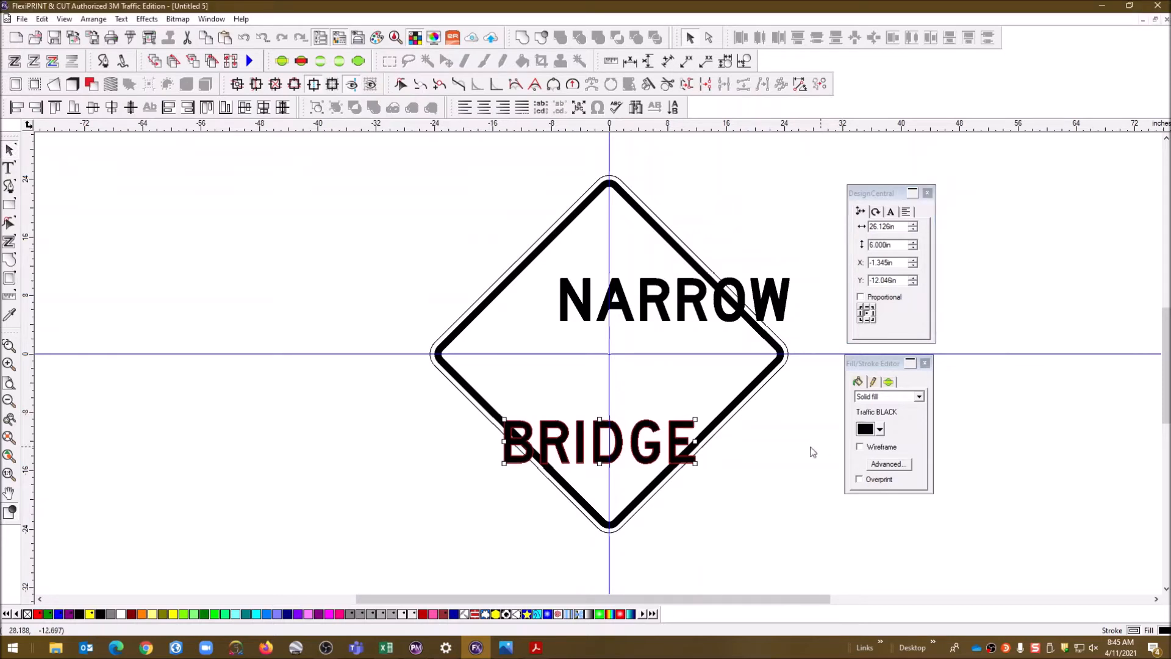
{"action": "left_click", "coordinate": [785, 444]}
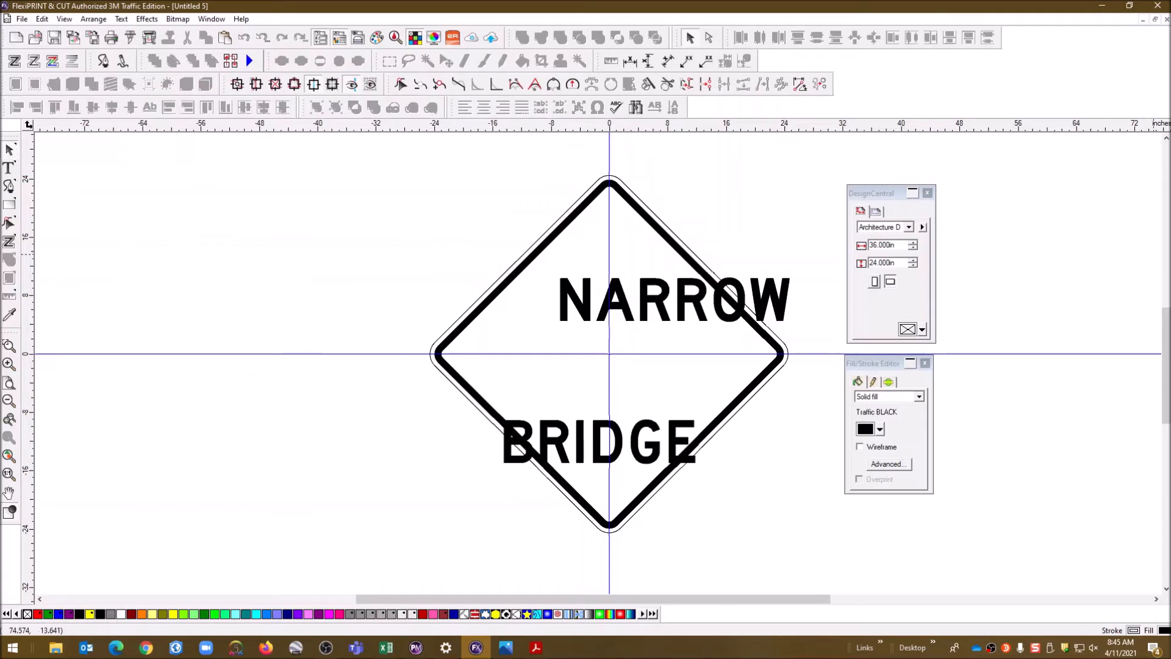
Nudge the NARROW text horizontally until it is roughly centred on the diamond's vertical guide, at X about -0.12 in
{"action": "left_click", "coordinate": [680, 292]}
{"action": "key", "text": "Left"}
{"action": "key", "text": "Left"}
{"action": "key", "text": "Left"}
{"action": "key", "text": "Left"}
{"action": "key", "text": "Left"}
{"action": "key", "text": "Left"}
{"action": "key", "text": "Left"}
{"action": "key", "text": "Left"}
{"action": "key", "text": "Left"}
{"action": "key", "text": "Left"}
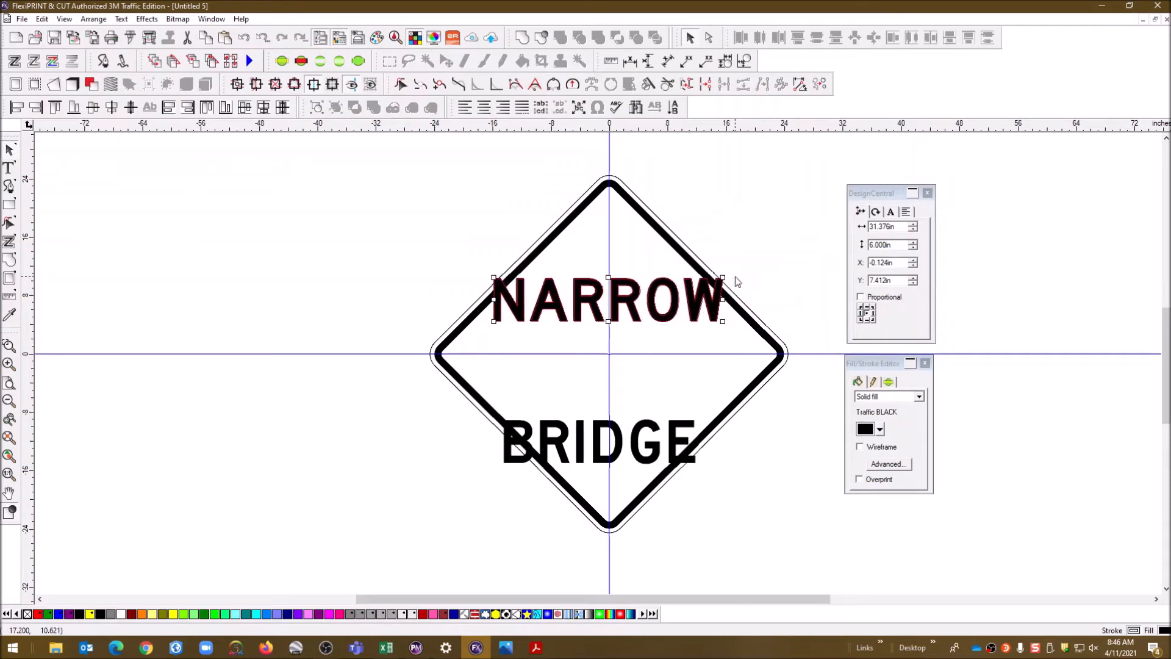
Nudge the BRIDGE text horizontally until it is centred on the diamond's vertical guide
{"action": "left_click", "coordinate": [677, 421]}
{"action": "key", "text": "Right"}
{"action": "key", "text": "Right"}
{"action": "key", "text": "Right"}
{"action": "key", "text": "Right"}
{"action": "key", "text": "Right"}
{"action": "key", "text": "Right"}
{"action": "key", "text": "Right"}
{"action": "key", "text": "Right"}
{"action": "key", "text": "Right"}
{"action": "key", "text": "Right"}
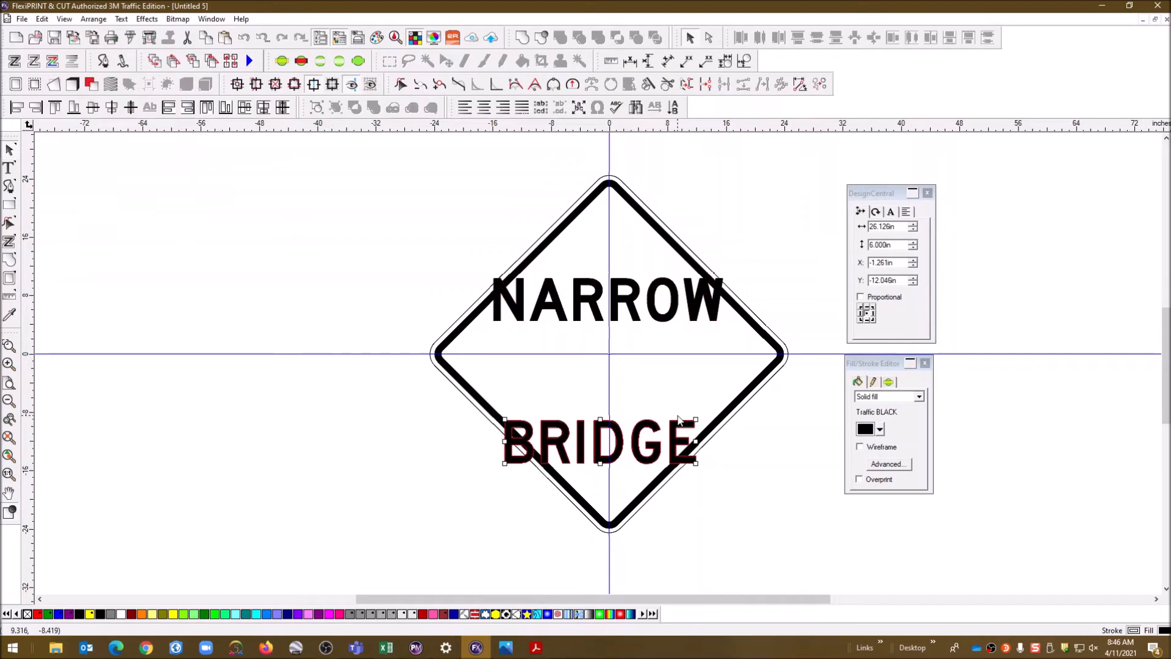
{"action": "key", "text": "Right"}
{"action": "key", "text": "Right"}
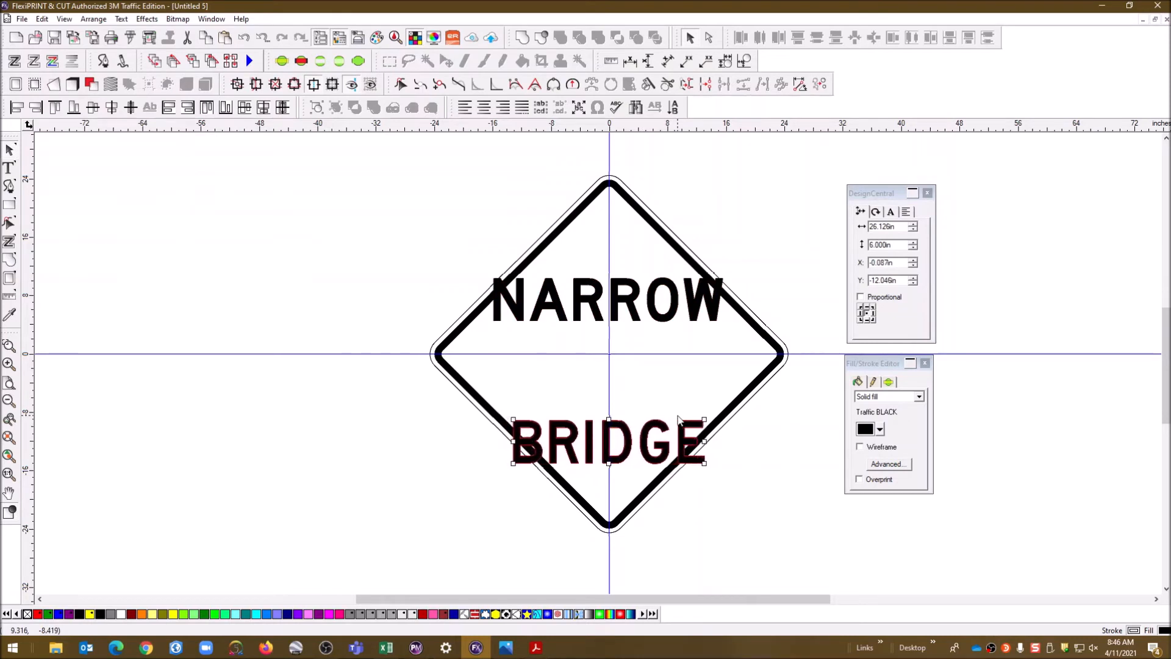
Nudge the BRIDGE text up towards the diamond's horizontal centreline, to Y about -7.1 in
{"action": "key", "text": "Up"}
{"action": "key", "text": "Up"}
{"action": "key", "text": "Up"}
{"action": "key", "text": "Up"}
{"action": "key", "text": "Up"}
{"action": "key", "text": "Up"}
{"action": "key", "text": "Up"}
{"action": "key", "text": "Up"}
{"action": "key", "text": "Up"}
{"action": "key", "text": "Up"}
{"action": "key", "text": "Up"}
{"action": "key", "text": "Up"}
{"action": "key", "text": "Up"}
{"action": "key", "text": "Up"}
{"action": "key", "text": "Up"}
{"action": "key", "text": "Up"}
{"action": "key", "text": "Up"}
{"action": "key", "text": "Up"}
{"action": "key", "text": "Up"}
{"action": "key", "text": "Up"}
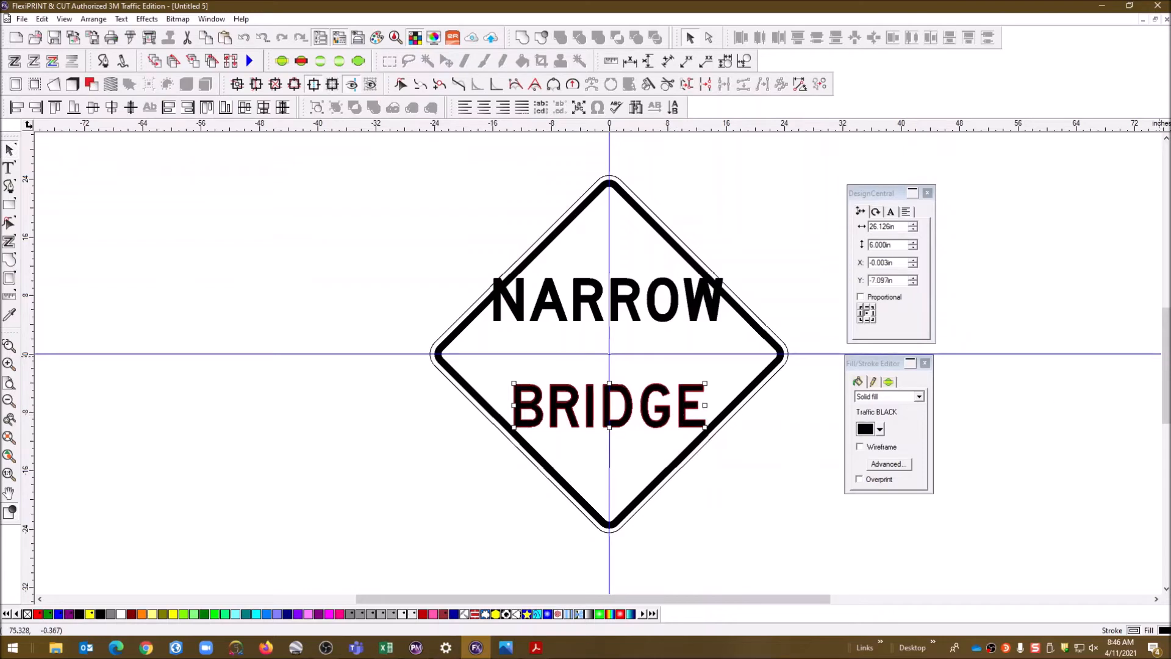
Consult the spacing specification in Narrow Bridge.jpg, then place a horizontal guide about 0.75 in above the diamond's horizontal centreline
{"action": "left_click_drag", "start_coordinate": [1170, 113], "coordinate": [272, 105]}
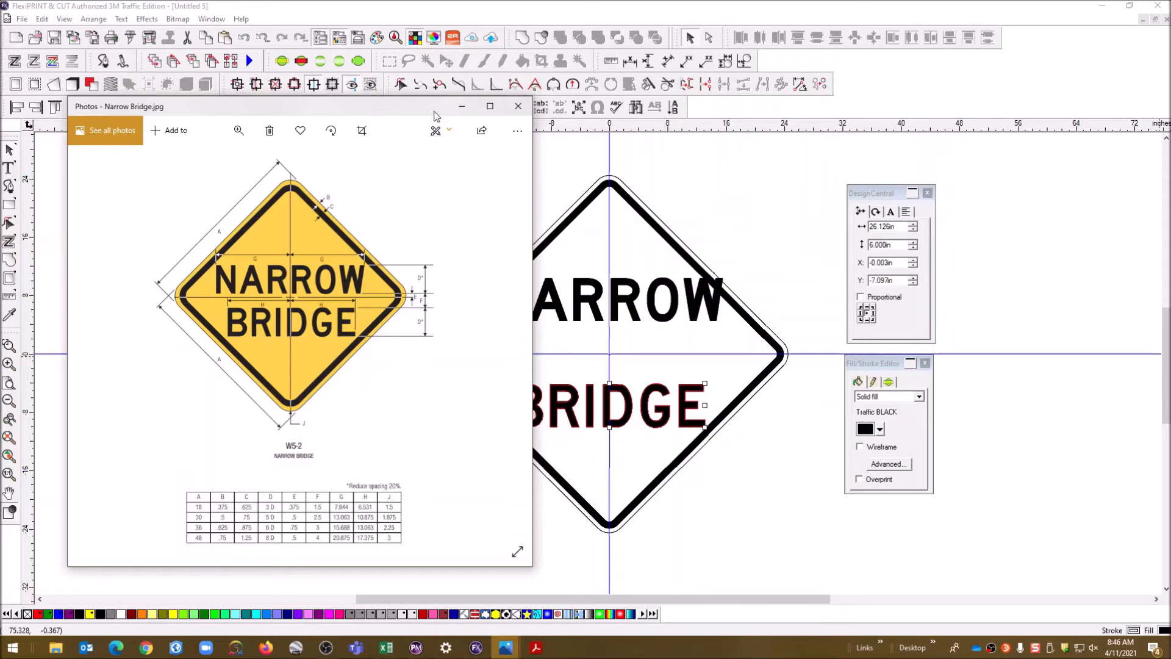
{"action": "left_click_drag", "start_coordinate": [463, 123], "coordinate": [648, 177]}
{"action": "left_click", "coordinate": [646, 161]}
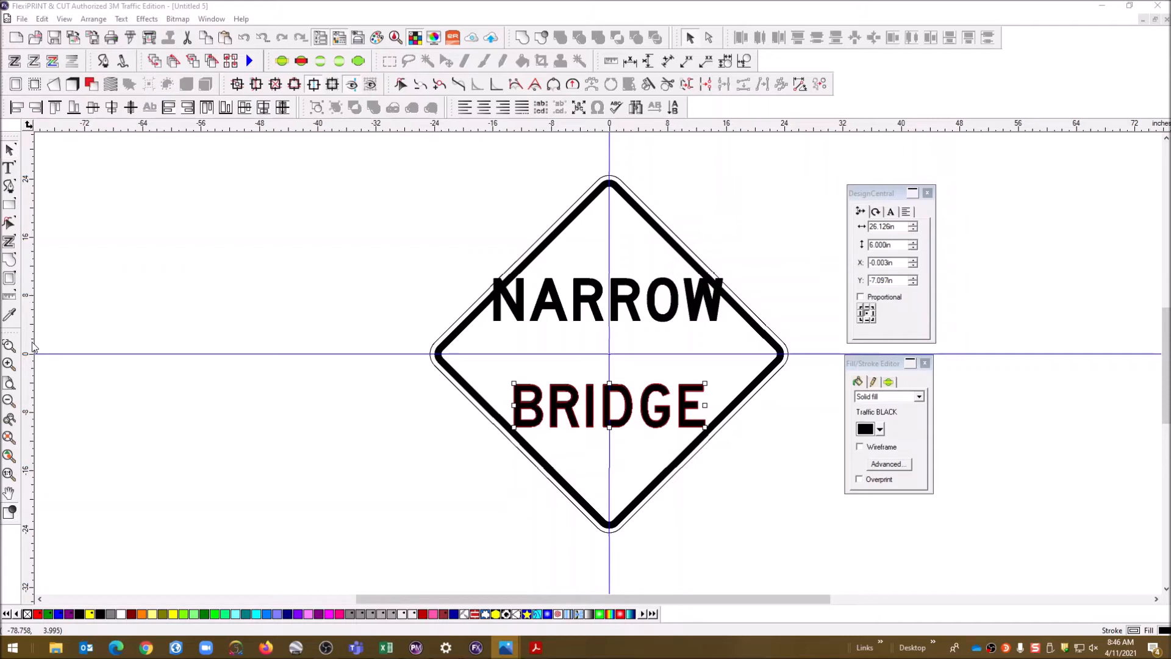
{"action": "left_click", "coordinate": [9, 364]}
{"action": "left_click", "coordinate": [10, 364]}
{"action": "left_click", "coordinate": [9, 364]}
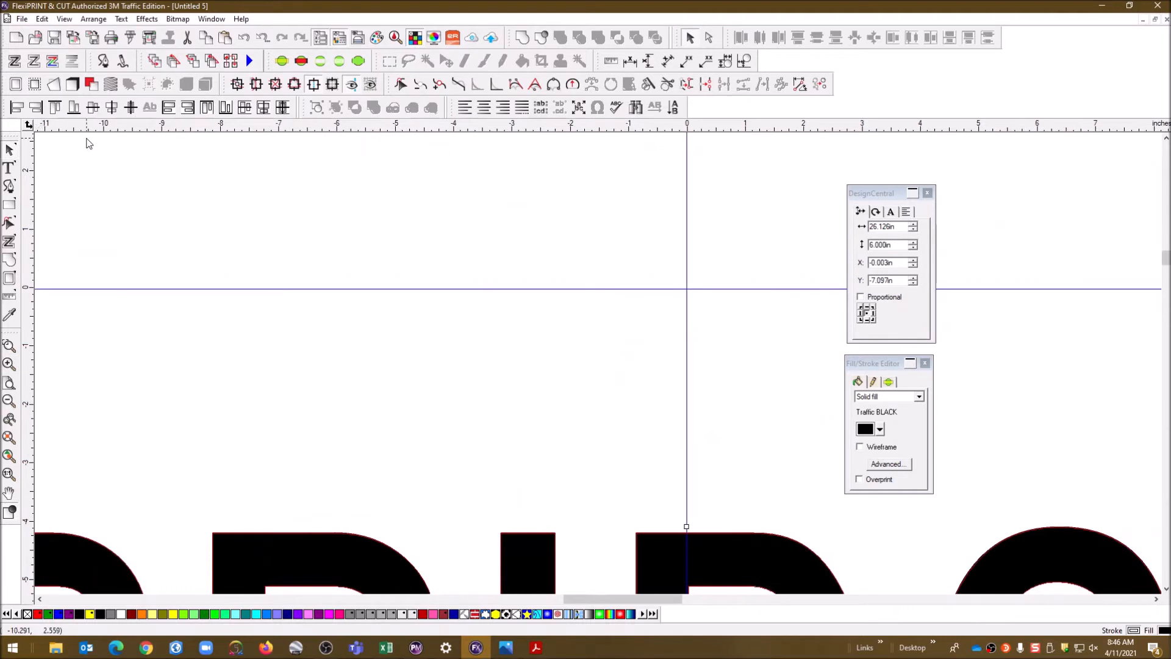
{"action": "left_click_drag", "start_coordinate": [90, 130], "coordinate": [87, 248]}
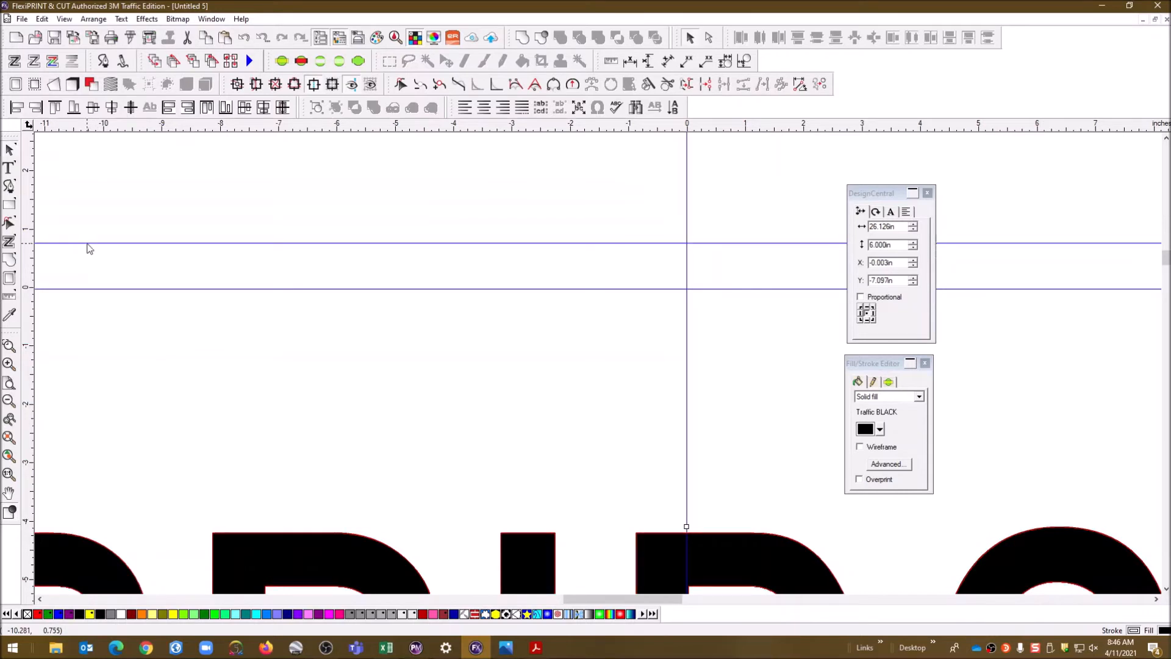
{"action": "left_click", "coordinate": [9, 401]}
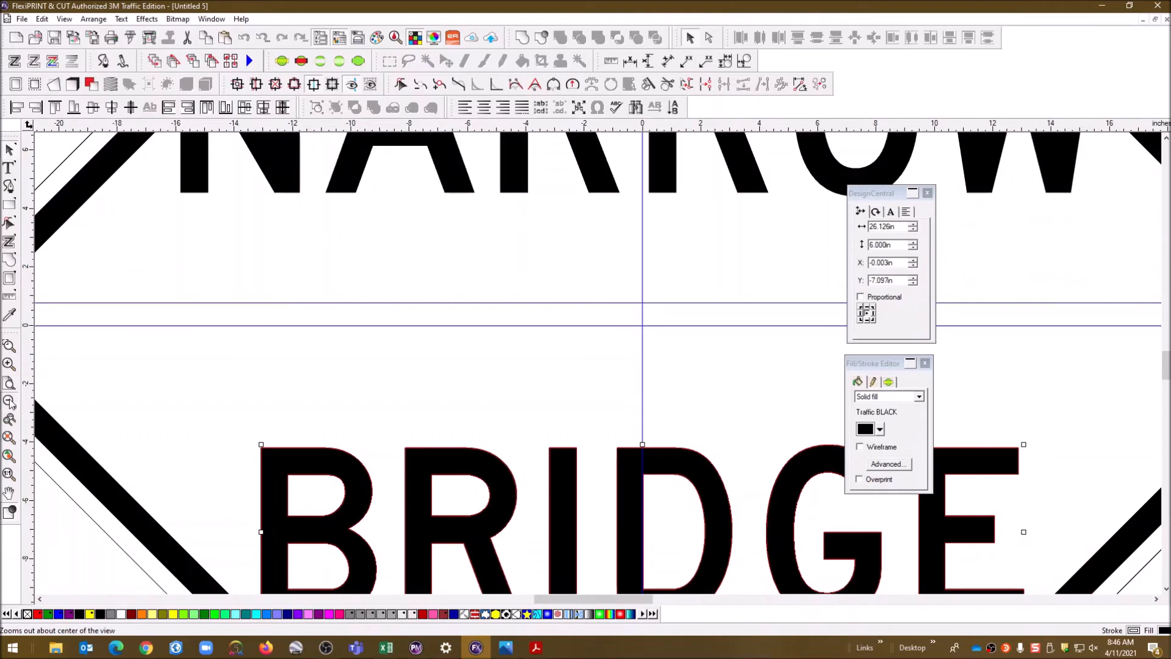
{"action": "left_click", "coordinate": [9, 401]}
{"action": "left_click", "coordinate": [9, 402]}
{"action": "left_click", "coordinate": [390, 331]}
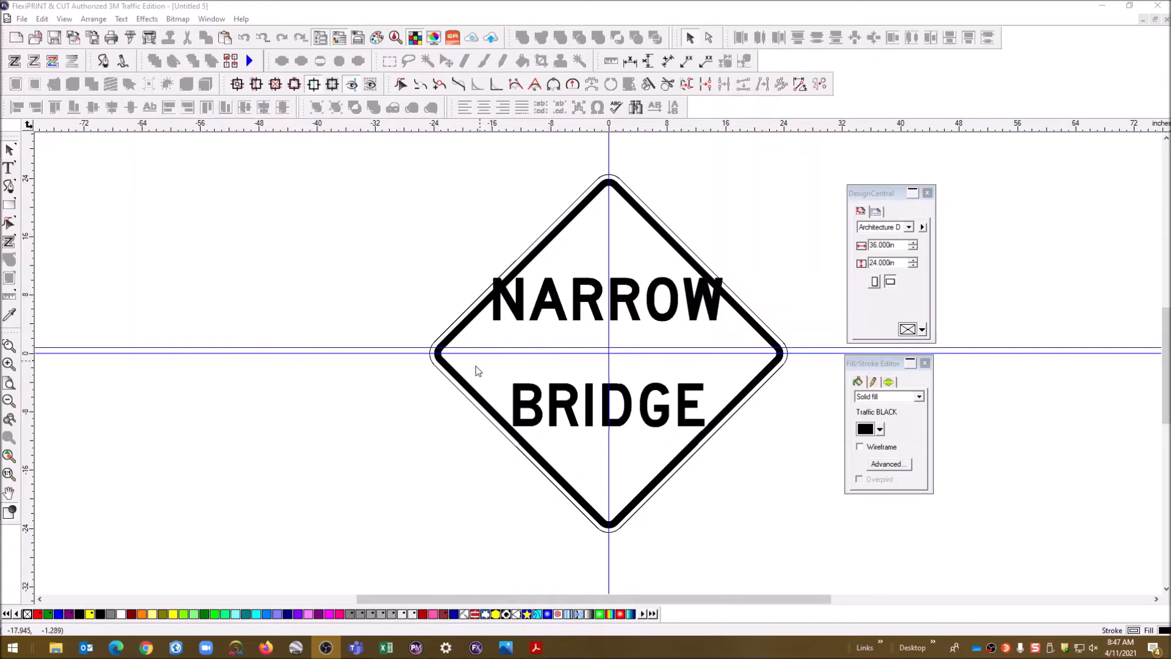
Align the bottom of the NARROW text to the new horizontal guide above the centreline
{"action": "left_click", "coordinate": [529, 351]}
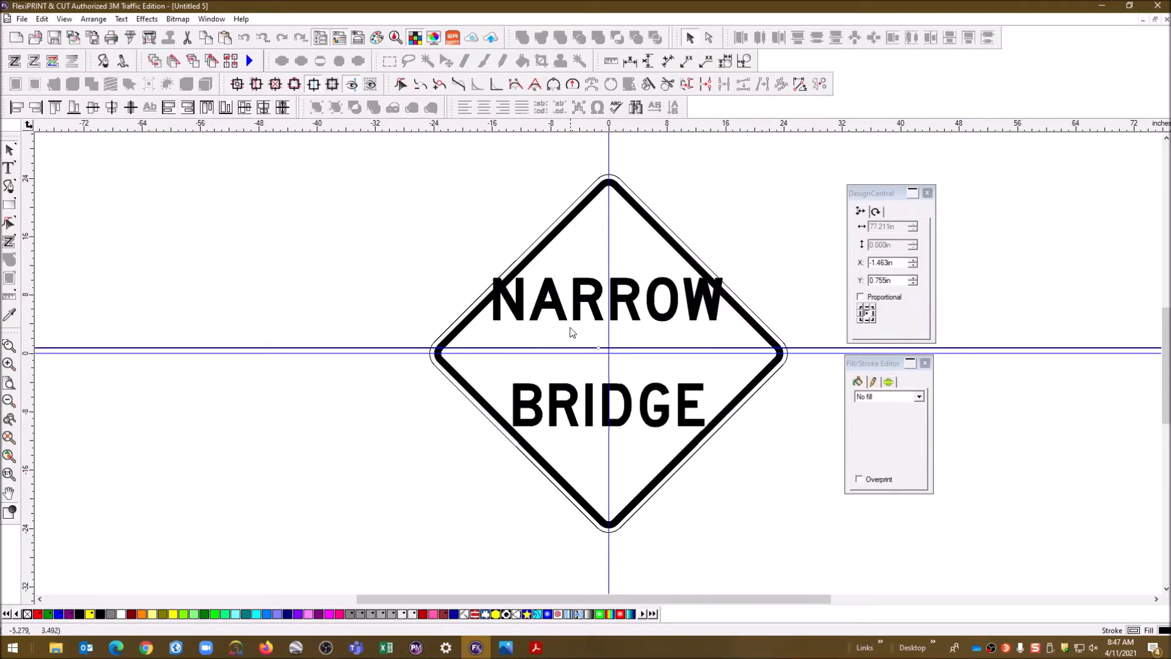
{"action": "left_click", "coordinate": [560, 314]}
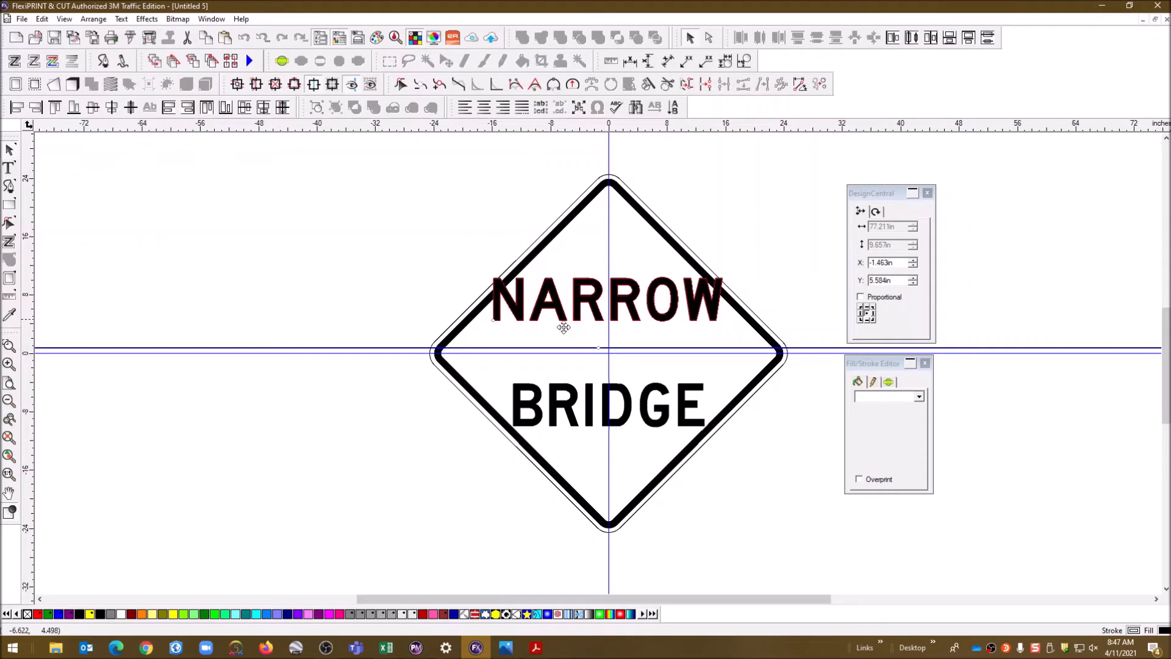
{"action": "left_click", "coordinate": [73, 108]}
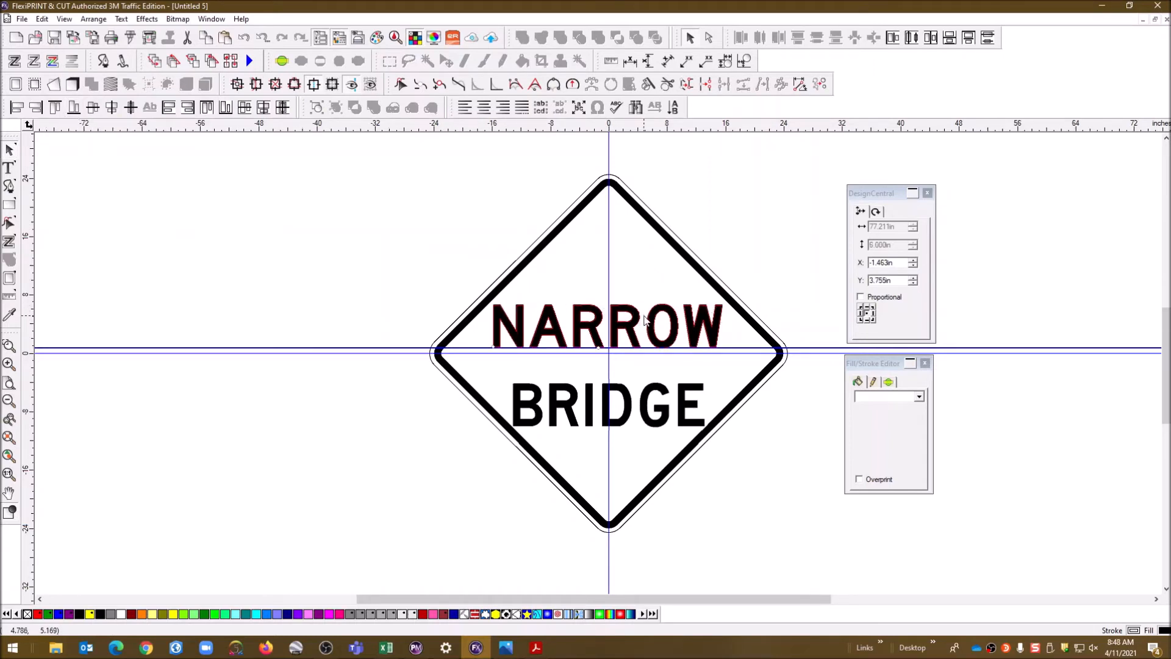
{"action": "left_click", "coordinate": [726, 291]}
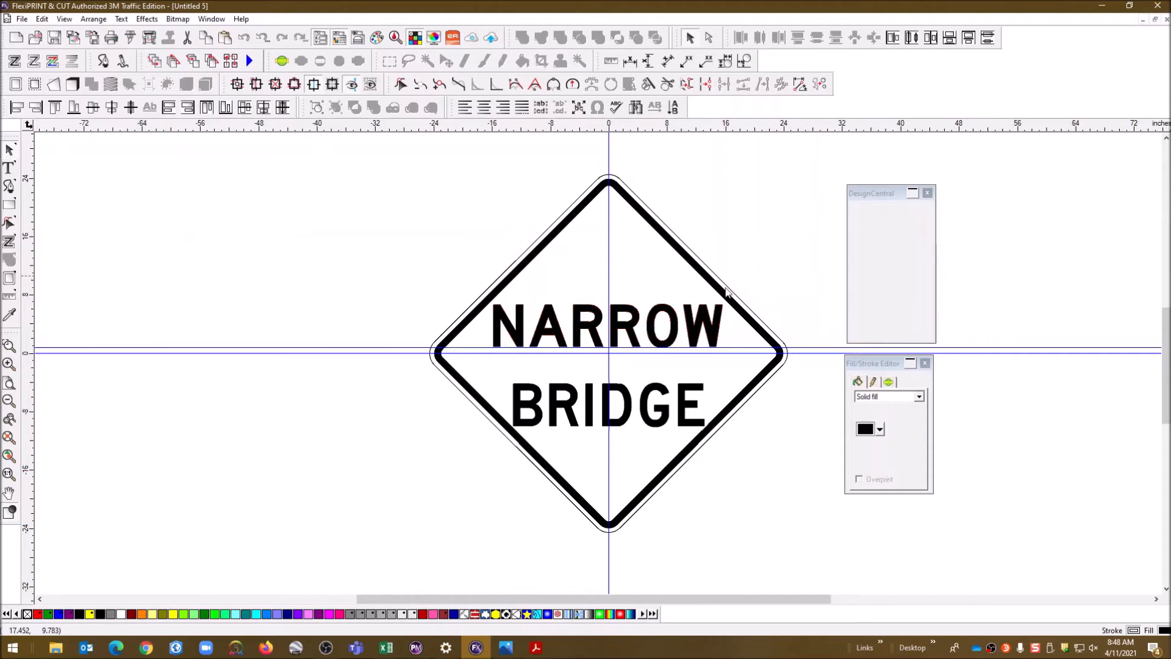
Nudge the NARROW text closer to the vertical centre guide, to X about -0.04 in
{"action": "left_click", "coordinate": [667, 312]}
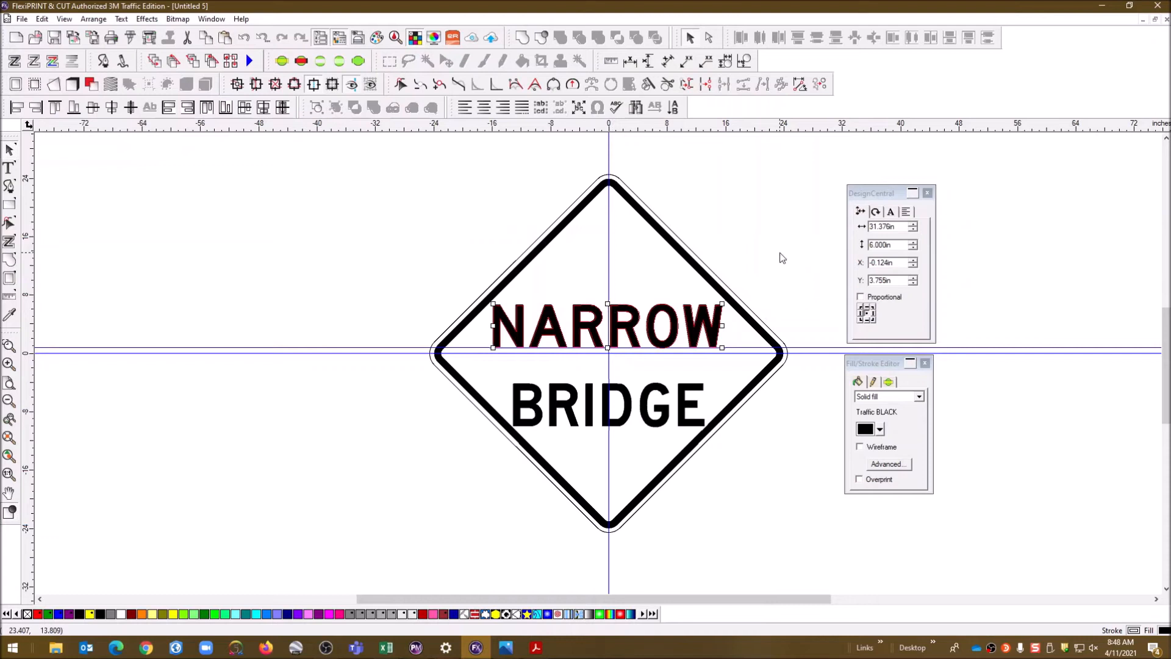
{"action": "key", "text": "Right"}
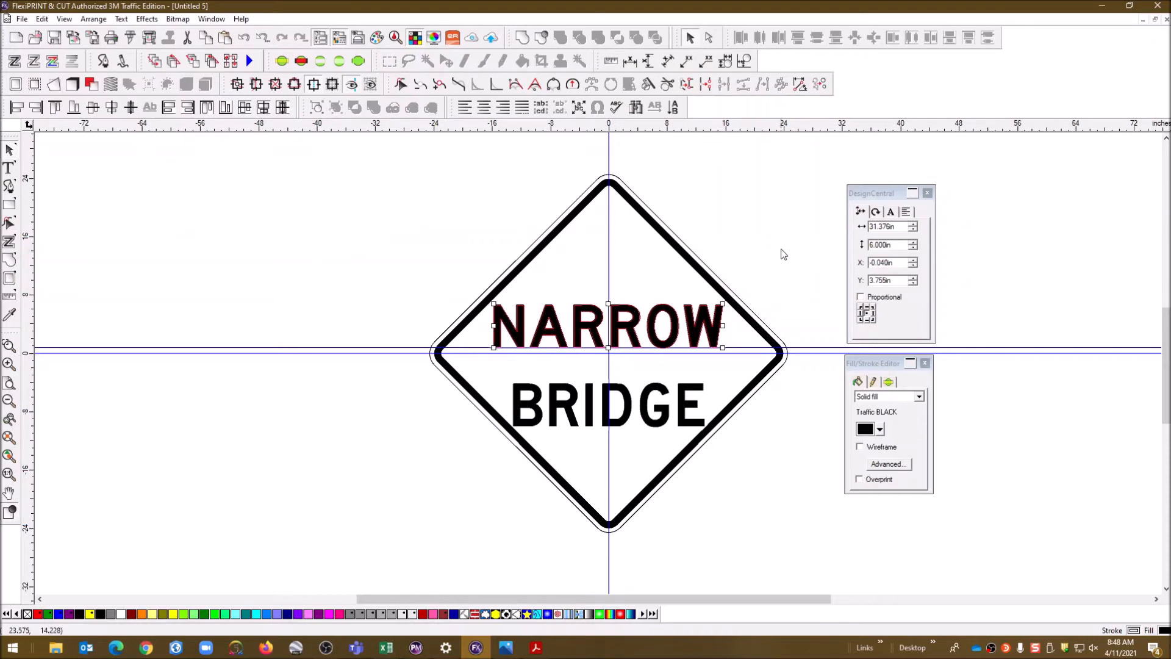
{"action": "left_click", "coordinate": [780, 255]}
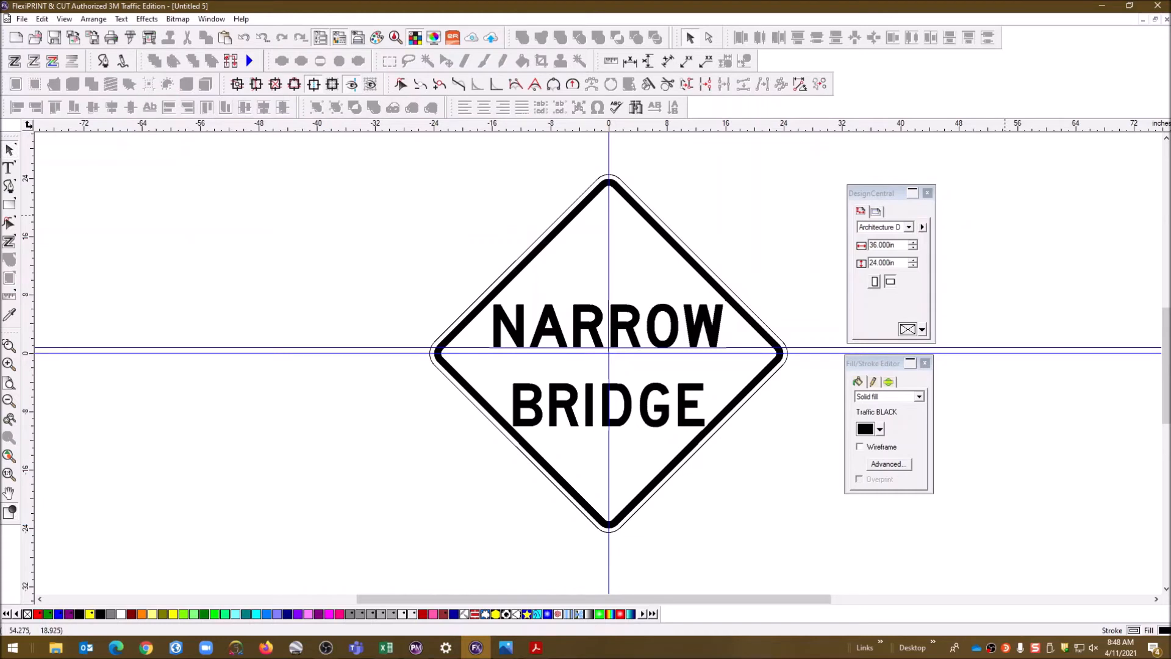
Consult the 36 in row's line spacing in Narrow Bridge.jpg and move the guide under NARROW clear above the diamond, to Y about 26.7 in
{"action": "key", "text": "alt+Tab"}
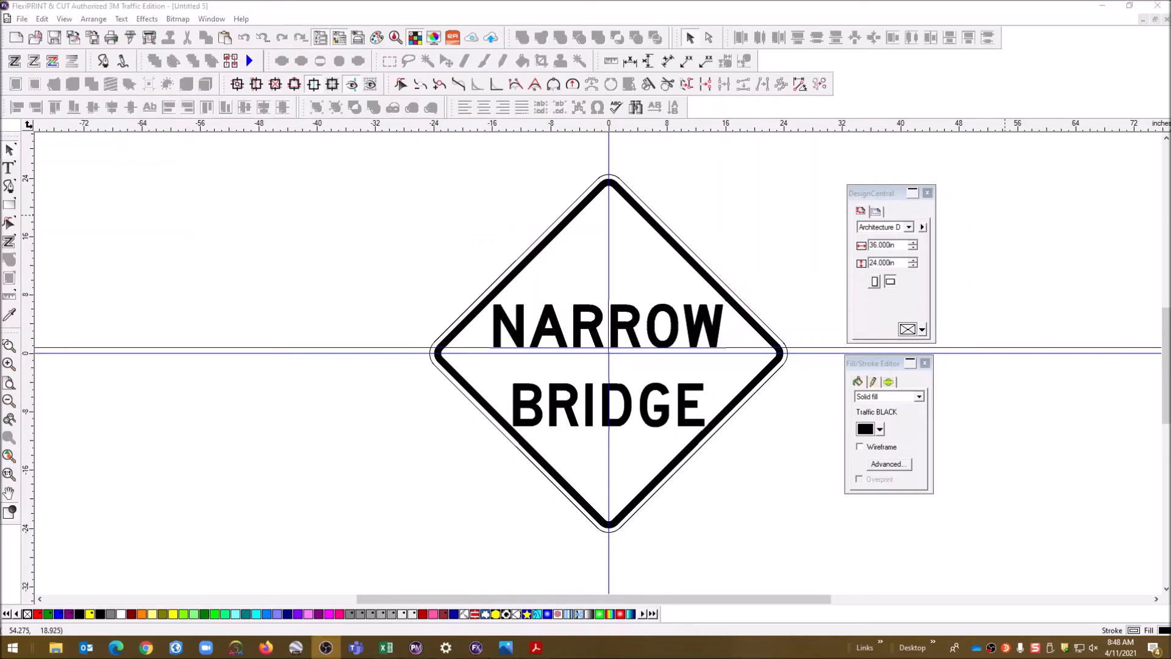
{"action": "key", "text": "alt+Tab"}
{"action": "left_click_drag", "start_coordinate": [771, 39], "coordinate": [611, 80]}
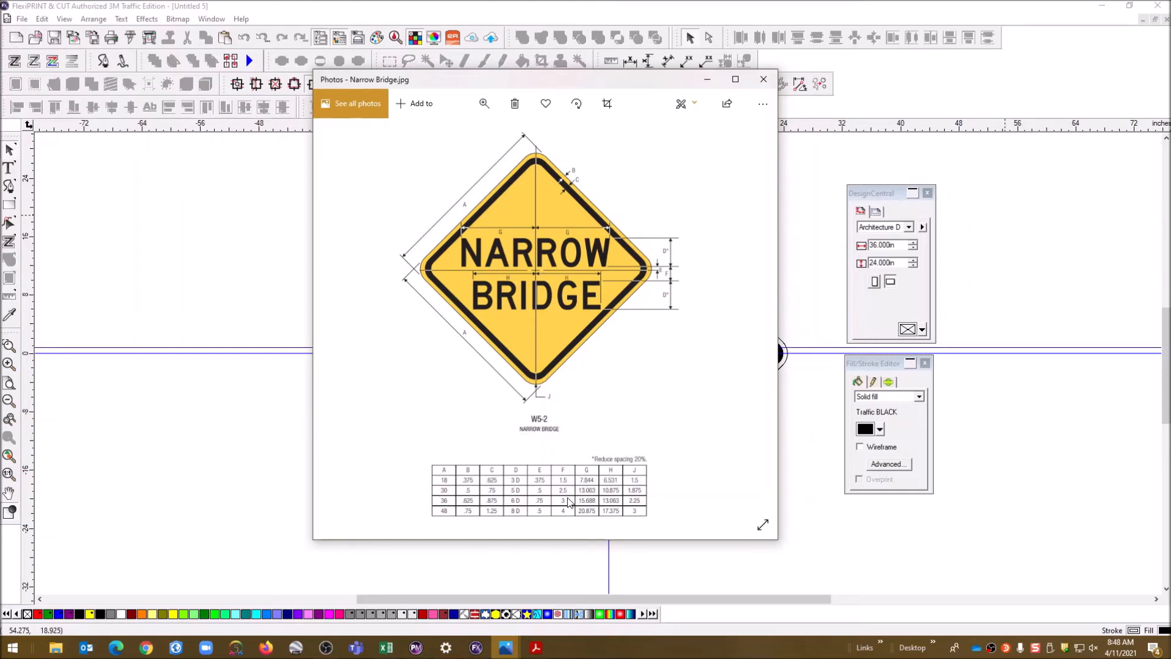
{"action": "mouse_move", "coordinate": [642, 81]}
{"action": "left_mouse_down"}
{"action": "mouse_move", "coordinate": [702, 112]}
{"action": "mouse_move", "coordinate": [1170, 183]}
{"action": "left_mouse_up"}
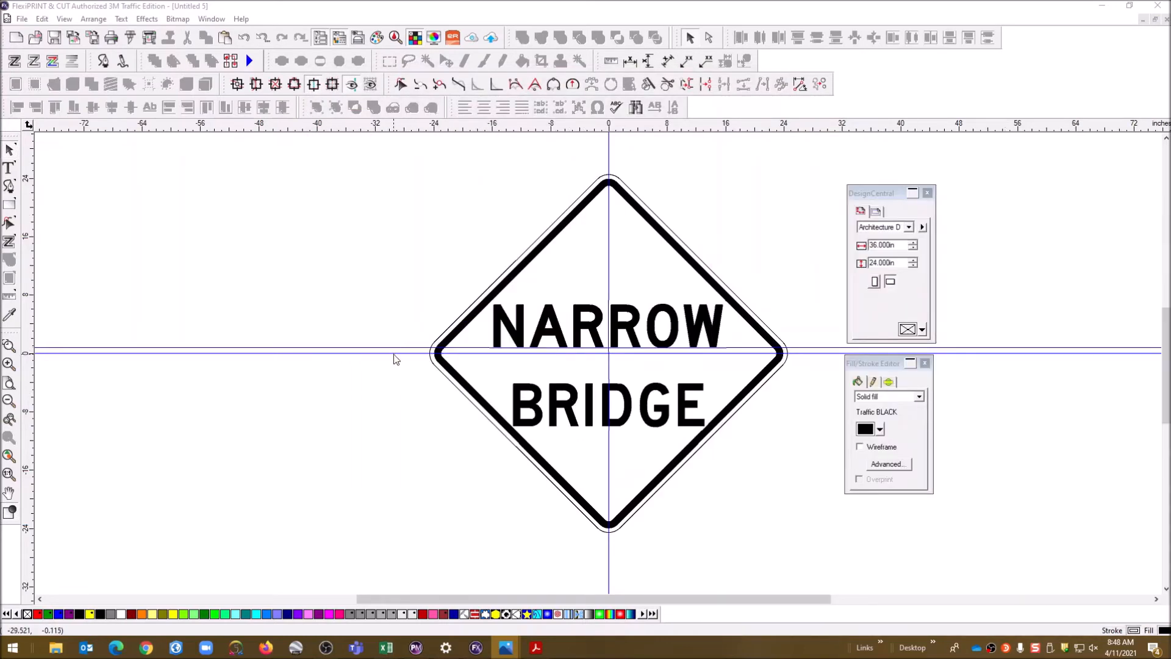
{"action": "left_click_drag", "start_coordinate": [400, 348], "coordinate": [386, 157]}
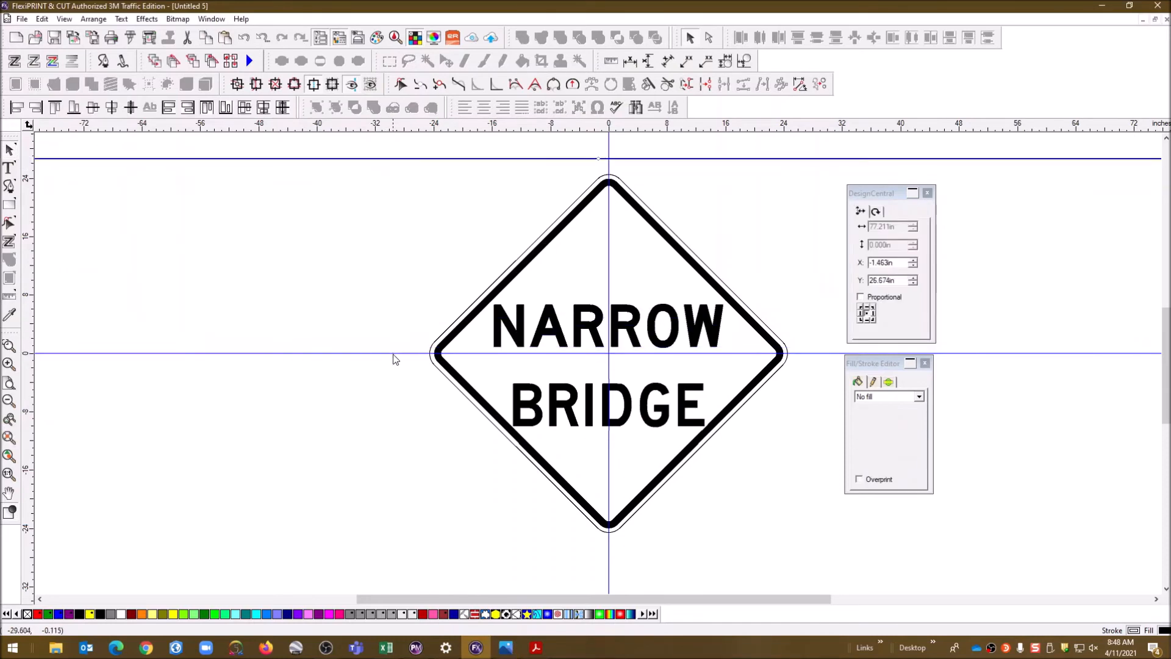
Place a new horizontal guide about 3 in below the diamond's horizontal centreline
{"action": "left_click_drag", "start_coordinate": [220, 129], "coordinate": [205, 362]}
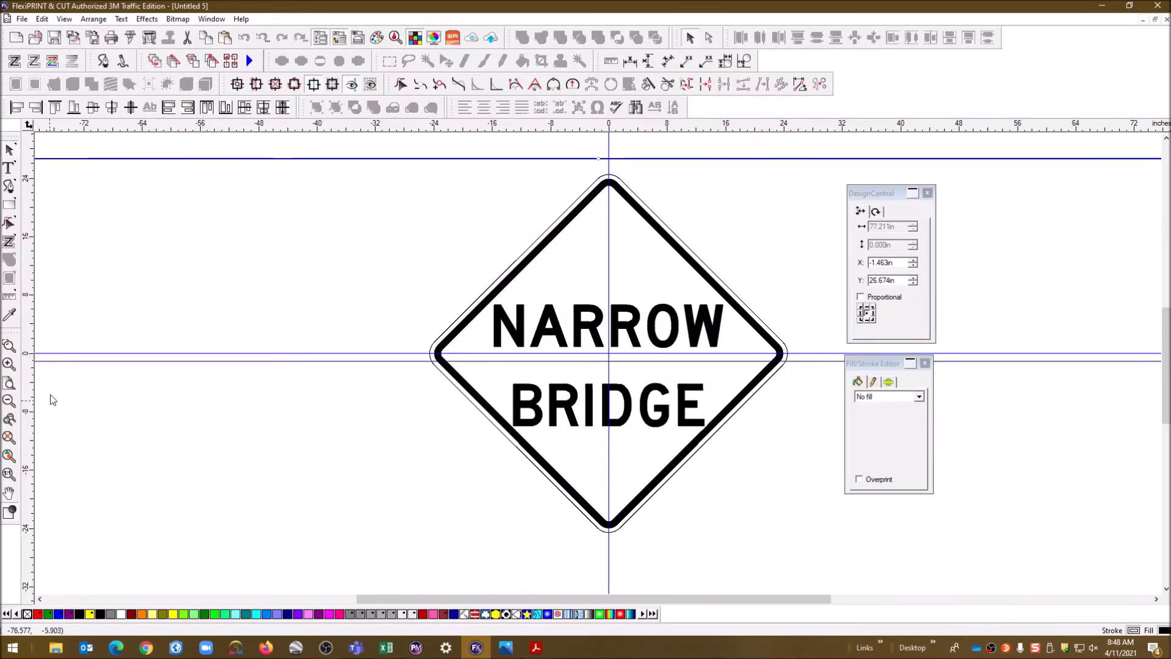
{"action": "left_click", "coordinate": [10, 364]}
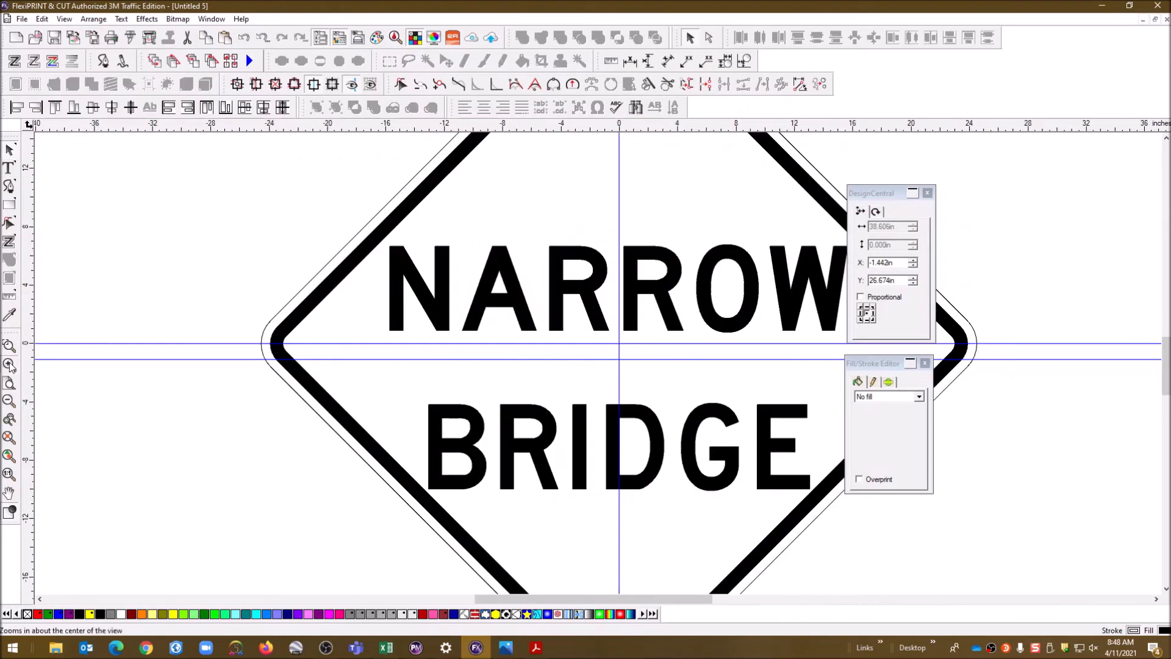
{"action": "left_click", "coordinate": [9, 364]}
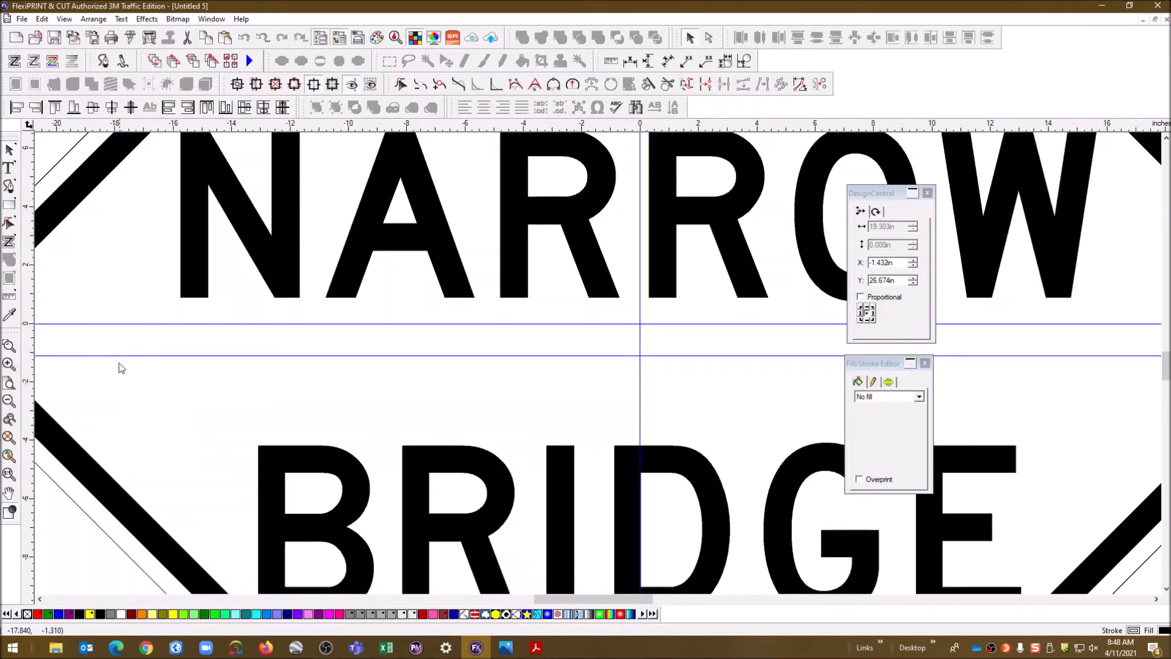
{"action": "left_click_drag", "start_coordinate": [119, 356], "coordinate": [99, 410]}
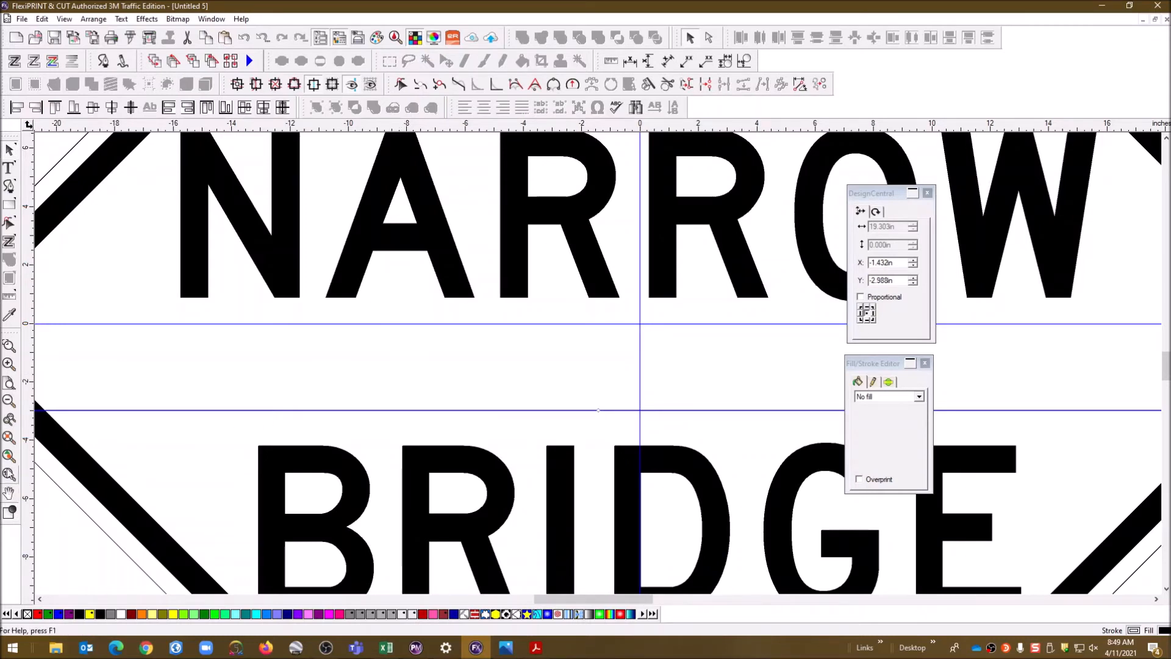
{"action": "left_click", "coordinate": [9, 401]}
{"action": "left_click", "coordinate": [9, 401]}
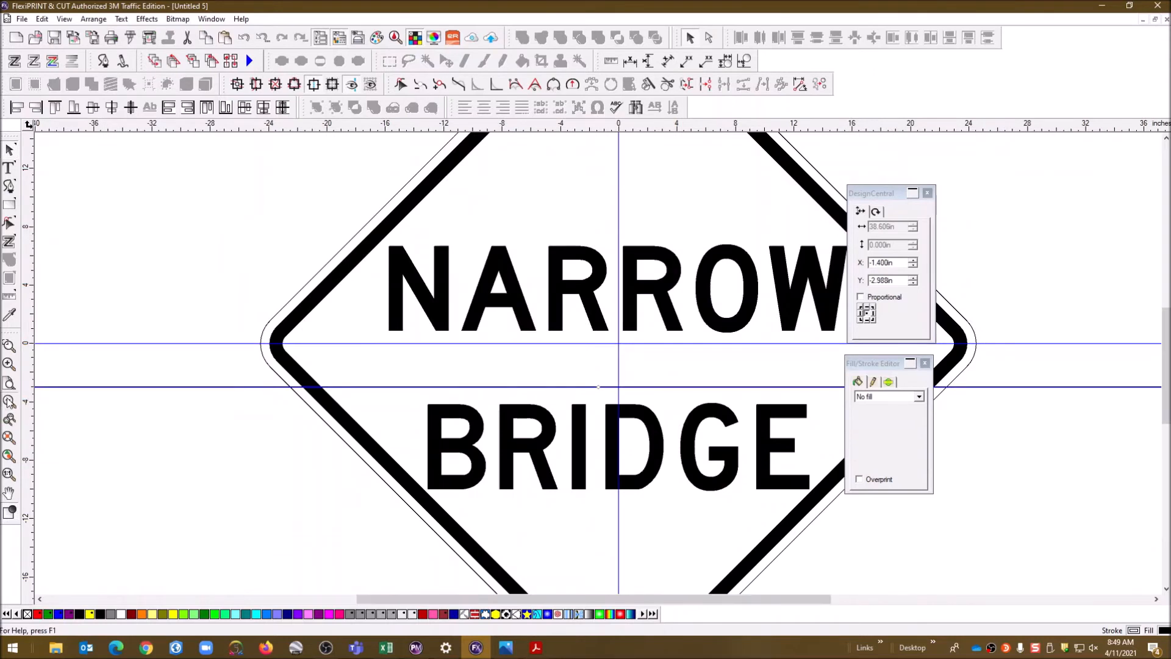
Align the top of the BRIDGE text to the new horizontal guide below the centreline
{"action": "left_click", "coordinate": [627, 401]}
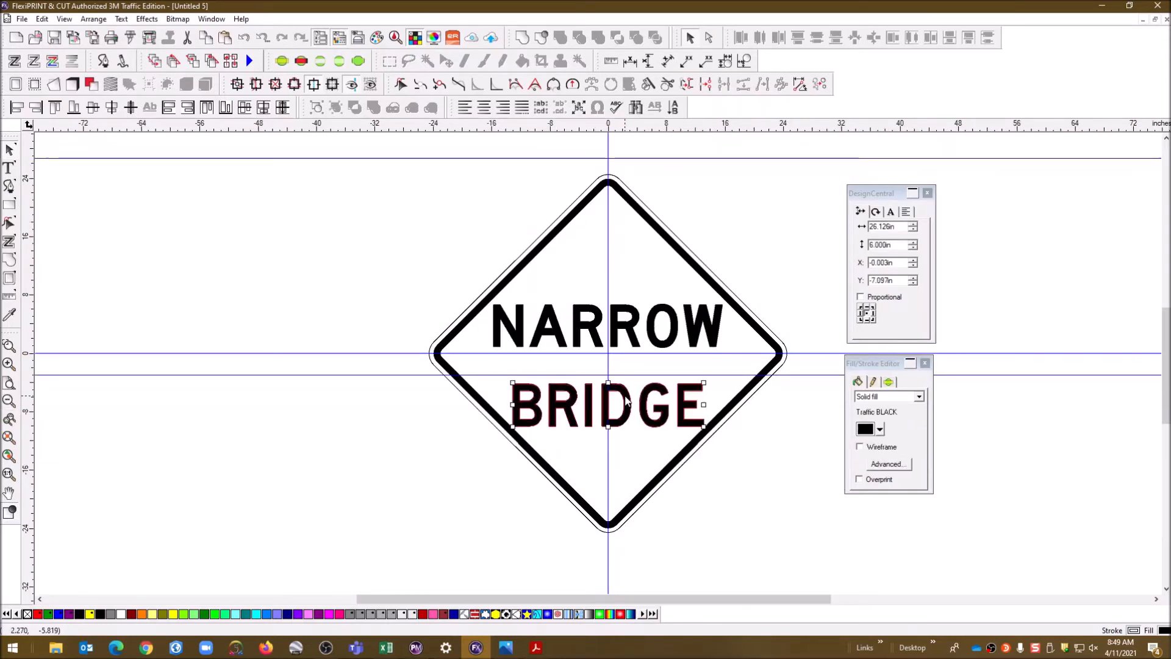
{"action": "left_click", "coordinate": [503, 374]}
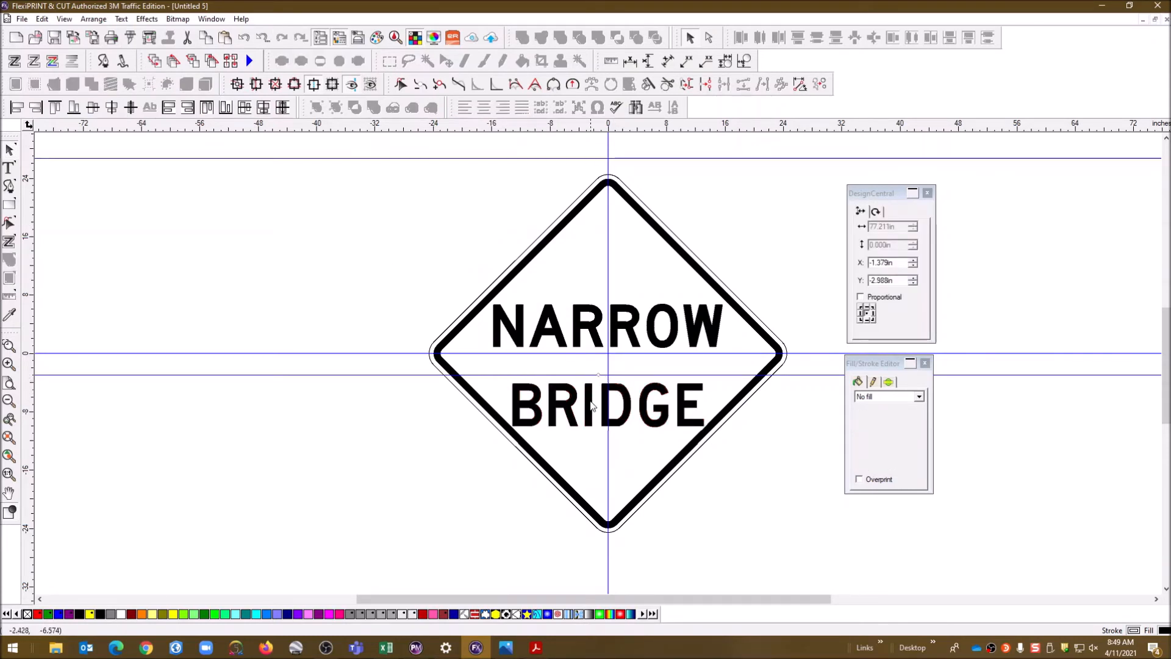
{"action": "left_click", "coordinate": [526, 402], "text": "shift"}
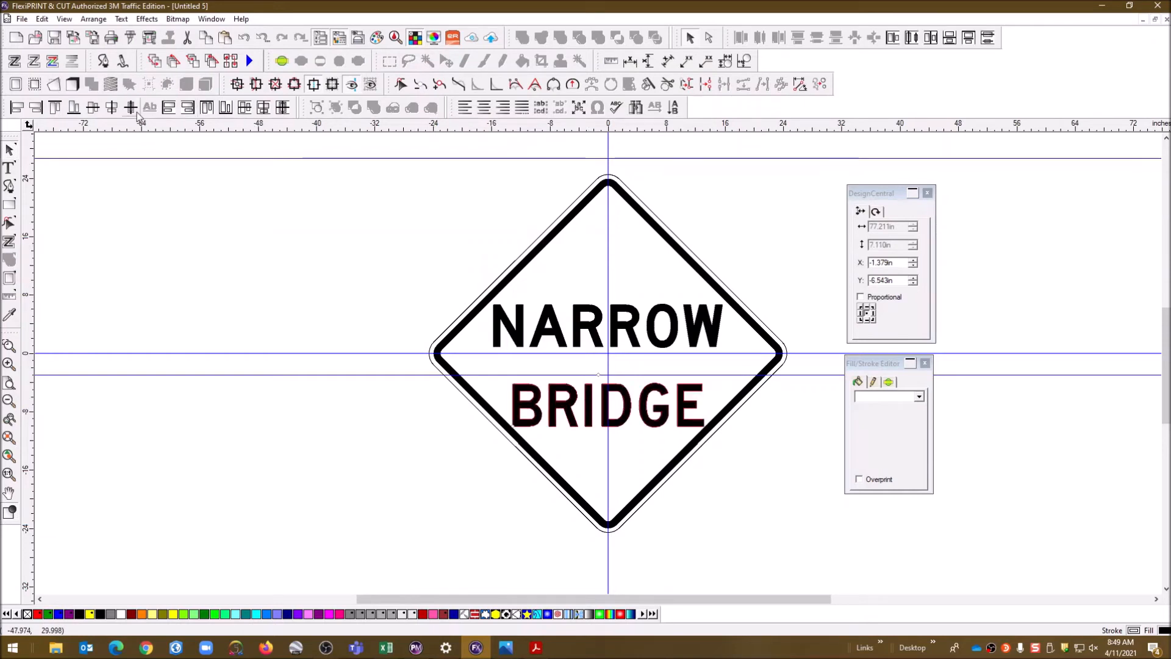
{"action": "left_click", "coordinate": [54, 108]}
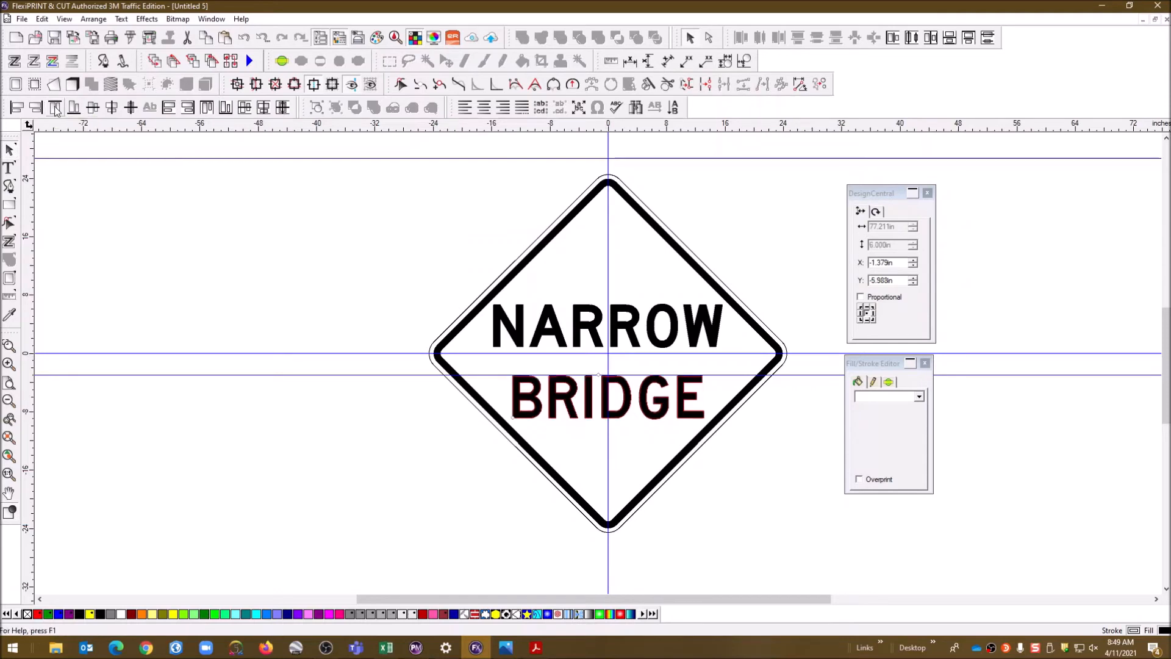
{"action": "left_click", "coordinate": [786, 283]}
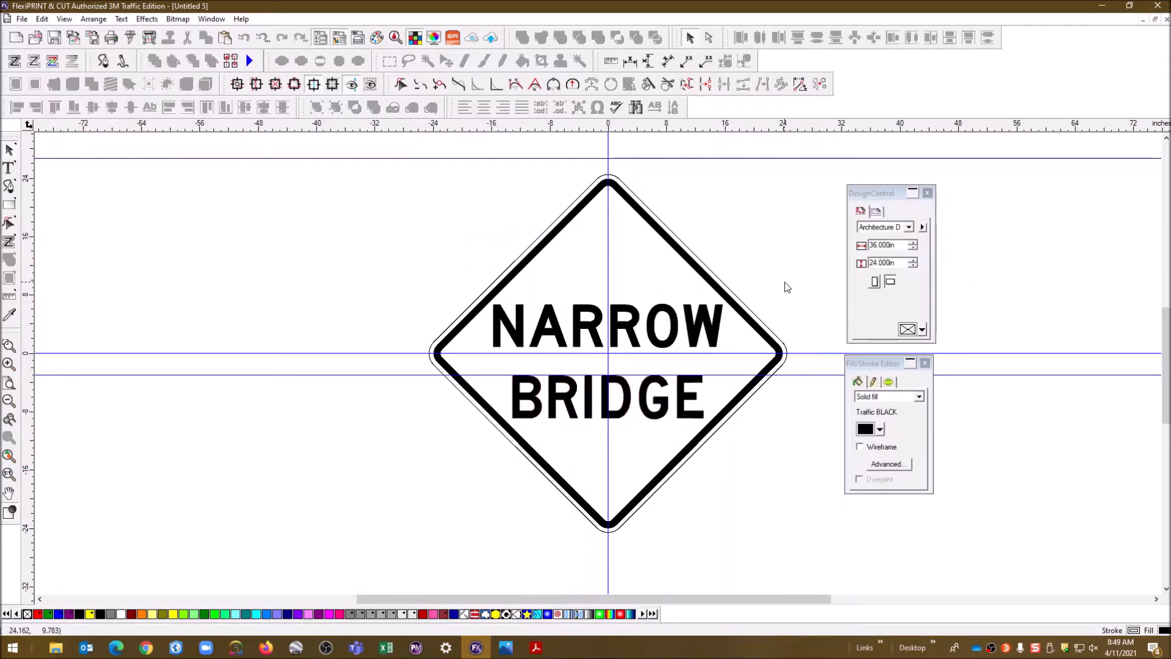
Compare the NARROW and BRIDGE text widths with the G and H dimensions for the 36 in sign in Narrow Bridge.jpg
{"action": "key", "text": "alt+Tab"}
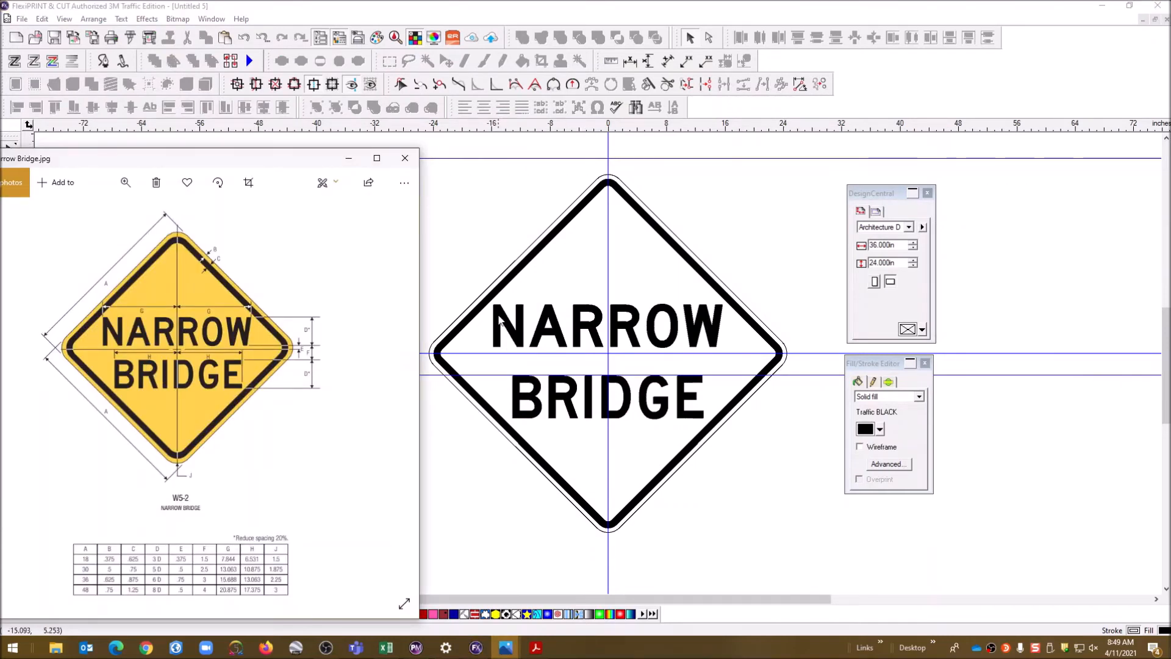
{"action": "left_click", "coordinate": [694, 330]}
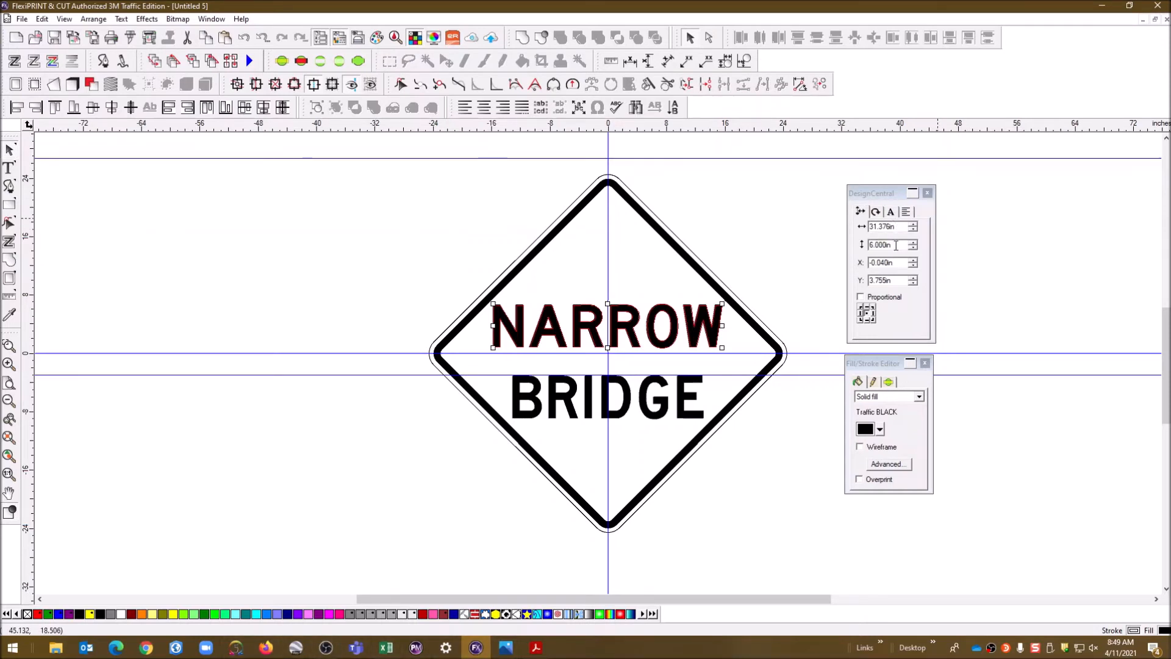
{"action": "left_click", "coordinate": [670, 401]}
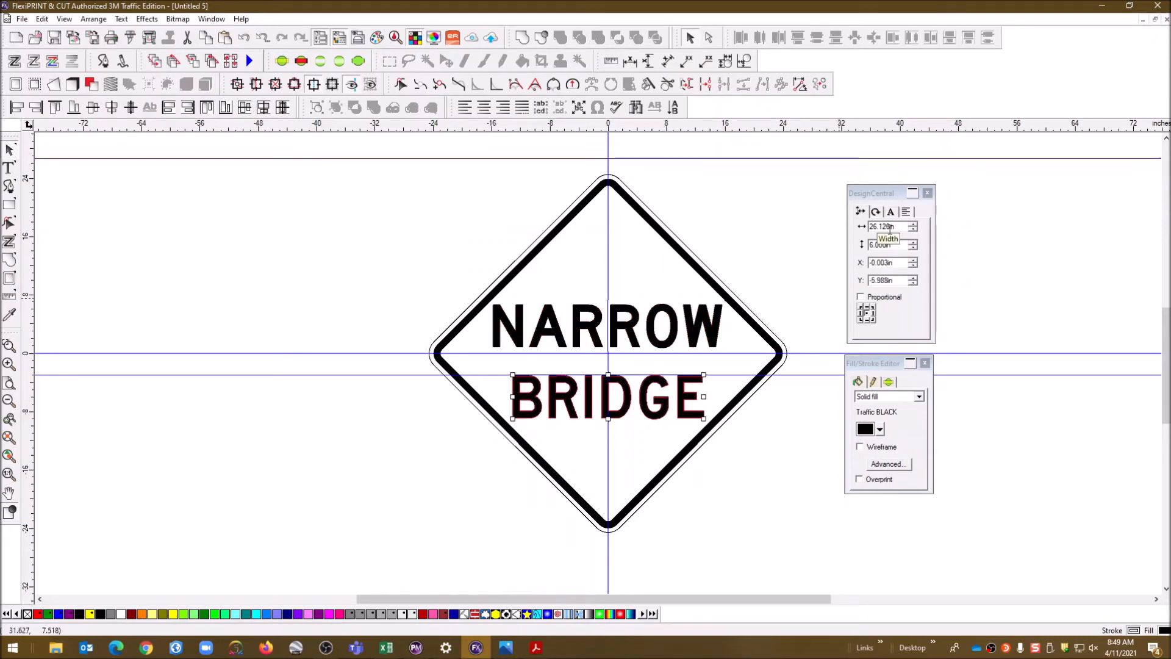
{"action": "left_click", "coordinate": [759, 270]}
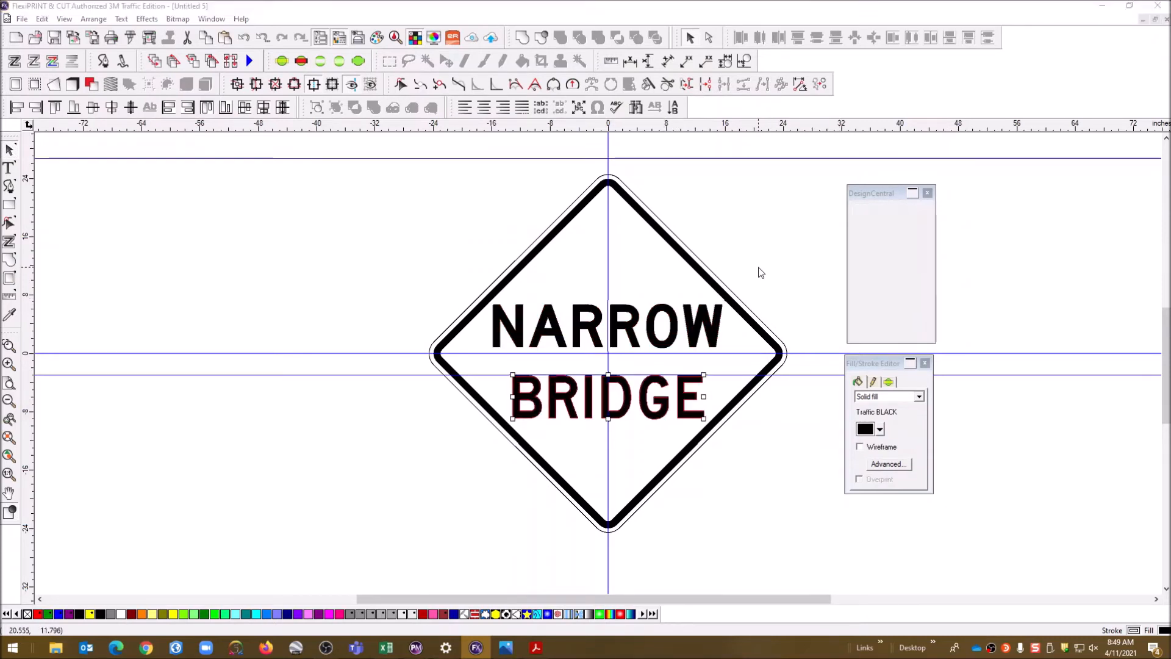
{"action": "key", "text": "alt+Tab"}
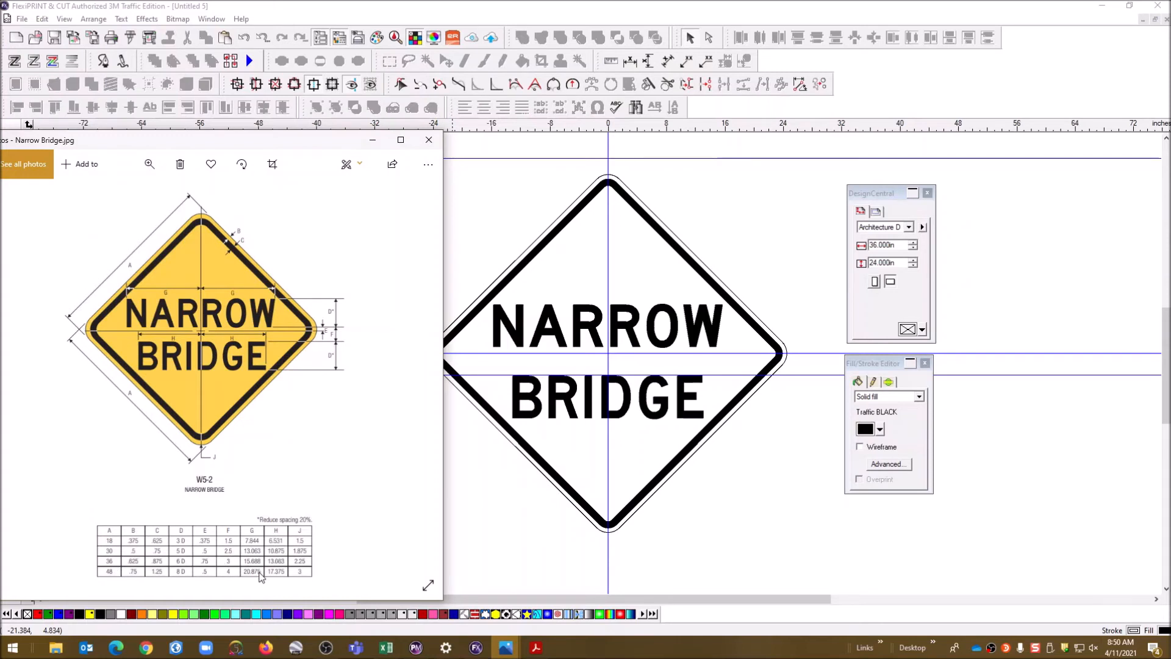
{"action": "left_click_drag", "start_coordinate": [305, 146], "coordinate": [475, 166]}
{"action": "left_click", "coordinate": [542, 160]}
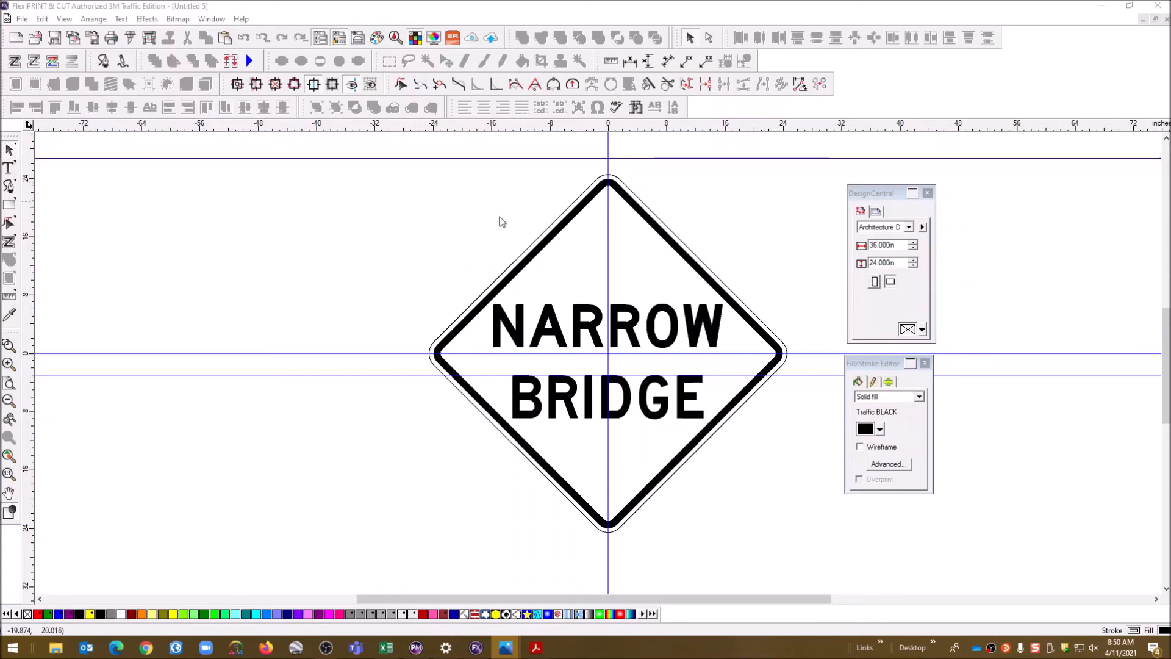
Delete all the guides: the centreline, the one on top of BRIDGE, the vertical centre guide and the one above the diamond
{"action": "left_click", "coordinate": [386, 355]}
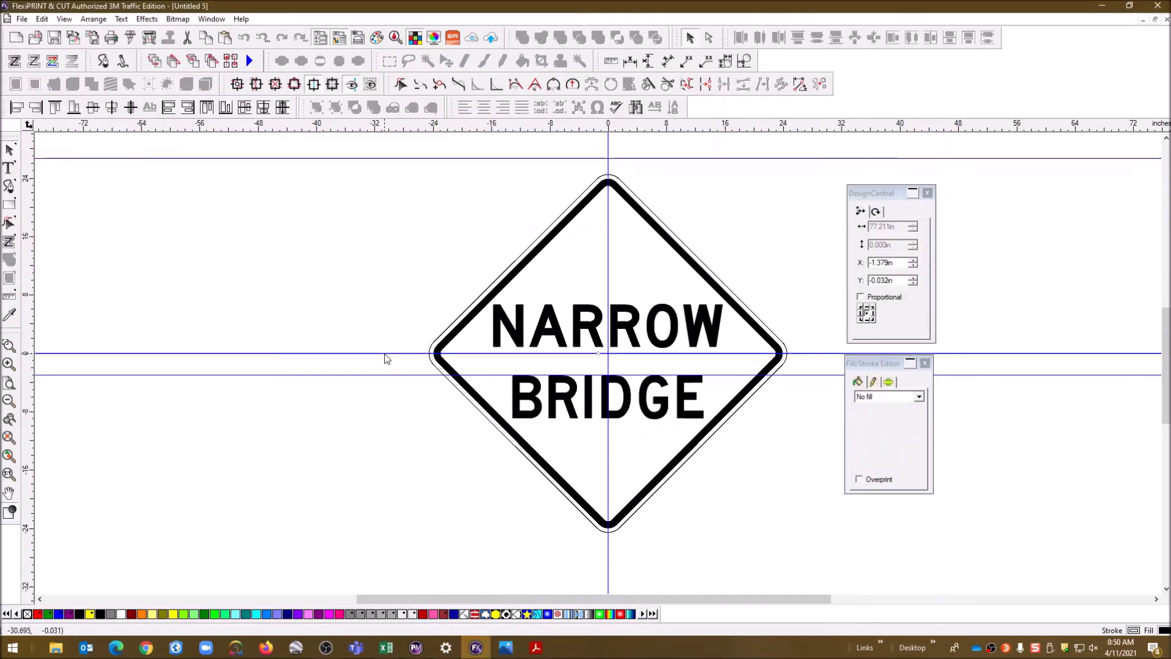
{"action": "key", "text": "Delete"}
{"action": "left_click", "coordinate": [377, 375]}
{"action": "key", "text": "Delete"}
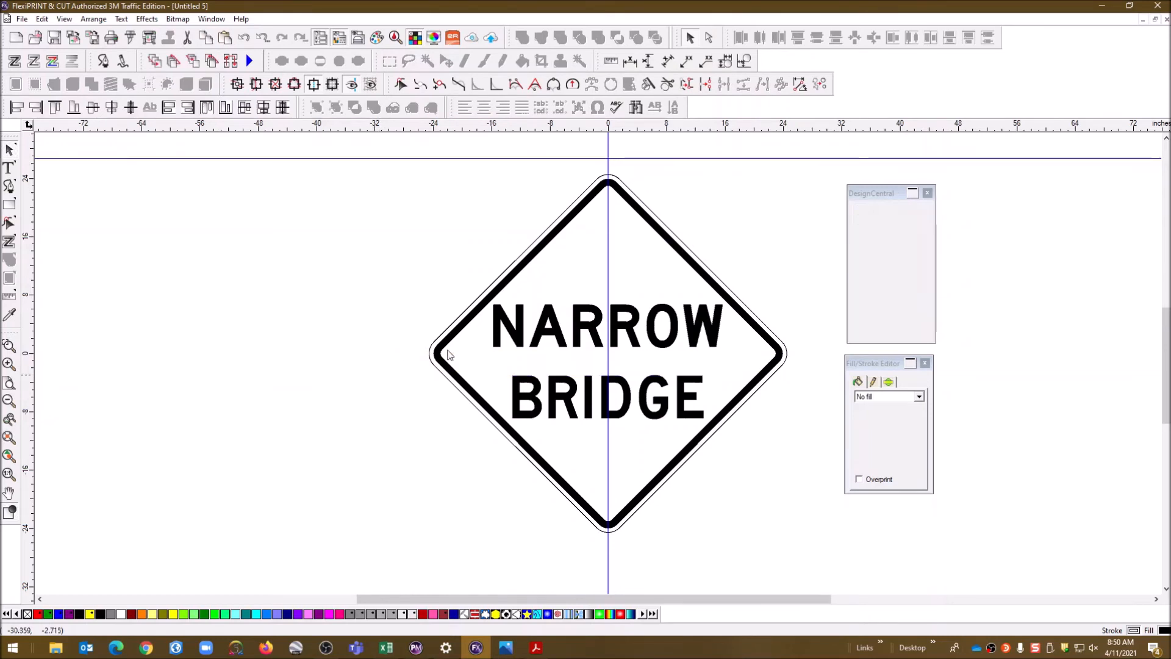
{"action": "left_click", "coordinate": [609, 262]}
{"action": "key", "text": "Delete"}
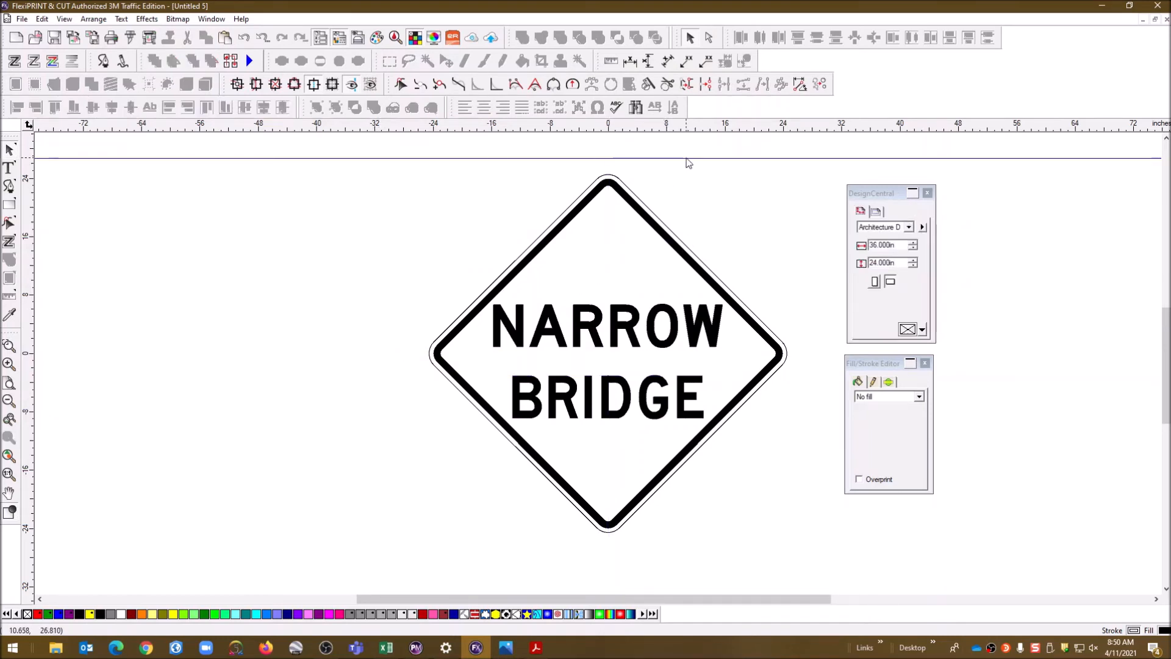
{"action": "left_click", "coordinate": [687, 160]}
{"action": "key", "text": "Delete"}
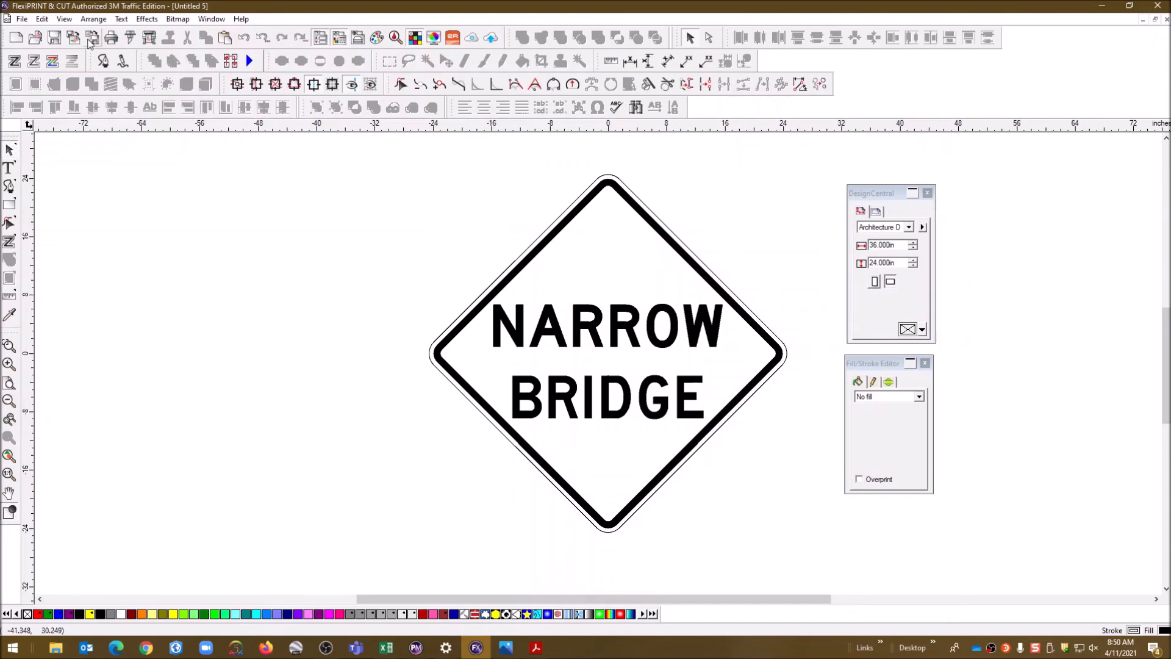
Preview the sign's cut layout on 36 in wide material in Cut/Plot without sending the job
{"action": "left_click", "coordinate": [127, 34]}
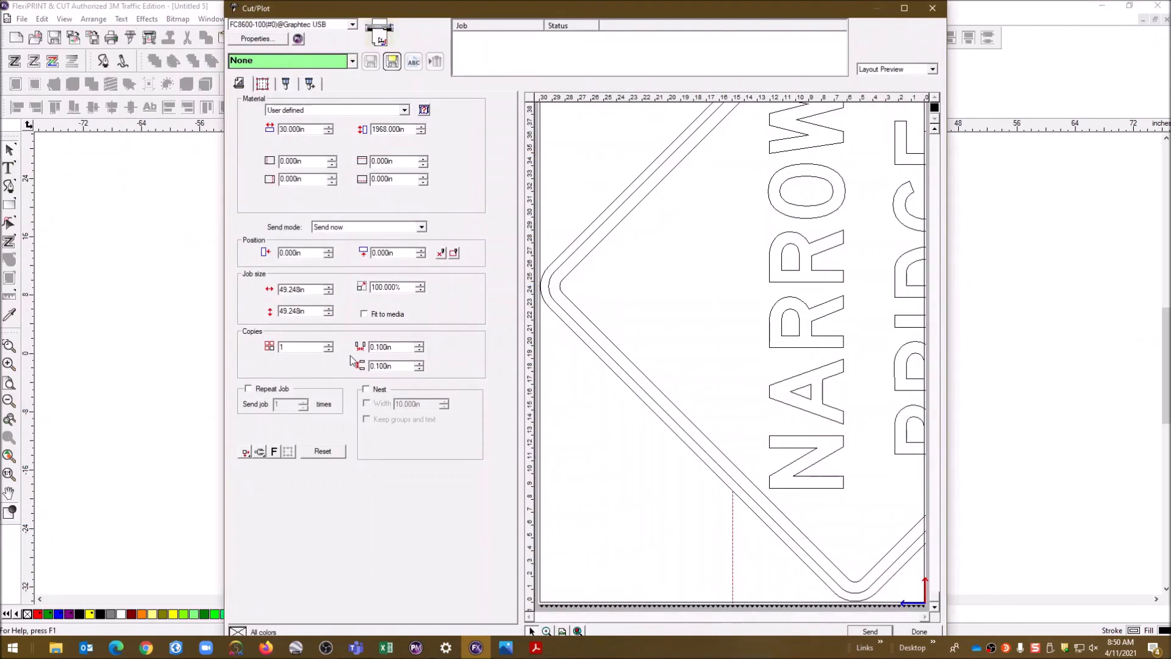
{"action": "left_click_drag", "start_coordinate": [313, 129], "coordinate": [231, 140]}
{"action": "type", "text": "36"}
{"action": "key", "text": "Return"}
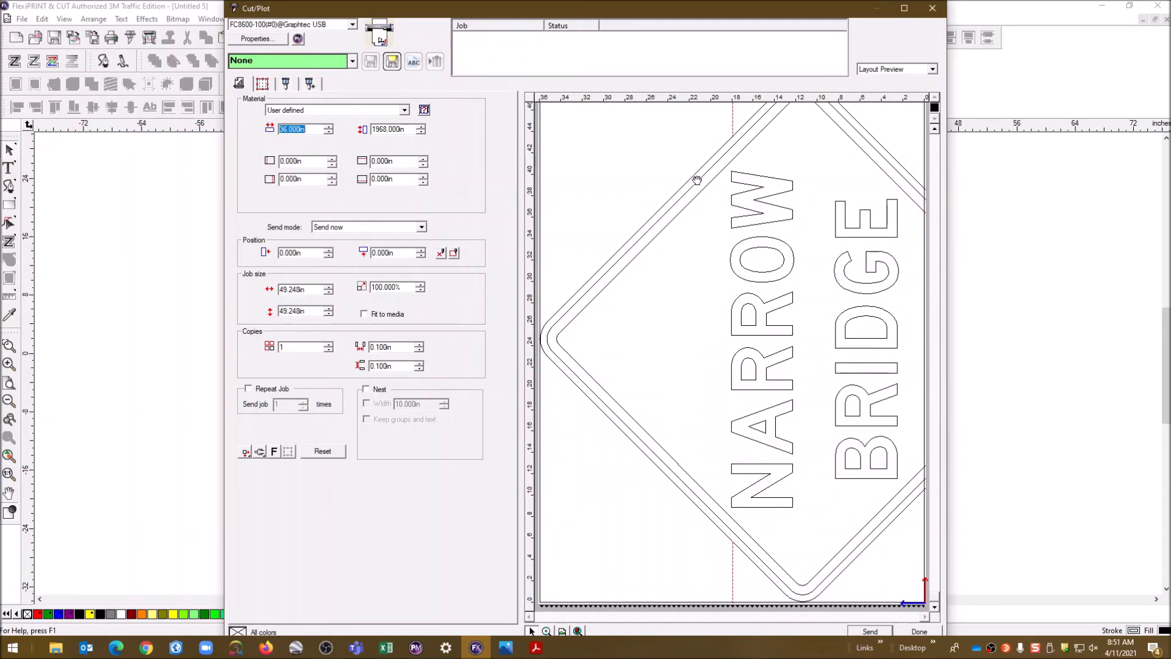
{"action": "left_click", "coordinate": [931, 8]}
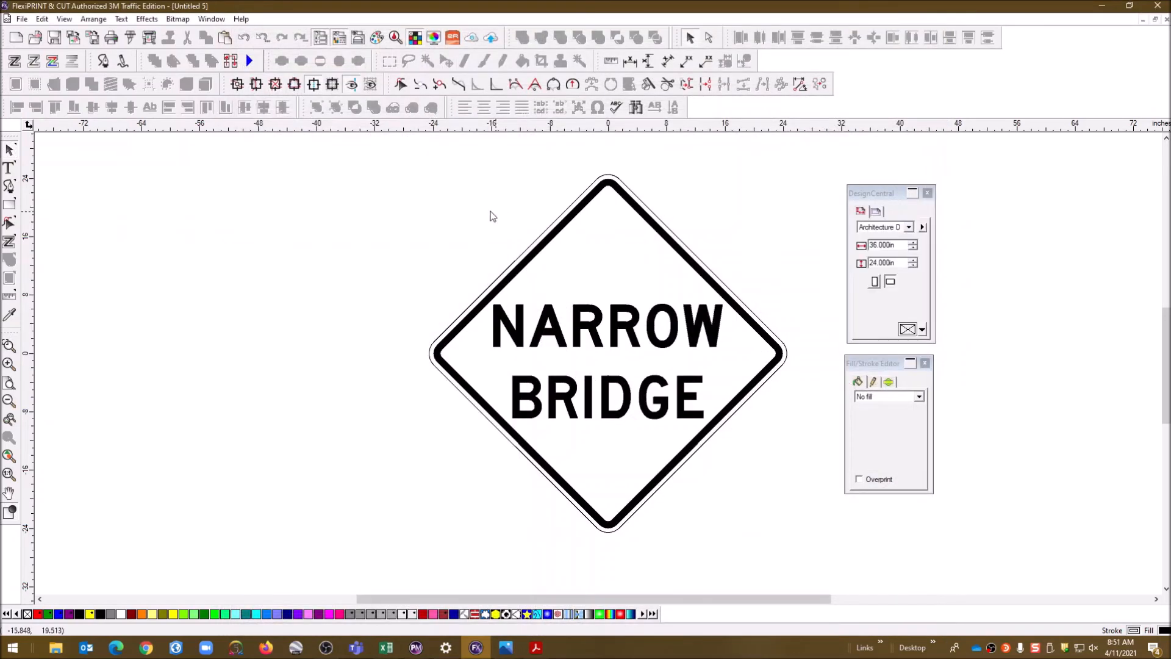
Copy the complete sign and paste the duplicate to the left of the original, centred at about X -49.6 in, Y -0.2 in
{"action": "left_click_drag", "start_coordinate": [379, 157], "coordinate": [814, 528]}
{"action": "right_click", "coordinate": [712, 281]}
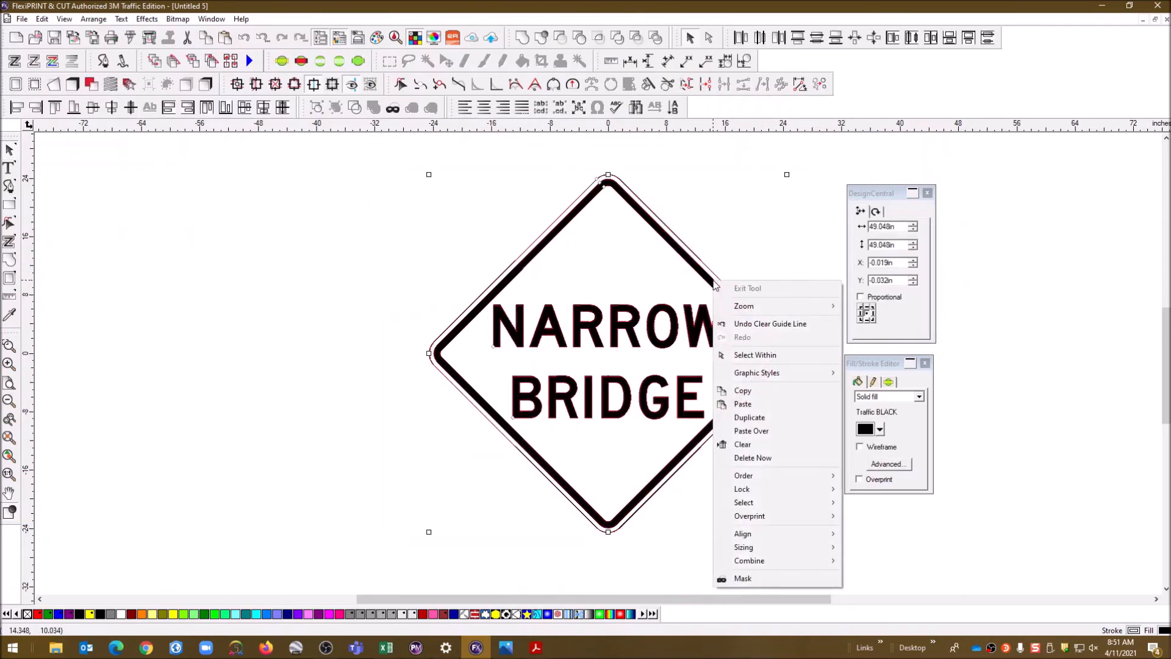
{"action": "left_click", "coordinate": [766, 390]}
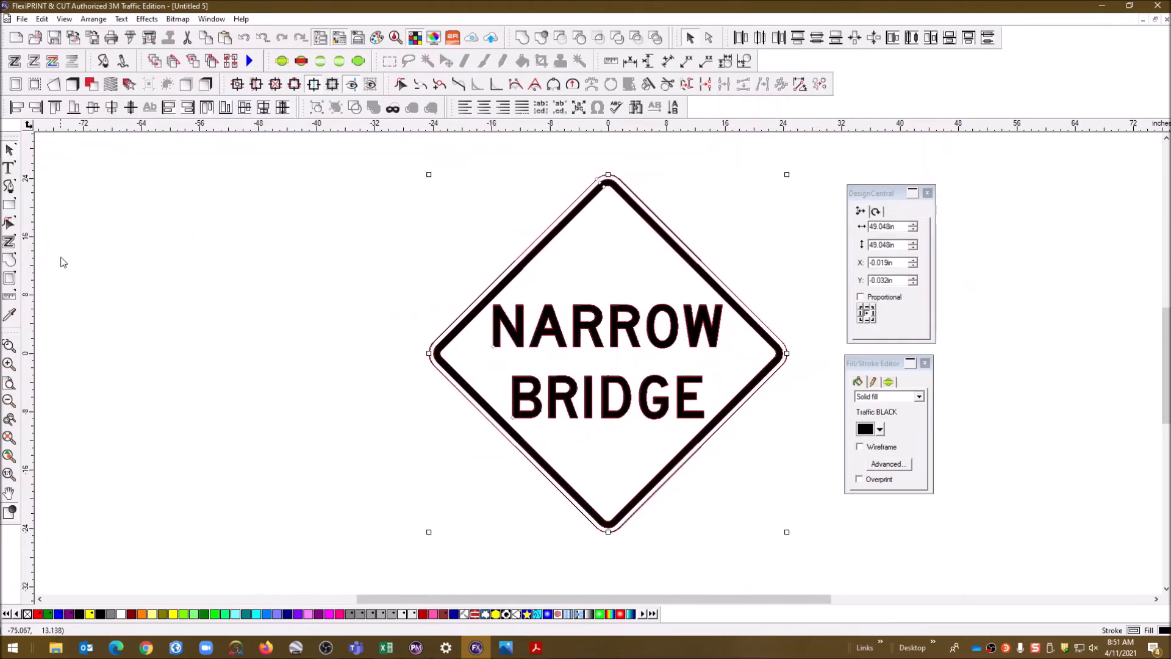
{"action": "right_click", "coordinate": [57, 242]}
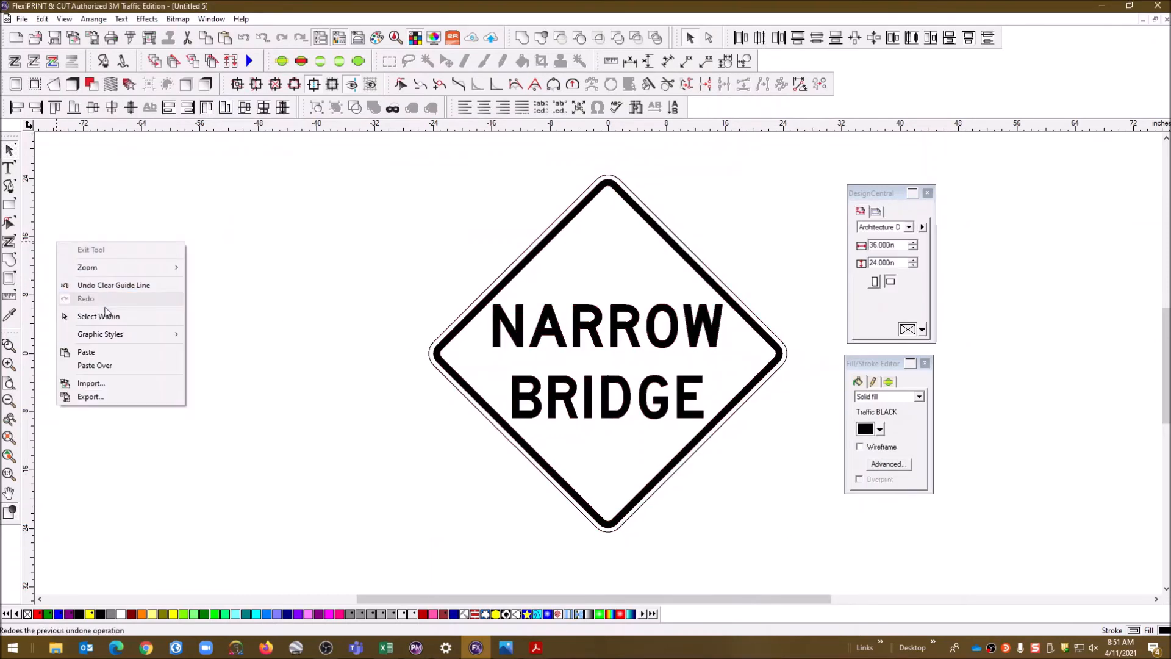
{"action": "left_click", "coordinate": [85, 352]}
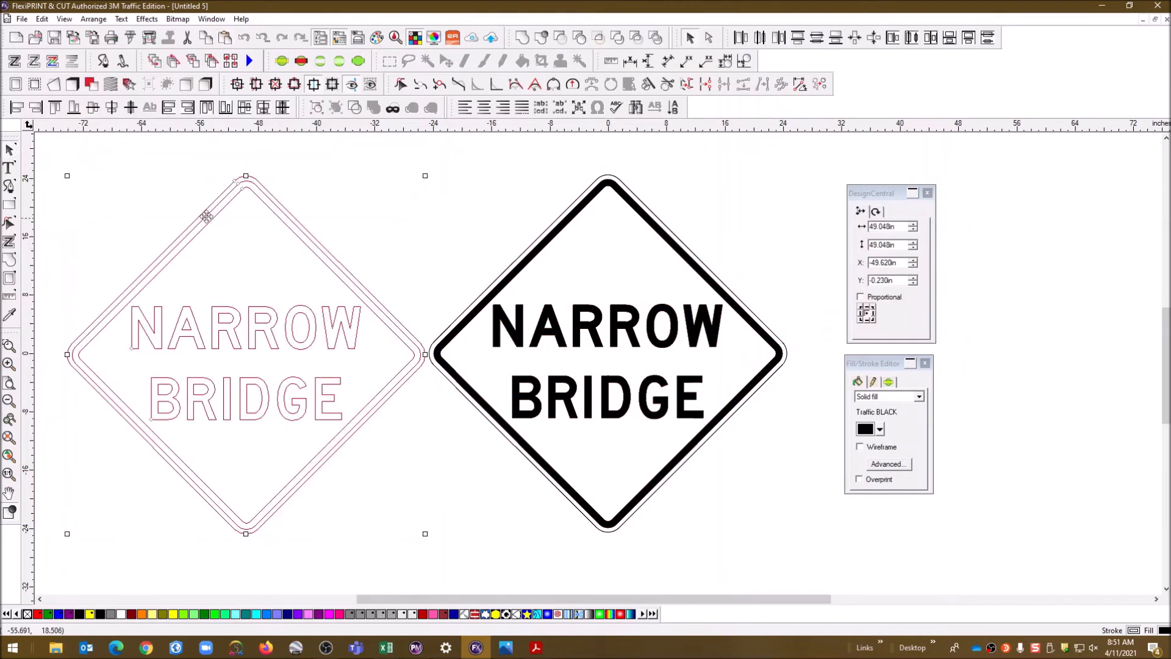
{"action": "key", "text": "Delete"}
Select the whole pasted sign copy and turn on Wireframe for its black fill
{"action": "left_click_drag", "start_coordinate": [81, 176], "coordinate": [428, 558]}
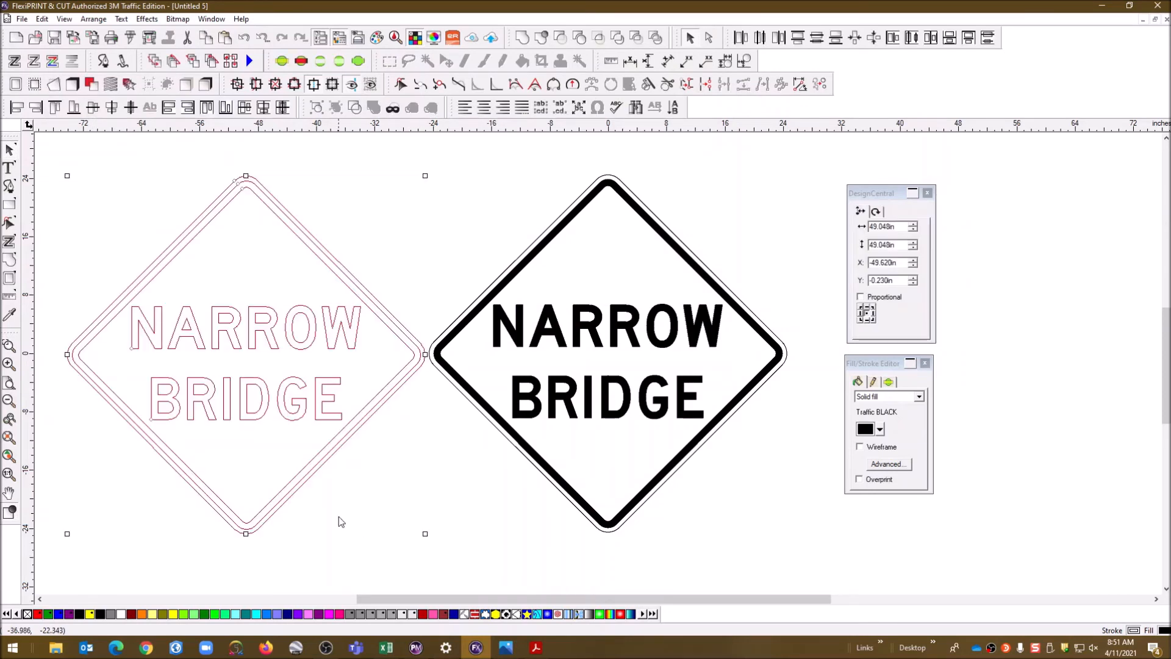
{"action": "left_click", "coordinate": [369, 433]}
{"action": "key", "text": "Delete"}
{"action": "left_click_drag", "start_coordinate": [59, 209], "coordinate": [427, 592]}
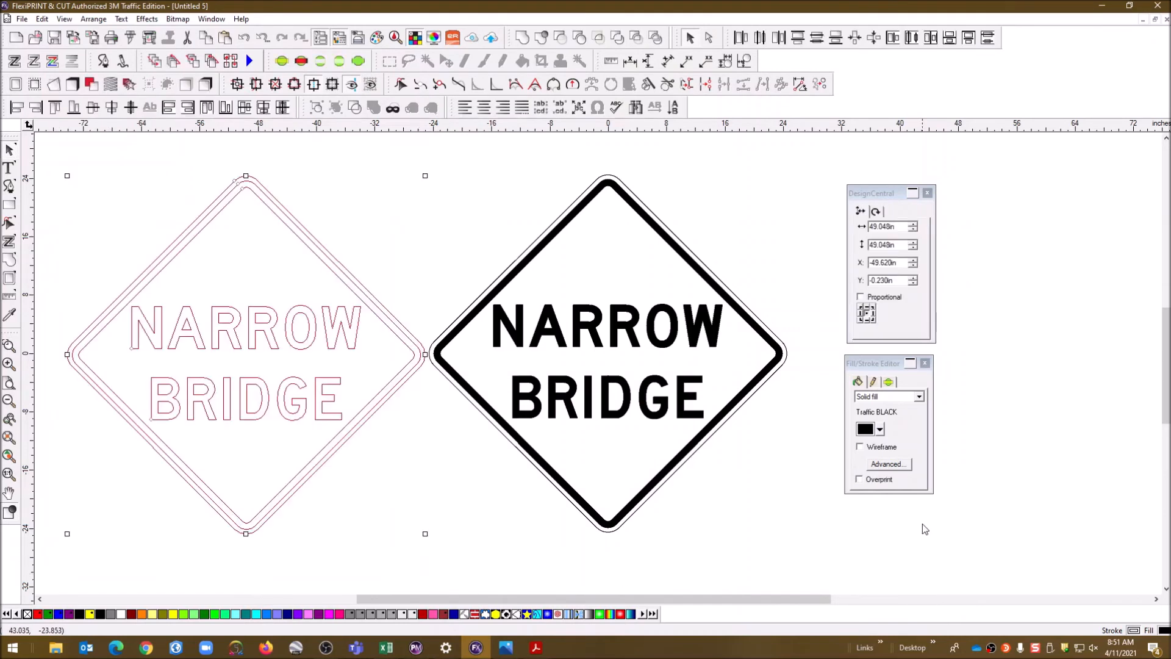
{"action": "left_click", "coordinate": [862, 448]}
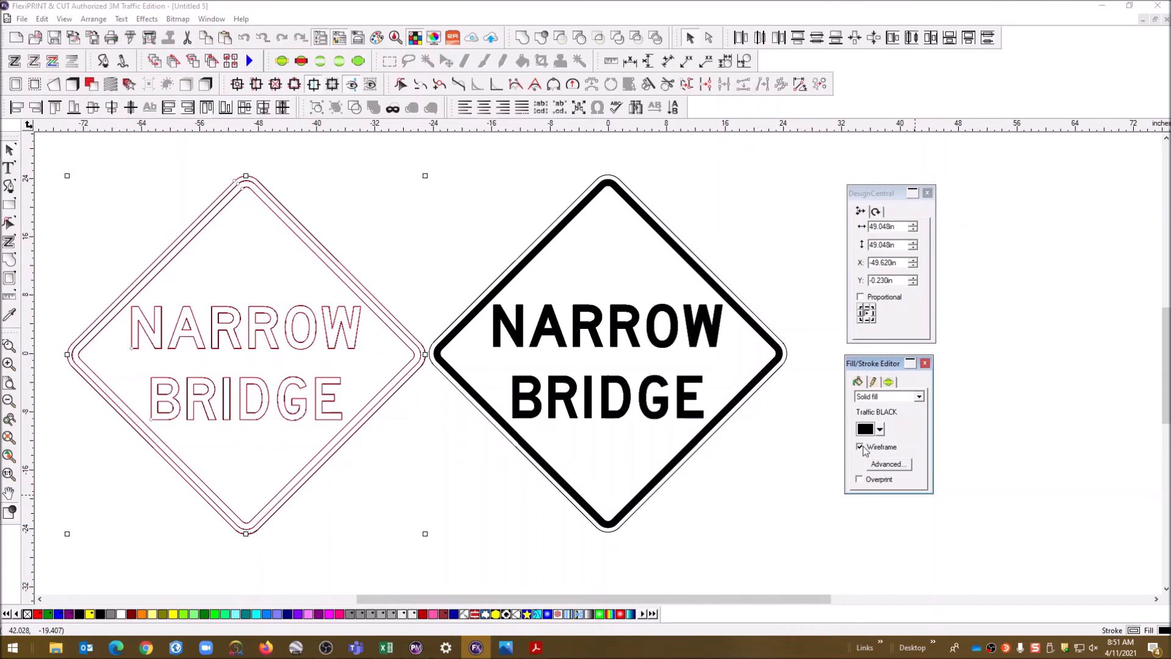
{"action": "left_click", "coordinate": [827, 494]}
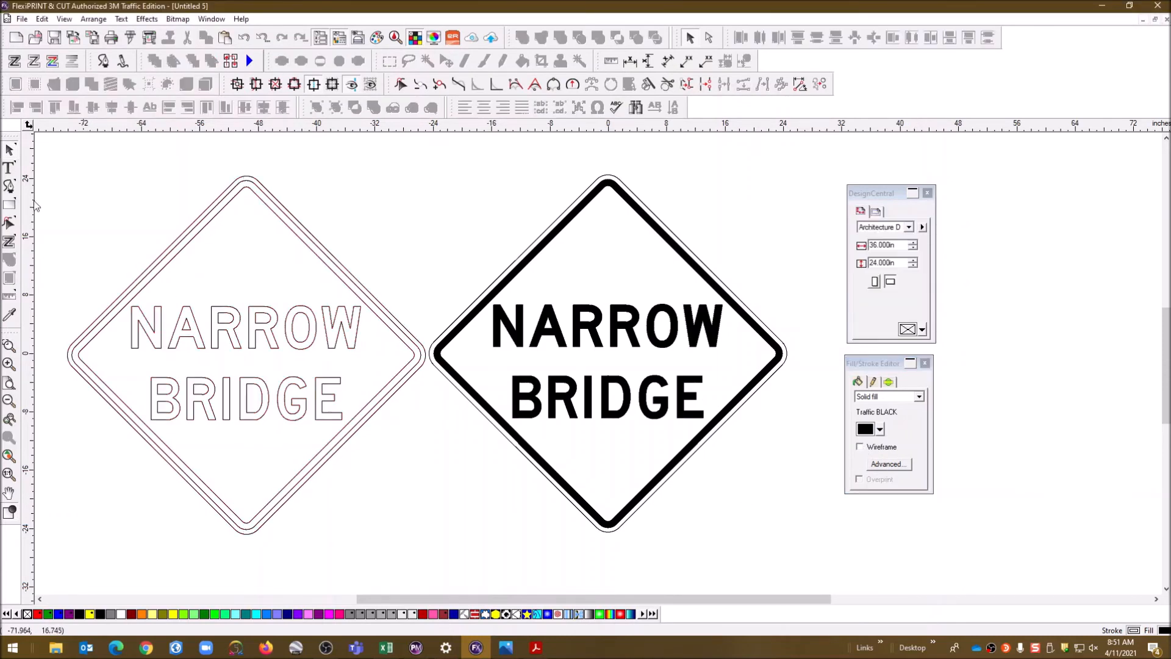
Rotate the whole wireframe sign copy 45° counter-clockwise, to an angle of 90°, so its border edges are horizontal and vertical
{"action": "left_click_drag", "start_coordinate": [73, 159], "coordinate": [326, 461]}
{"action": "left_click", "coordinate": [126, 217]}
{"action": "left_click_drag", "start_coordinate": [70, 288], "coordinate": [109, 195]}
{"action": "left_click_drag", "start_coordinate": [87, 321], "coordinate": [168, 433]}
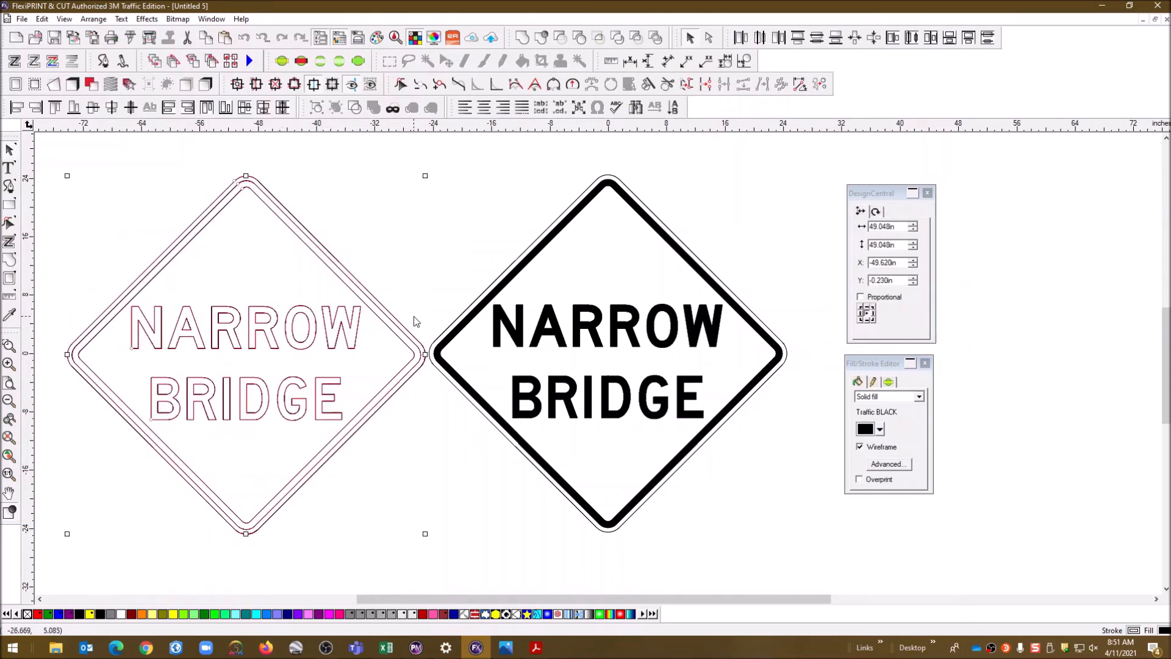
{"action": "left_click", "coordinate": [876, 211]}
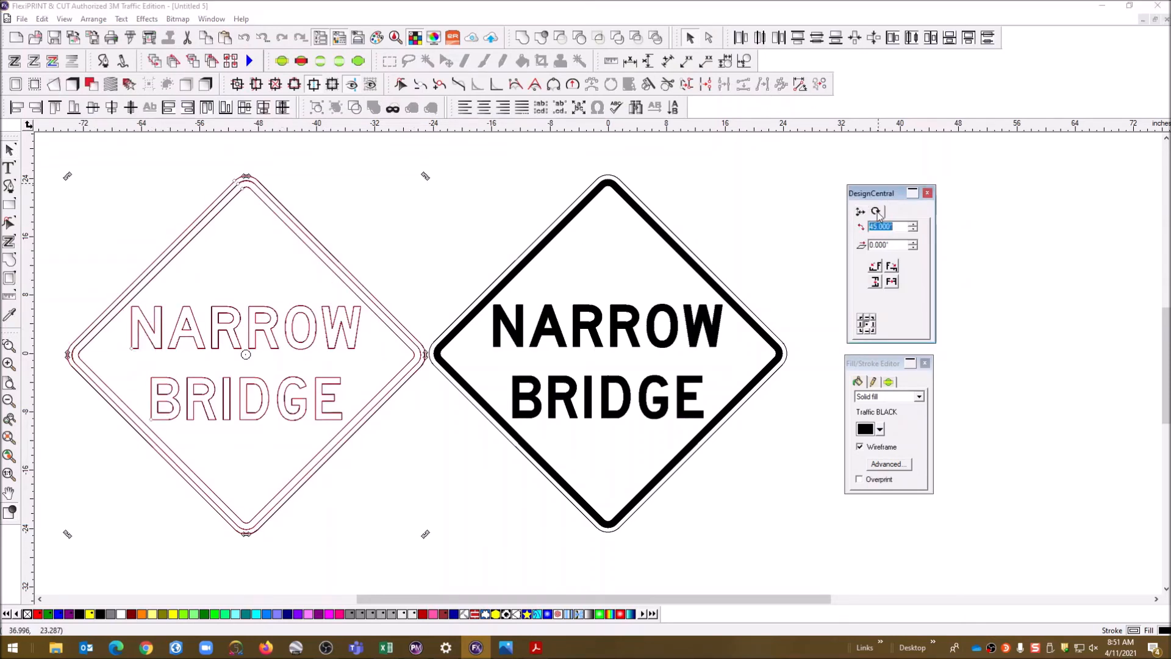
{"action": "left_click", "coordinate": [913, 226]}
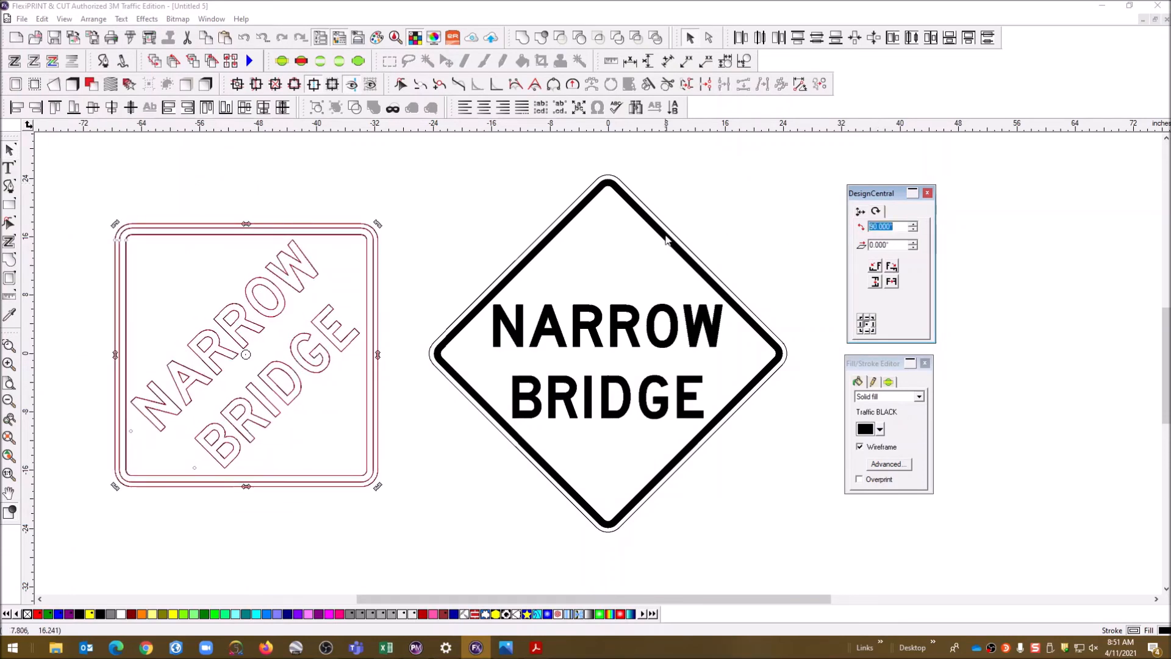
{"action": "left_click", "coordinate": [465, 228]}
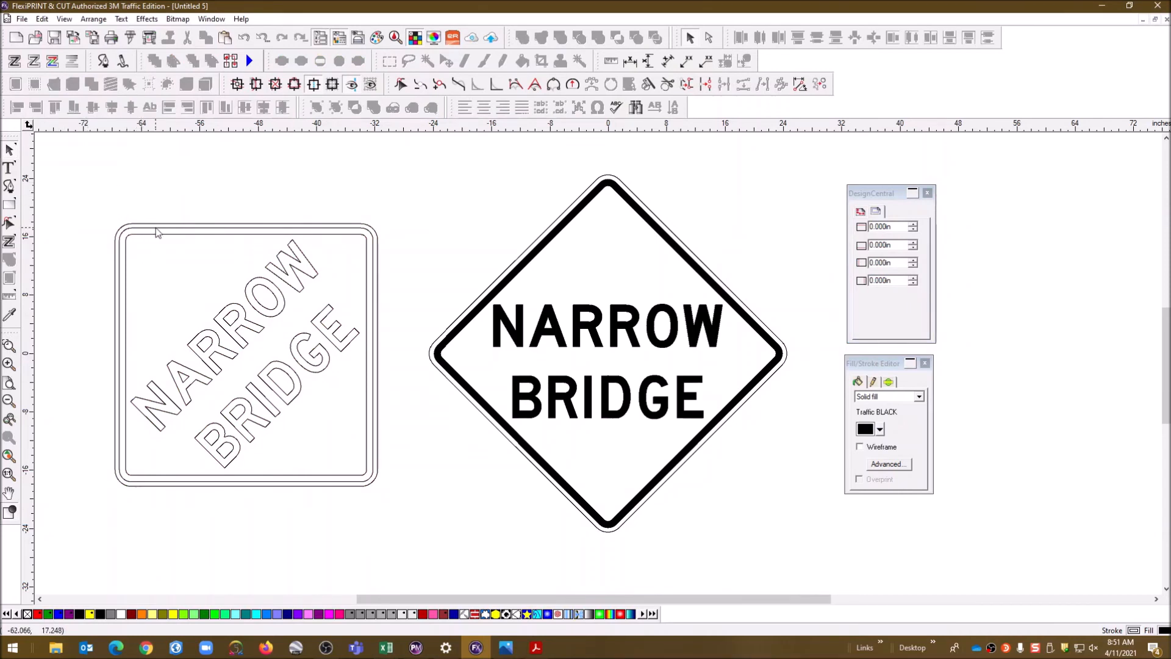
Preview the rotated sign copy's cut layout on 36 in wide material in Cut/Plot without sending the job
{"action": "left_click_drag", "start_coordinate": [95, 213], "coordinate": [422, 523]}
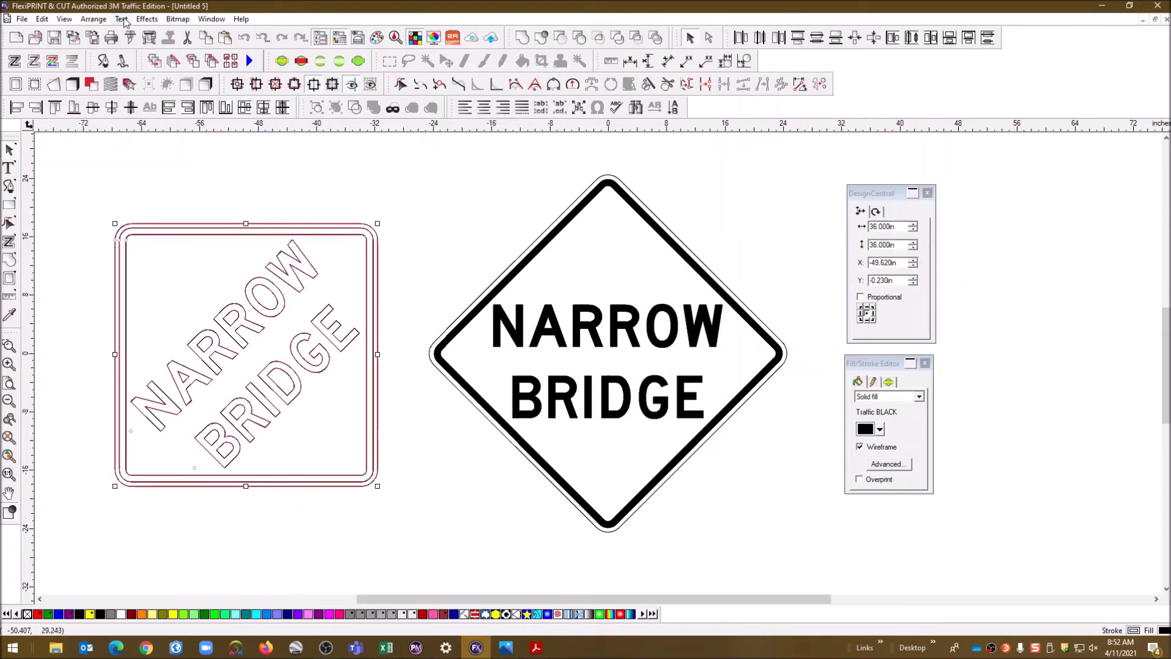
{"action": "left_click", "coordinate": [129, 37]}
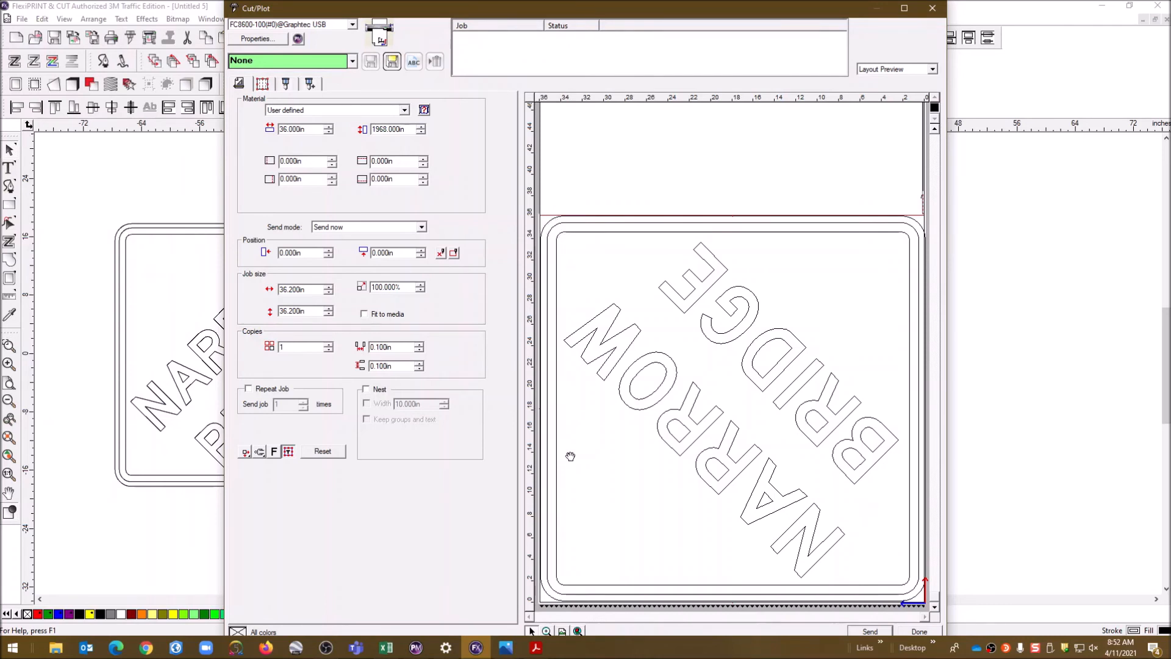
{"action": "left_click", "coordinate": [931, 9]}
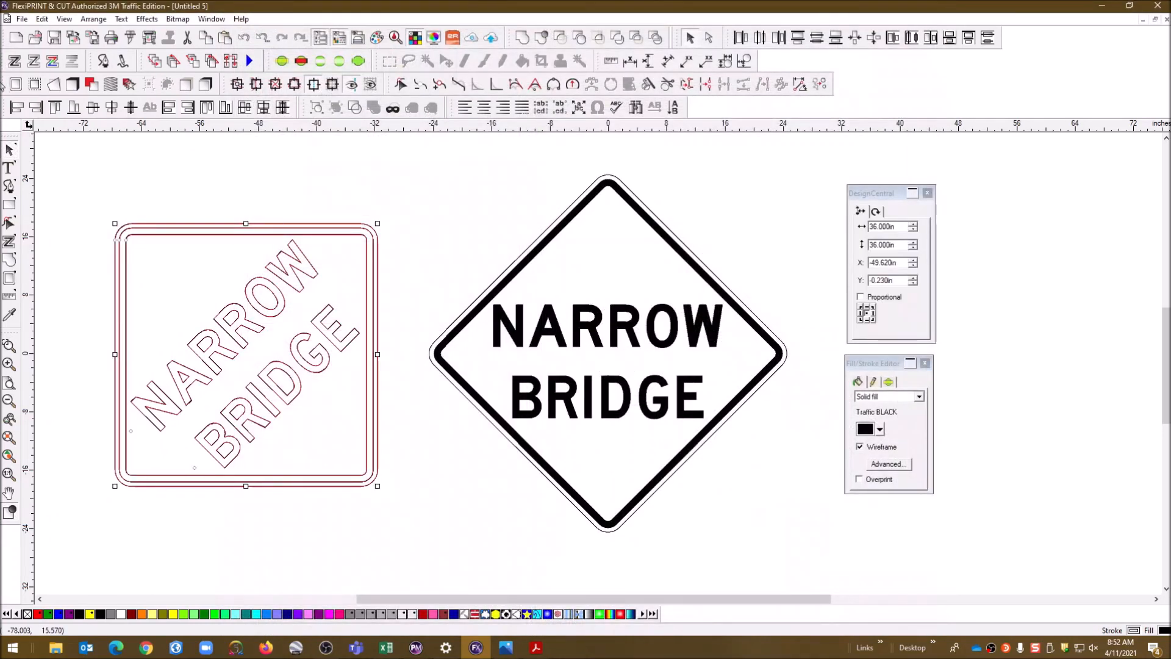
Select the border of the rotated sign copy and separate its outline effect from the outer sign edge
{"action": "left_click", "coordinate": [224, 232]}
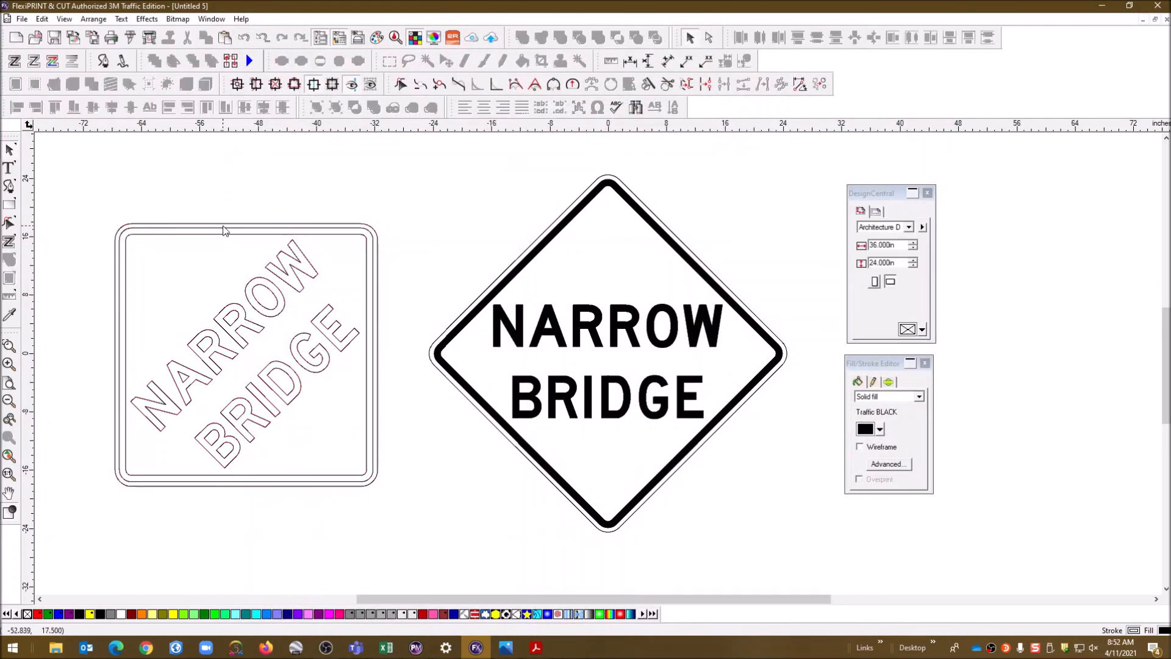
{"action": "left_click", "coordinate": [224, 232]}
{"action": "right_click", "coordinate": [224, 232]}
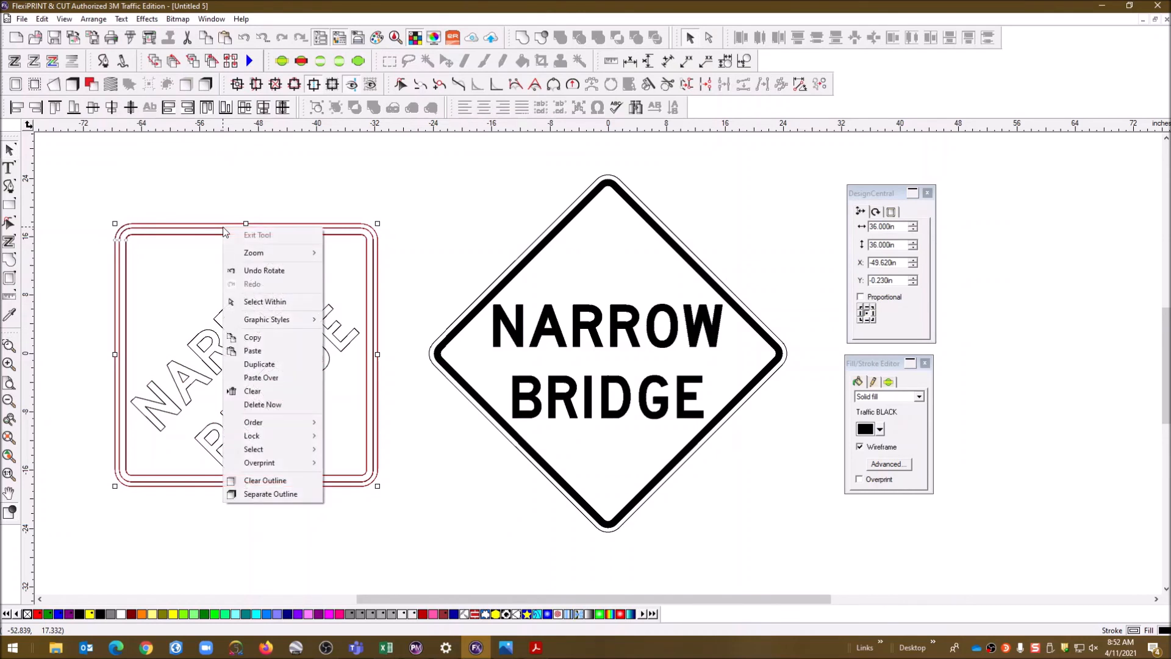
{"action": "left_click", "coordinate": [188, 188]}
{"action": "left_click_drag", "start_coordinate": [101, 195], "coordinate": [148, 265]}
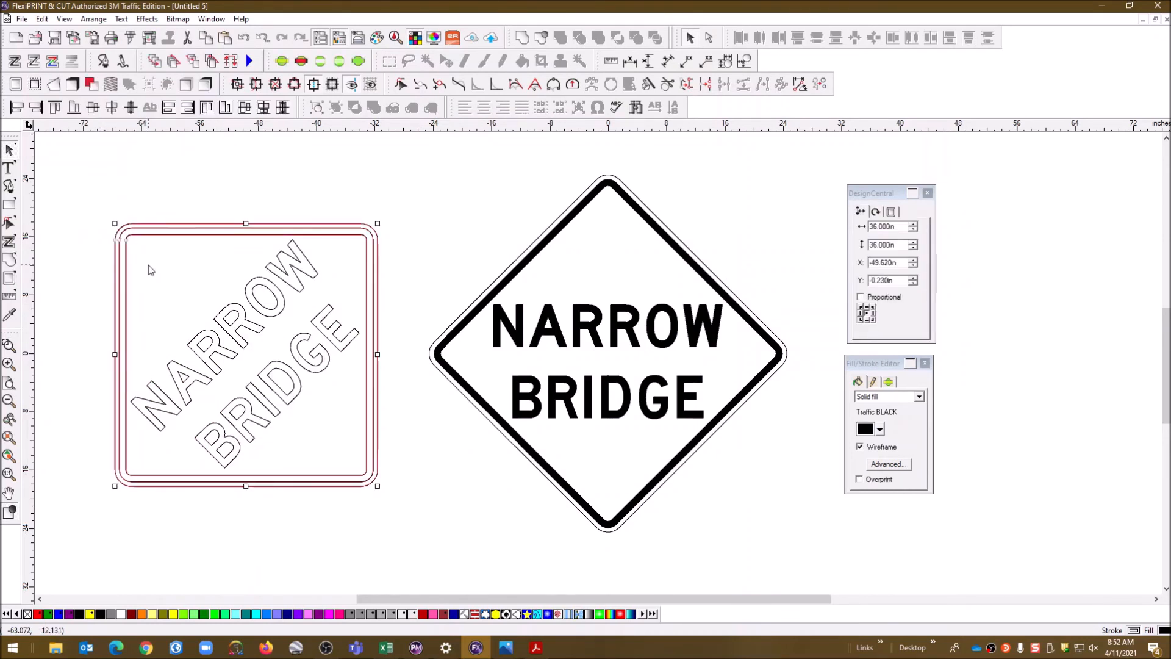
{"action": "right_click", "coordinate": [181, 226]}
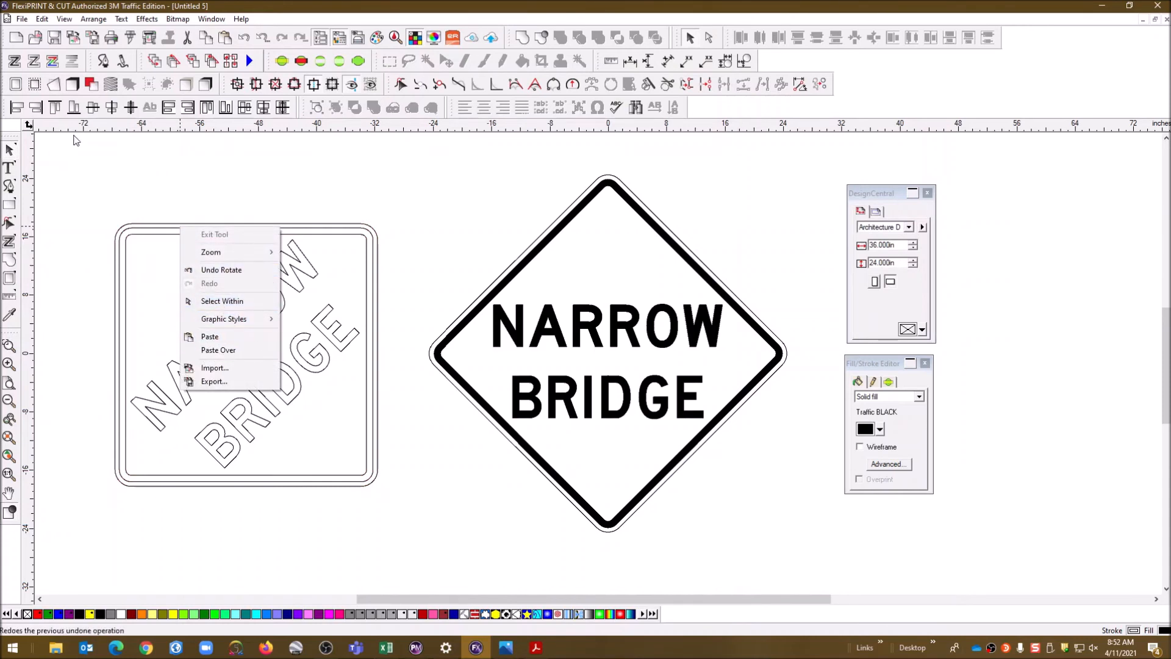
{"action": "left_click", "coordinate": [102, 180]}
{"action": "left_click_drag", "start_coordinate": [104, 181], "coordinate": [175, 269]}
{"action": "right_click", "coordinate": [163, 236]}
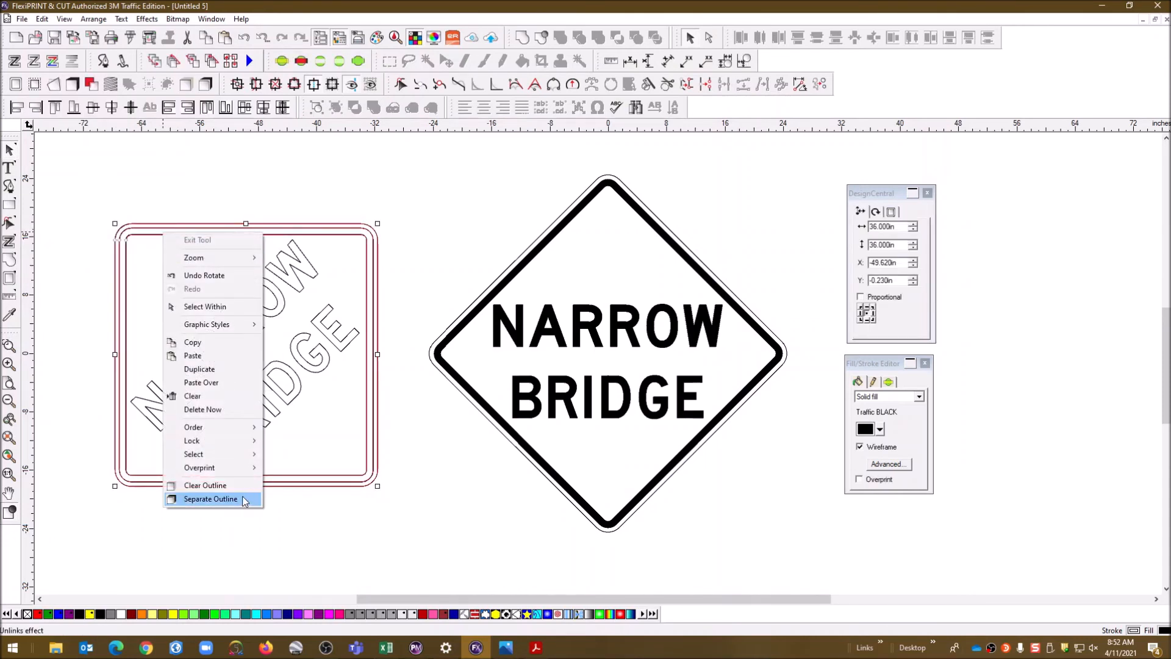
{"action": "left_click", "coordinate": [242, 499]}
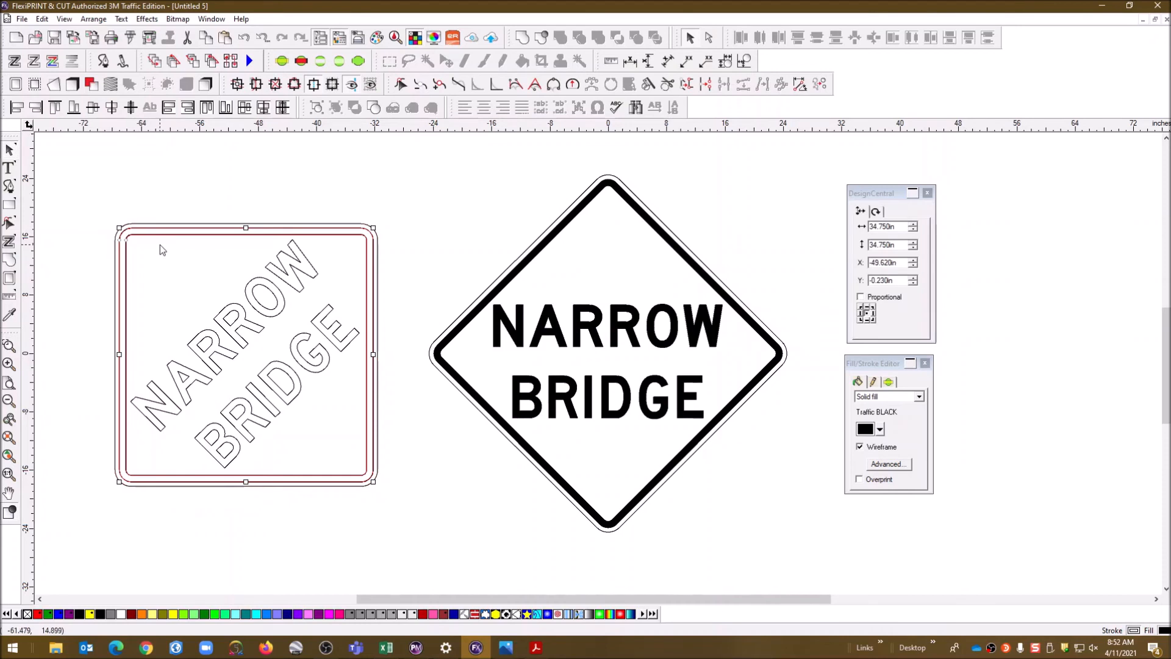
{"action": "left_click", "coordinate": [222, 186]}
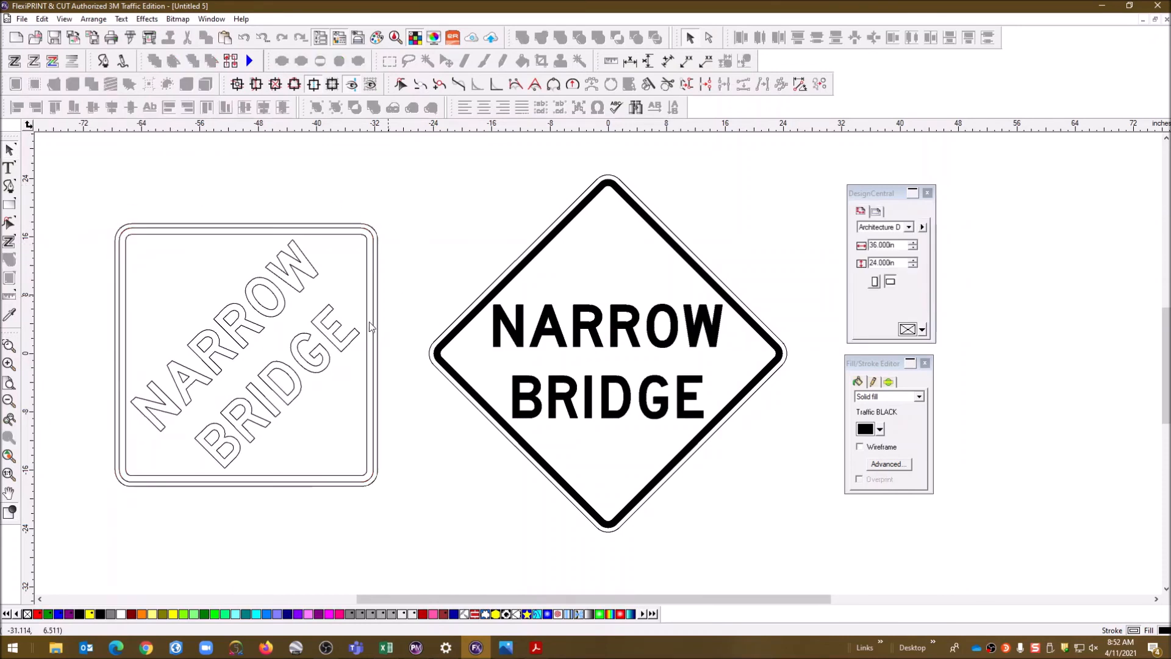
Group the separated border of the rotated copy with its NARROW and BRIDGE lettering, leaving out the outer sign edge
{"action": "left_click", "coordinate": [229, 242]}
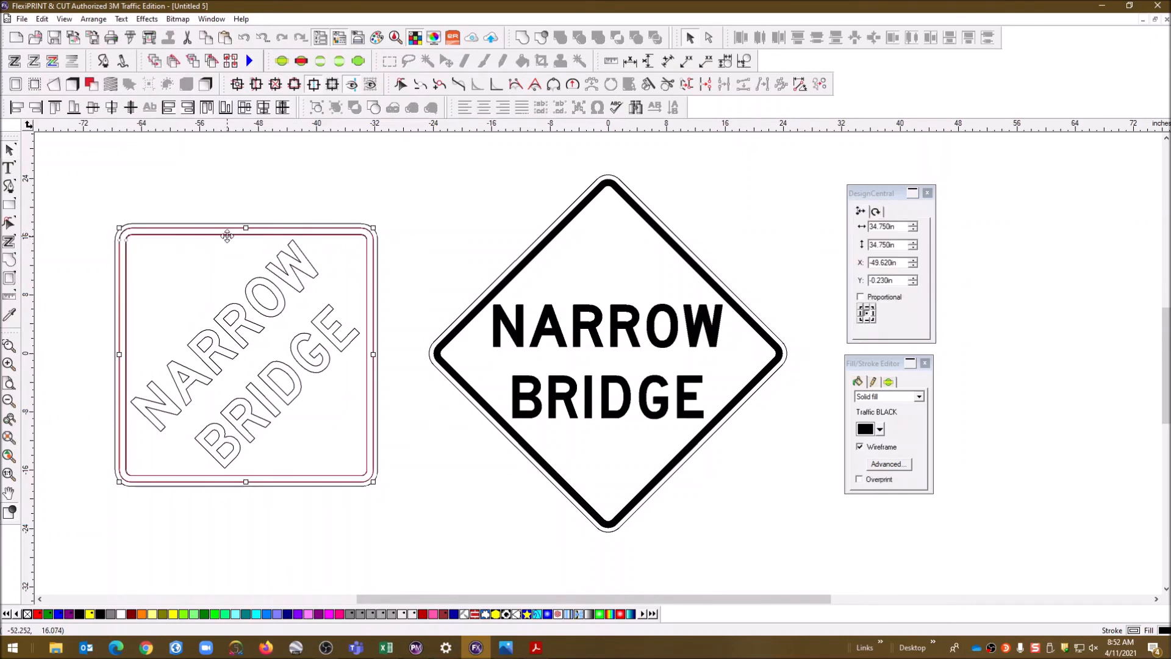
{"action": "left_click", "coordinate": [268, 285], "text": "shift"}
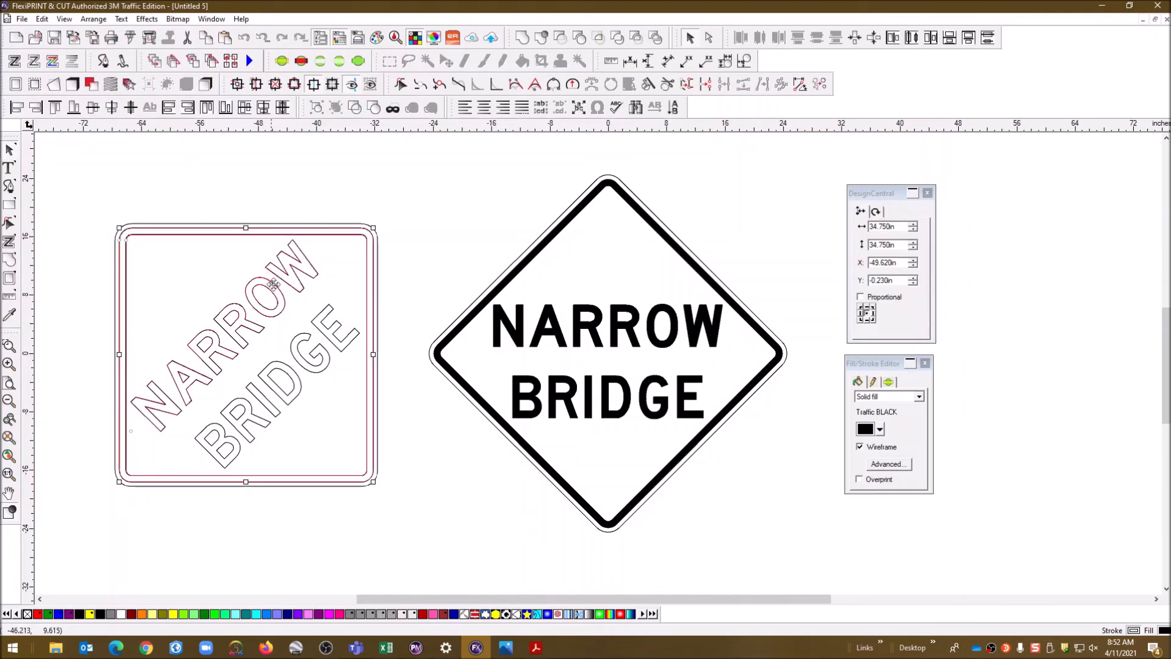
{"action": "left_click", "coordinate": [340, 326], "text": "shift"}
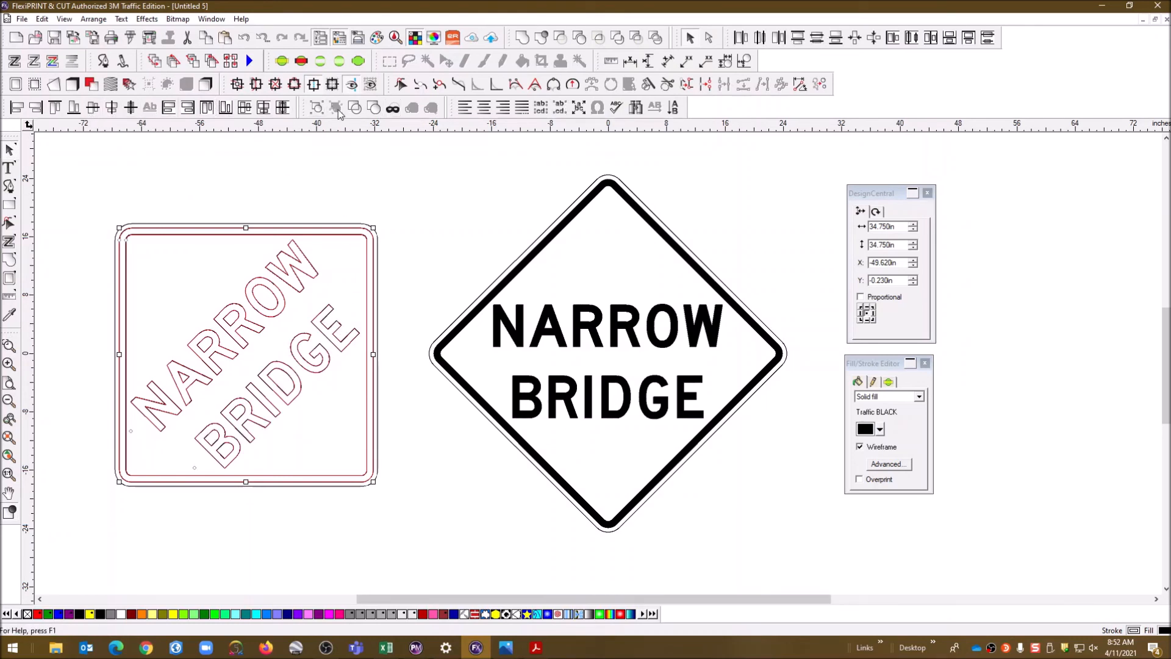
{"action": "left_click", "coordinate": [317, 108]}
{"action": "left_click", "coordinate": [465, 225]}
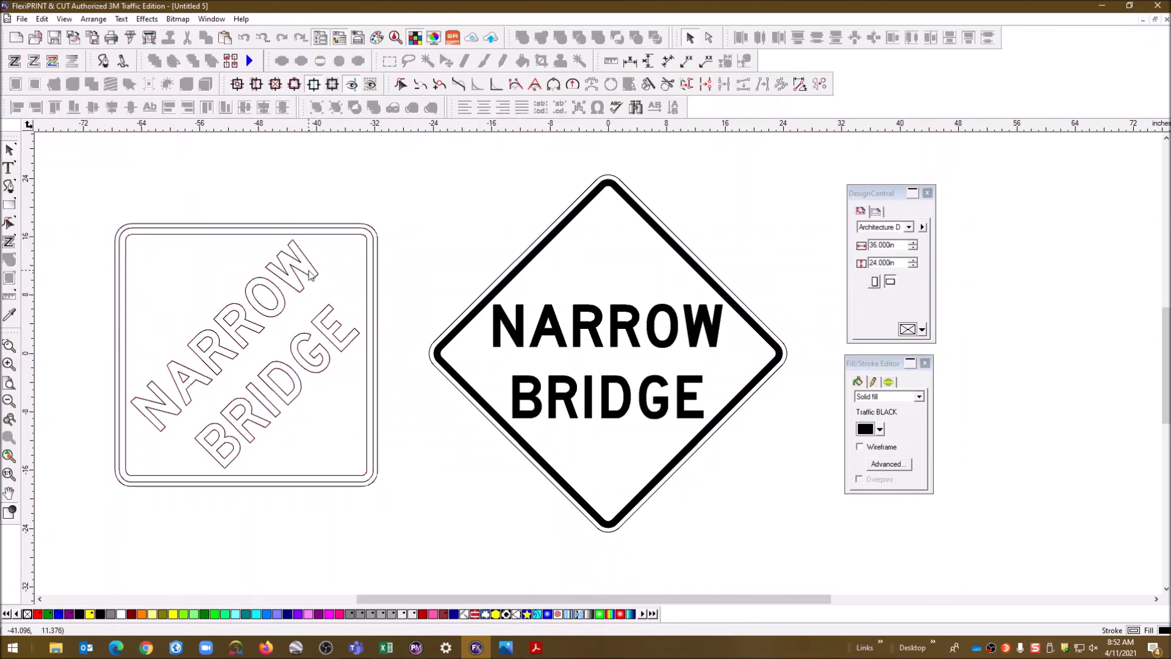
Turn off Wireframe for the grouped border and lettering so they have a solid Traffic BLACK fill
{"action": "left_click", "coordinate": [314, 272]}
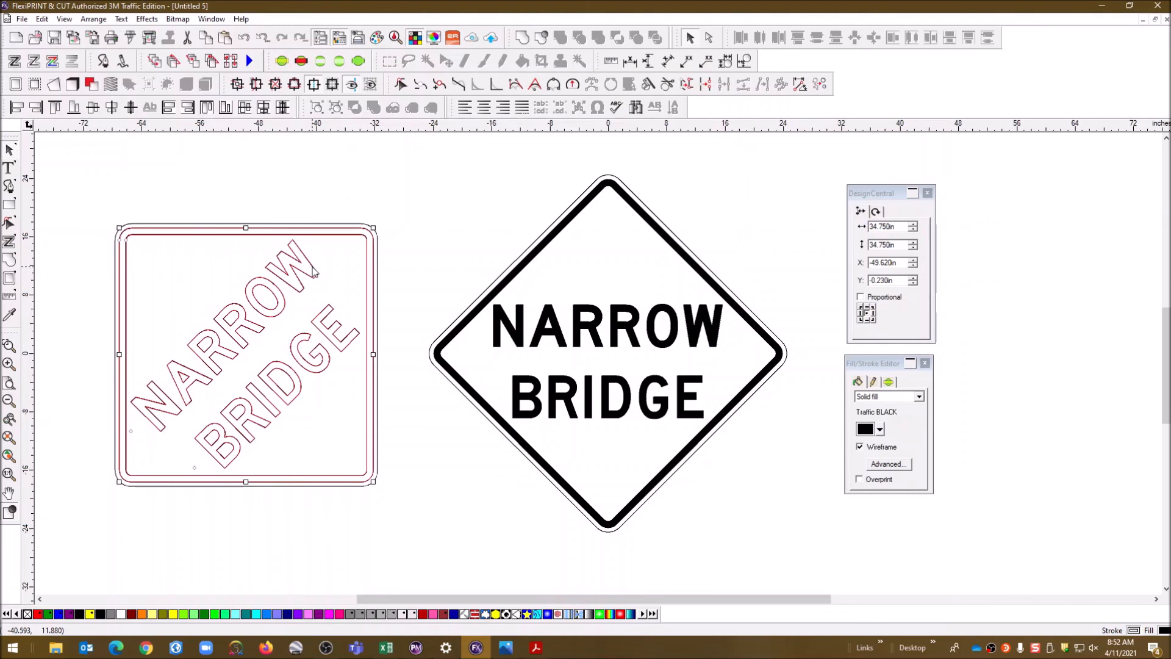
{"action": "left_click", "coordinate": [860, 447]}
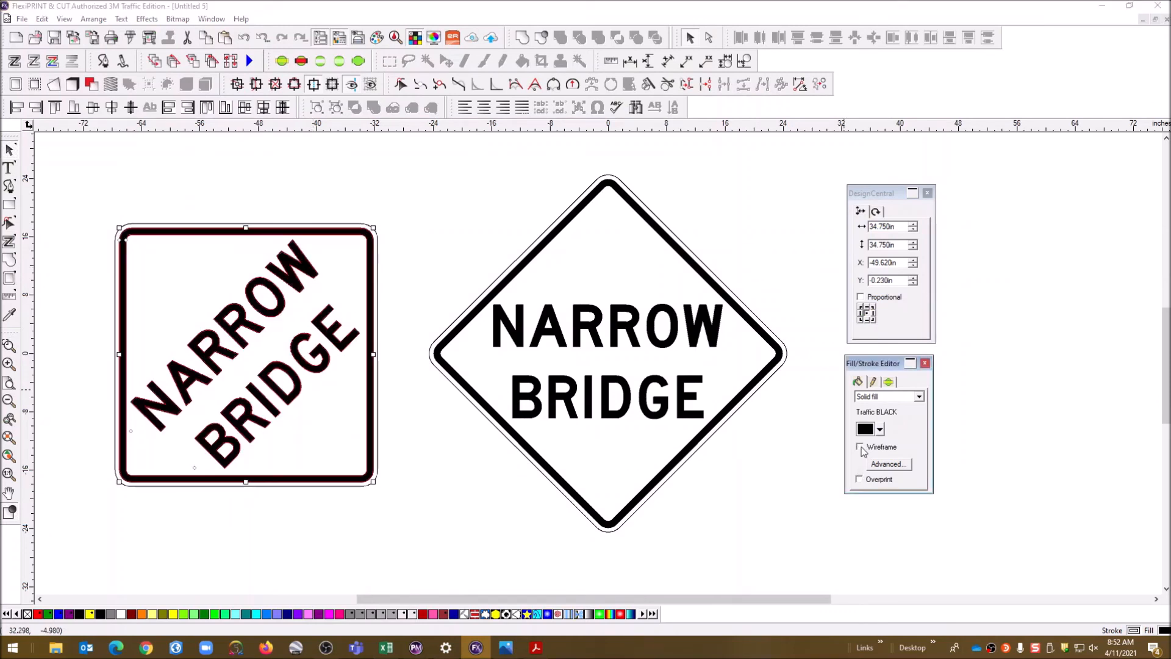
{"action": "left_click", "coordinate": [424, 253]}
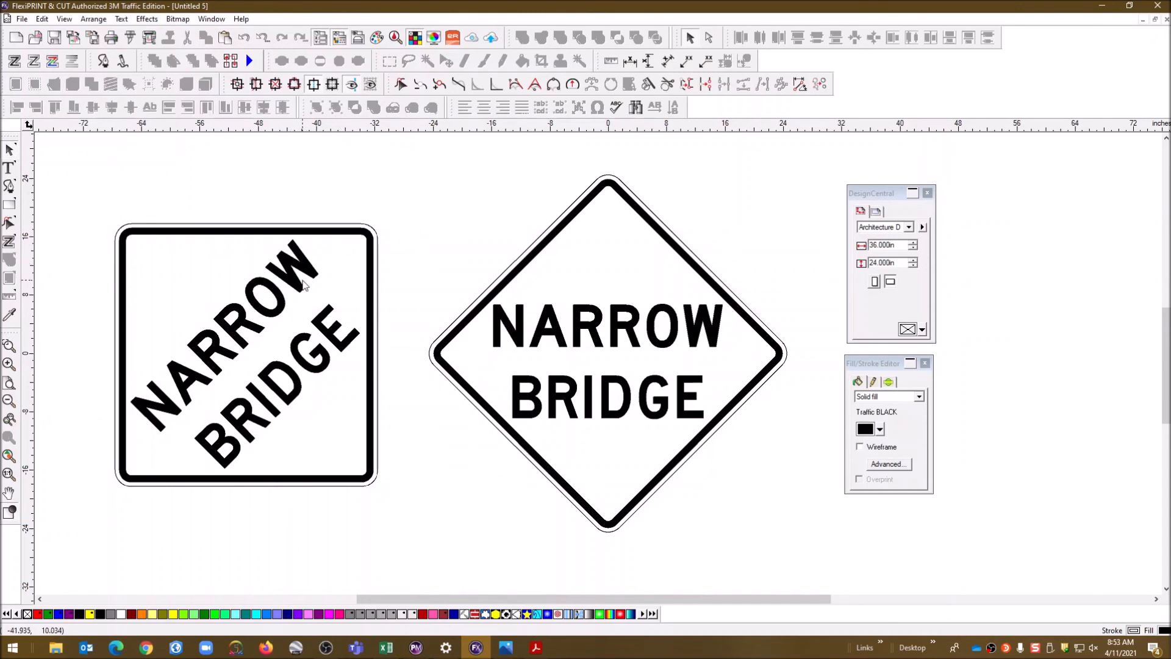
Open the black border and lettering group in Cut/Plot, add horizontal and vertical split lines across the open areas, and close without sending
{"action": "left_click", "coordinate": [286, 262]}
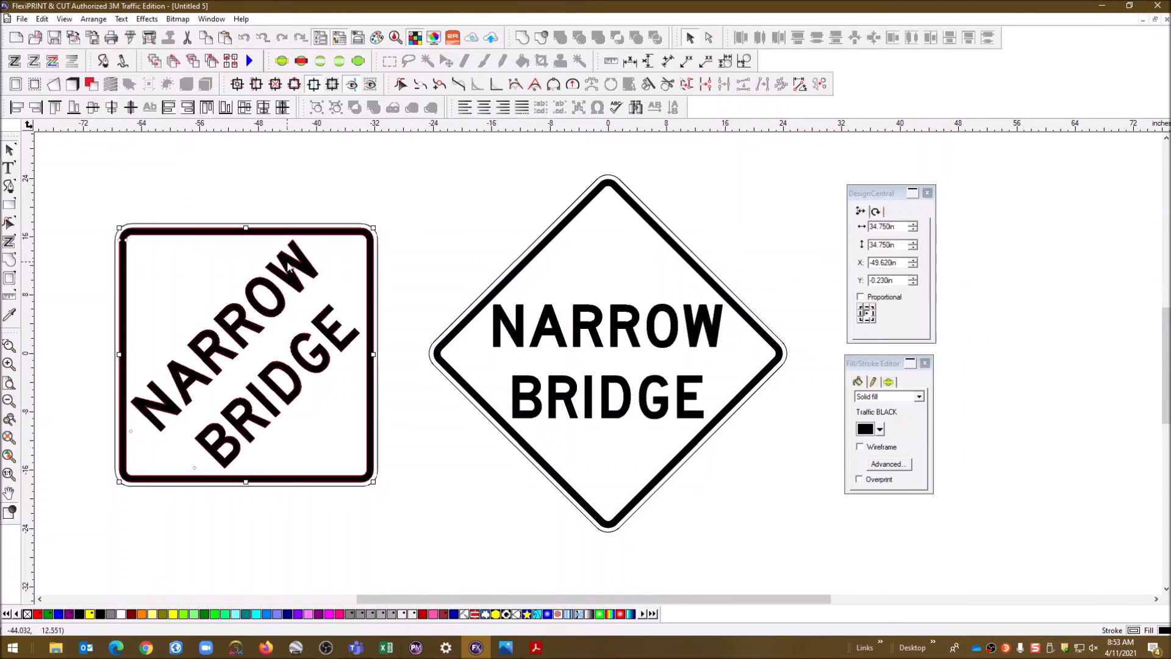
{"action": "left_click", "coordinate": [130, 38]}
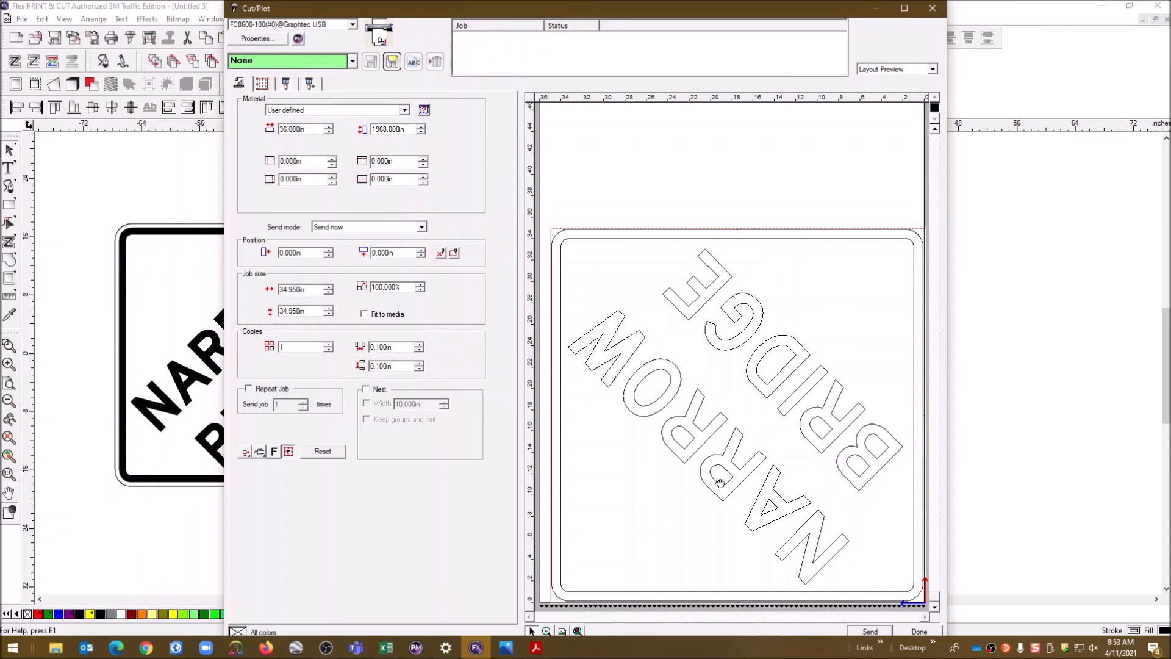
{"action": "right_click", "coordinate": [639, 470]}
{"action": "left_click", "coordinate": [655, 478]}
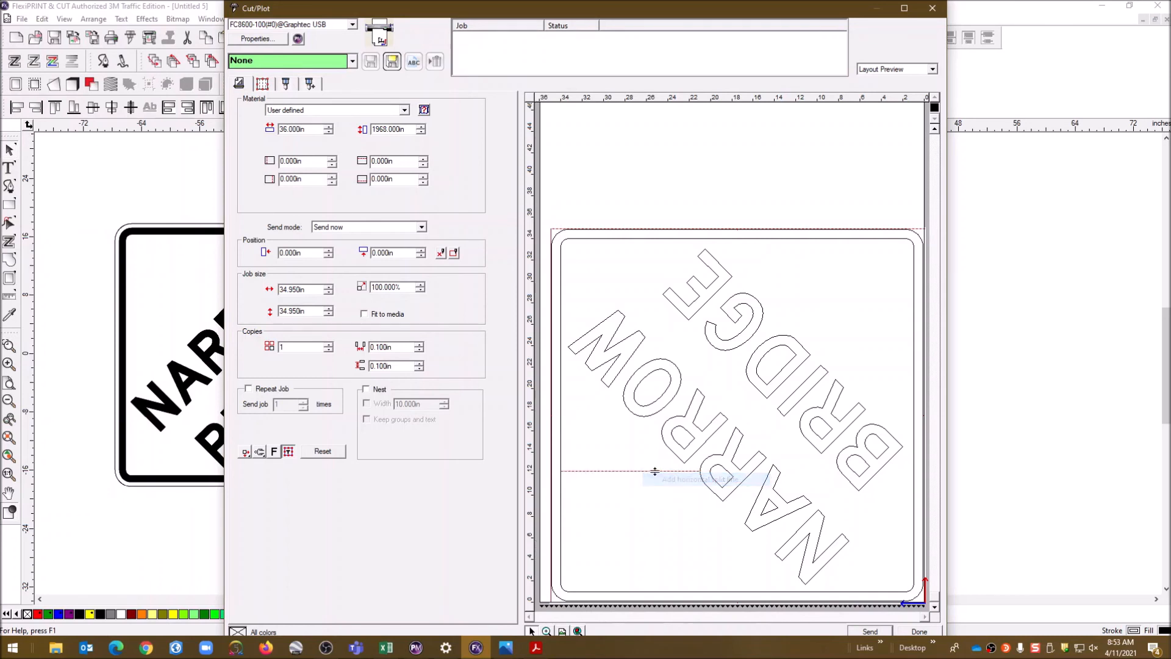
{"action": "right_click", "coordinate": [732, 387]}
{"action": "left_click", "coordinate": [756, 409]}
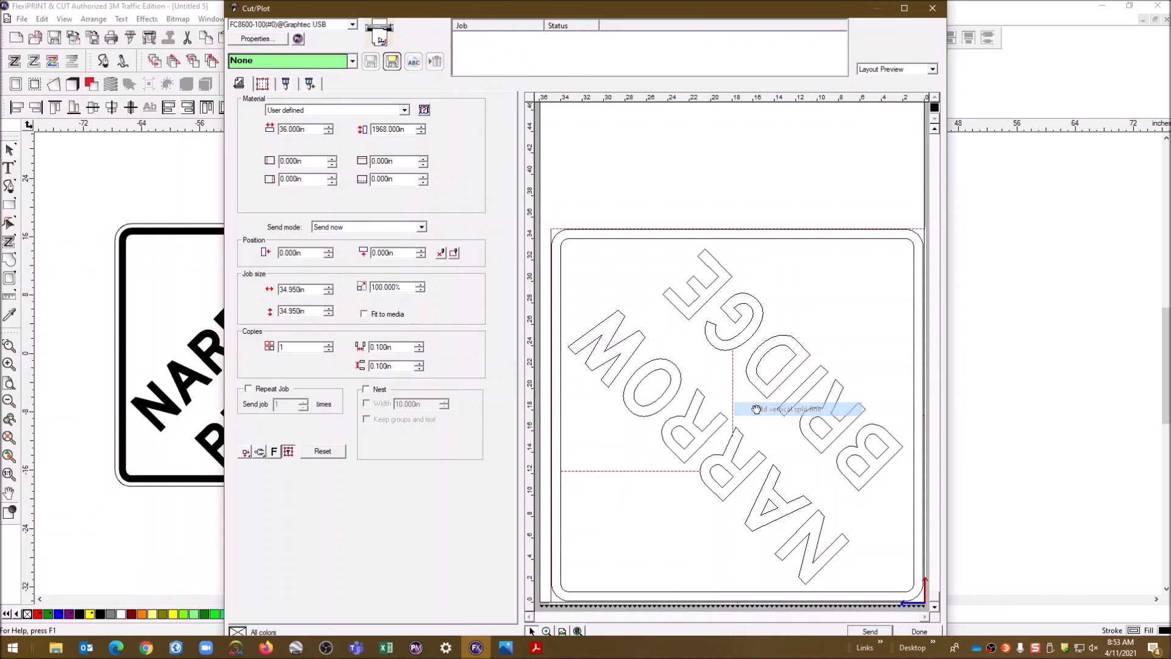
{"action": "right_click", "coordinate": [819, 332]}
{"action": "left_click", "coordinate": [850, 340]}
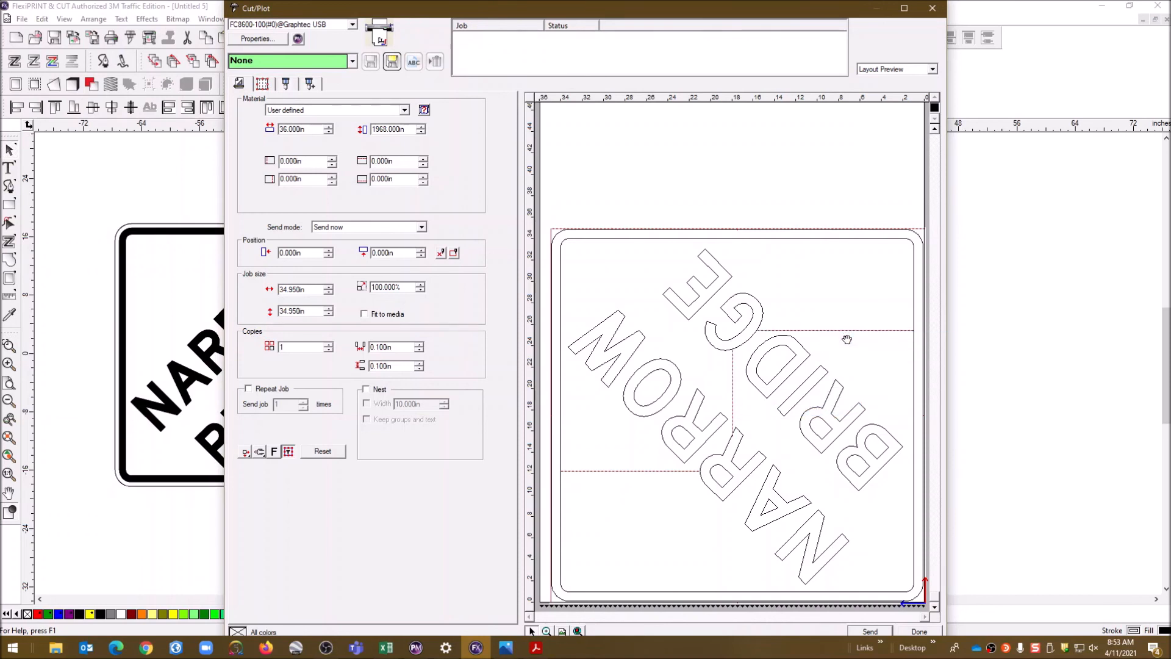
{"action": "right_click", "coordinate": [826, 489]}
{"action": "left_click", "coordinate": [846, 498]}
{"action": "left_click", "coordinate": [922, 632]}
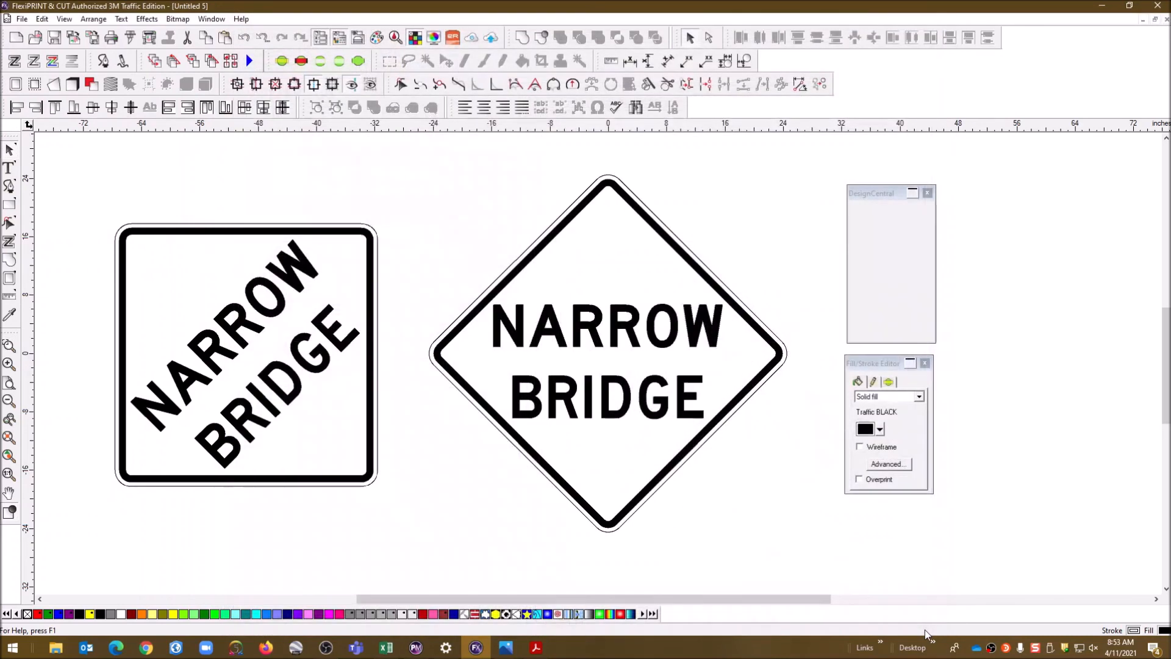